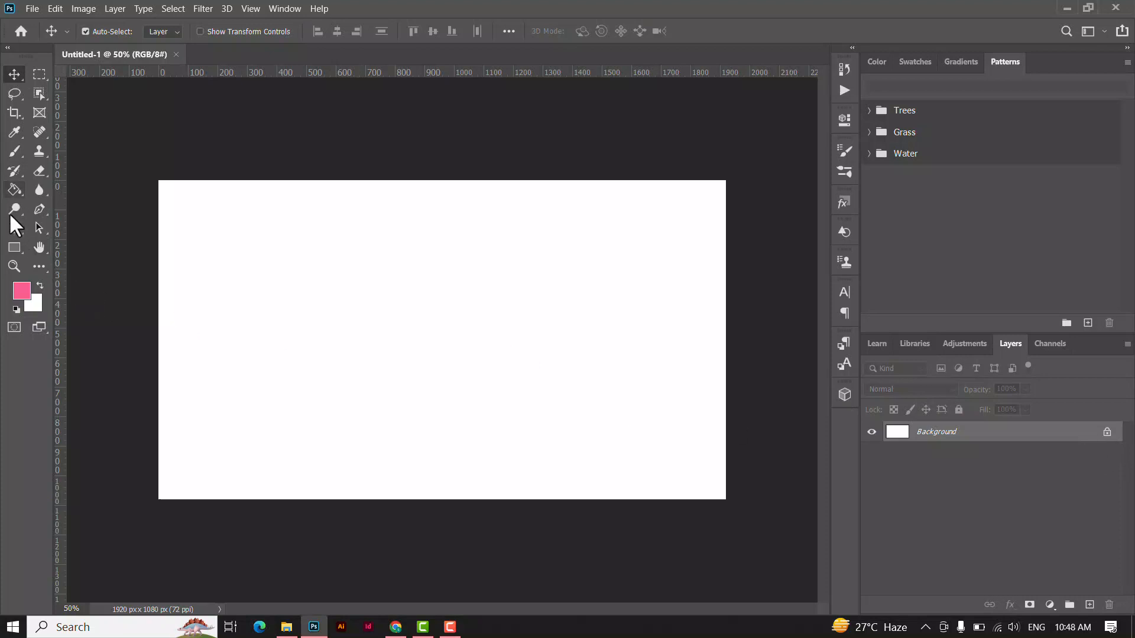
# Set the foreground color to pink #f9729b and fill the Background layer with it using the Paint Bucket.
pyautogui.click(19, 289)
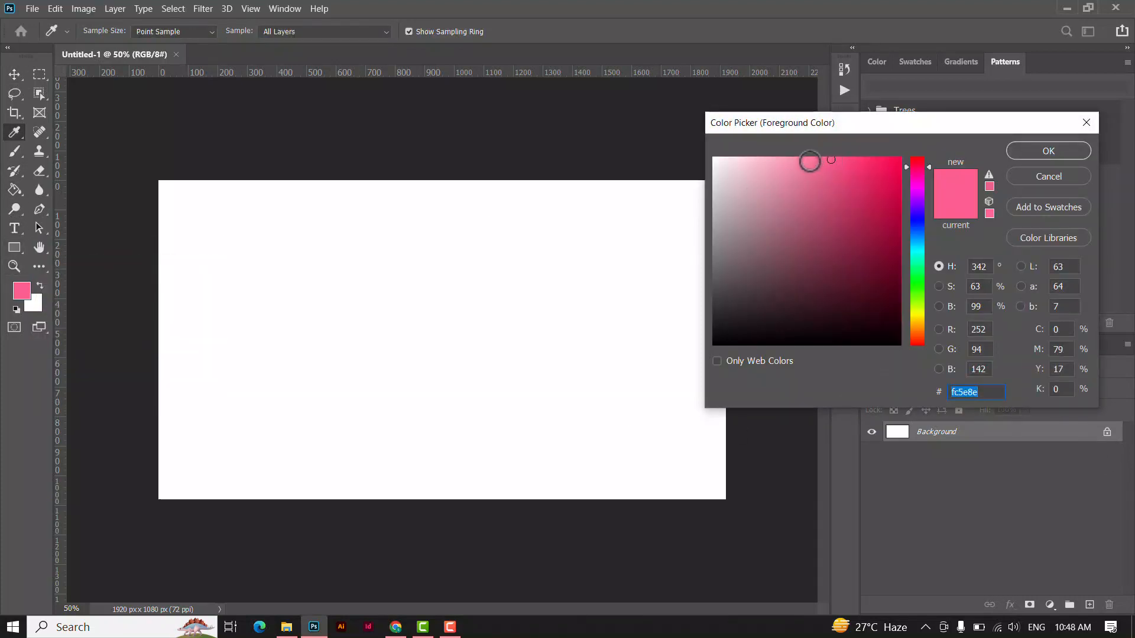
pyautogui.click(809, 160)
pyautogui.click(825, 160)
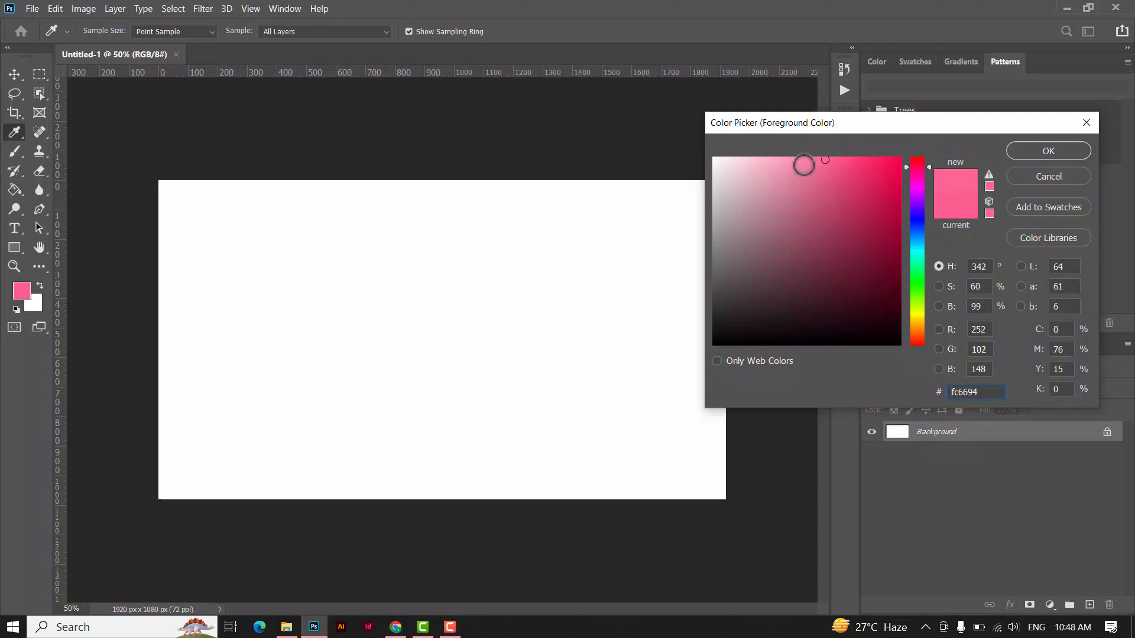
pyautogui.click(829, 156)
pyautogui.click(1025, 149)
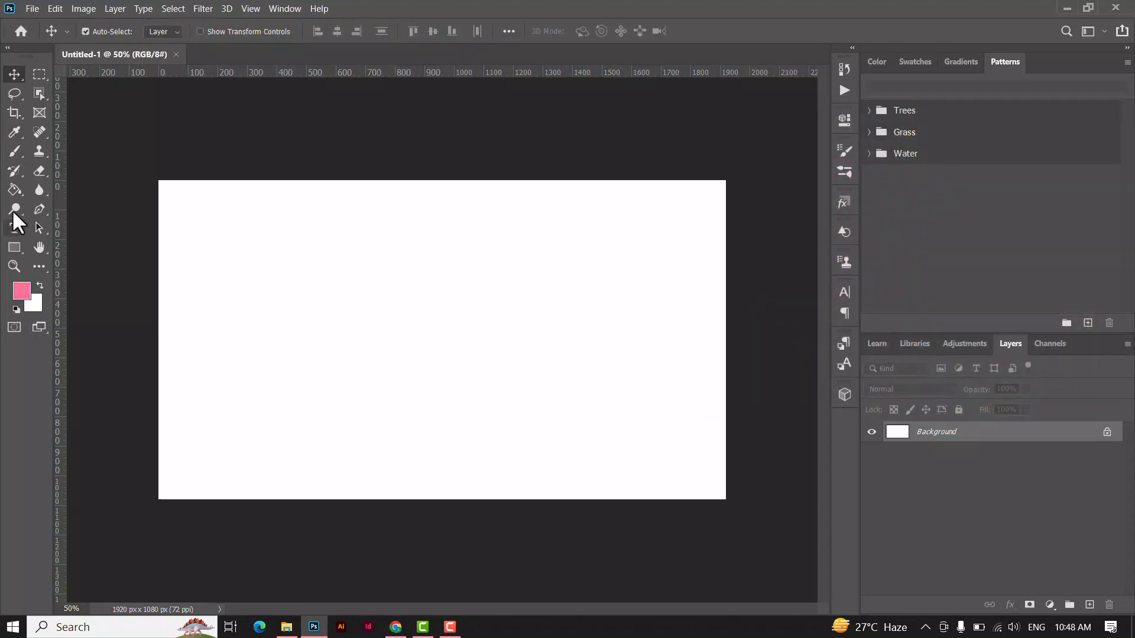
pyautogui.moveTo(16, 188)
pyautogui.mouseDown()
pyautogui.moveTo(57, 184)
pyautogui.moveTo(61, 197)
pyautogui.mouseUp()
pyautogui.click(216, 282)
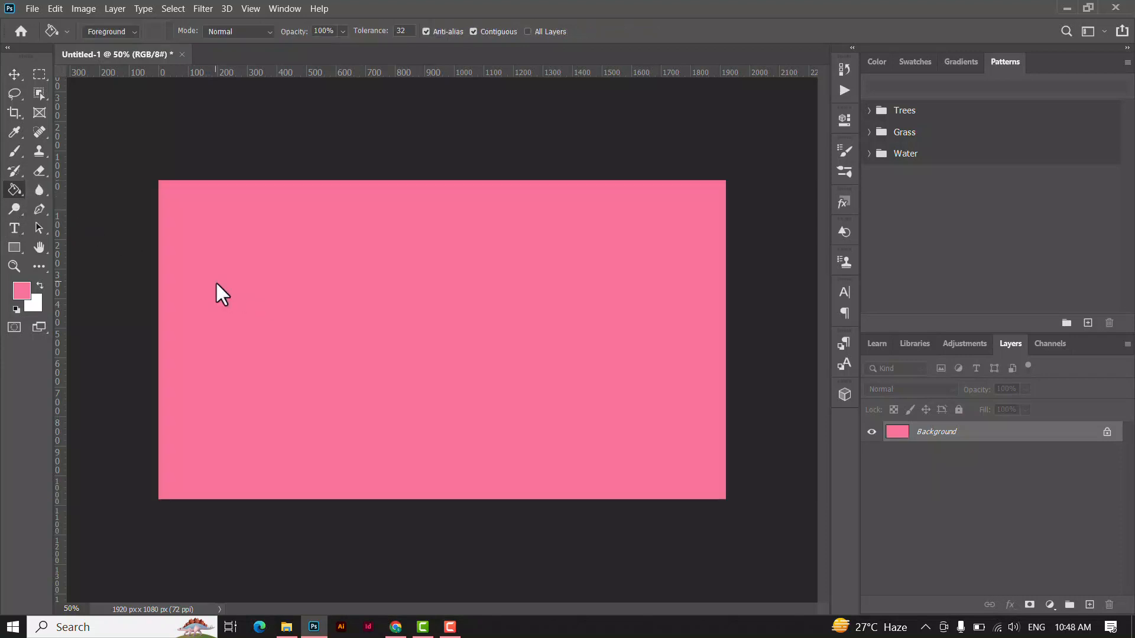
# Add a horizontal placeholder text layer on the canvas, colored black (#000000) and sized 24 pt.
pyautogui.moveTo(15, 228); pyautogui.dragTo(90, 227)
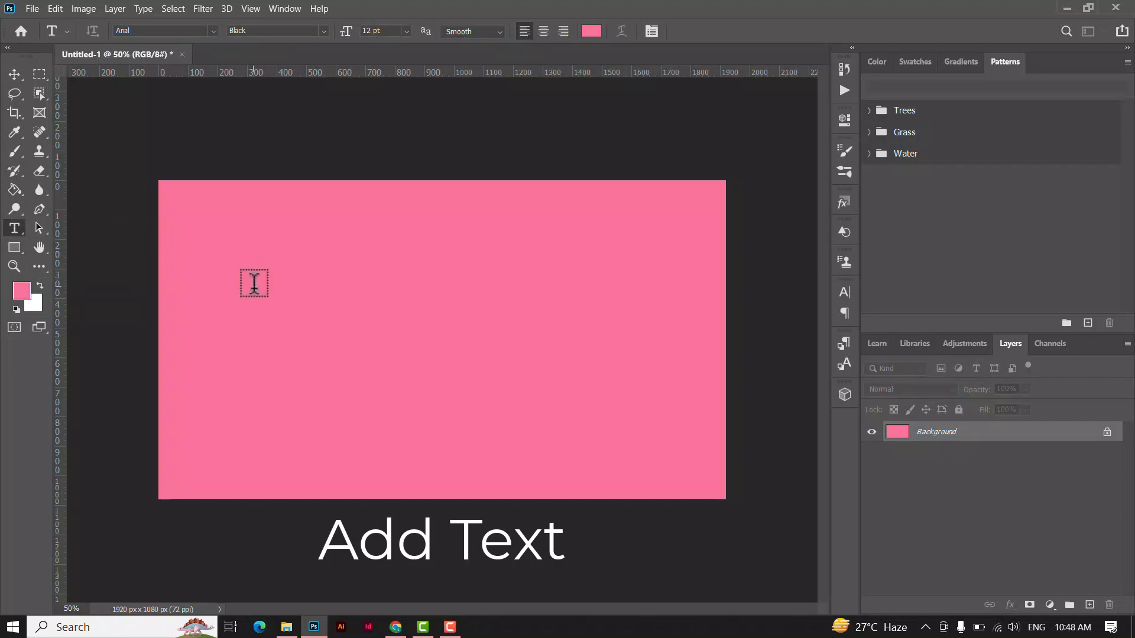
pyautogui.click(278, 312)
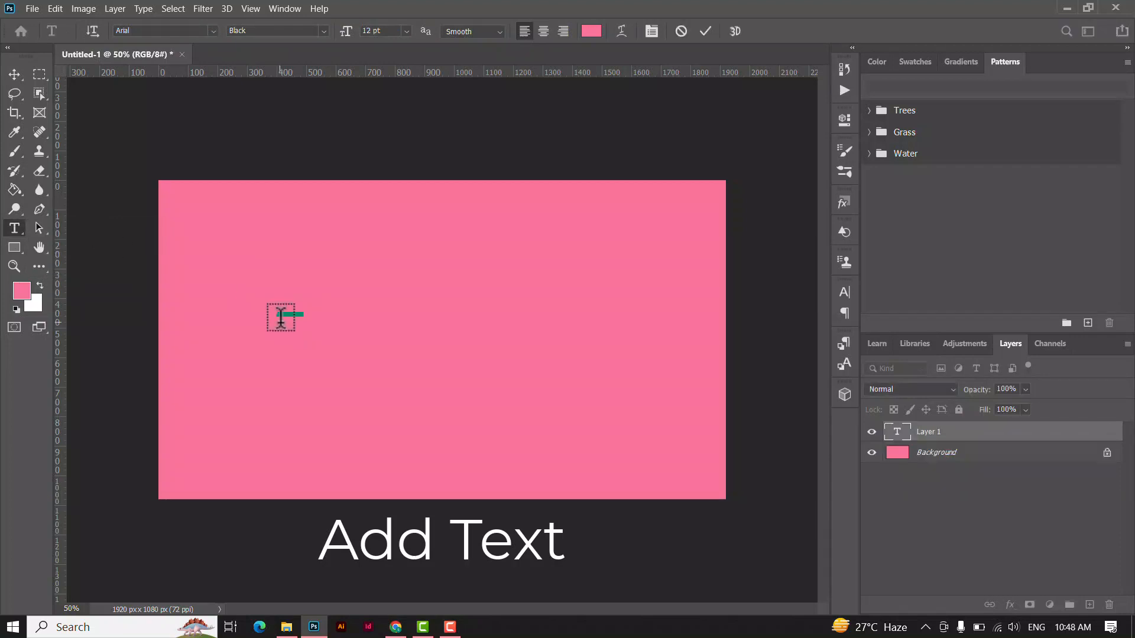
pyautogui.click(589, 33)
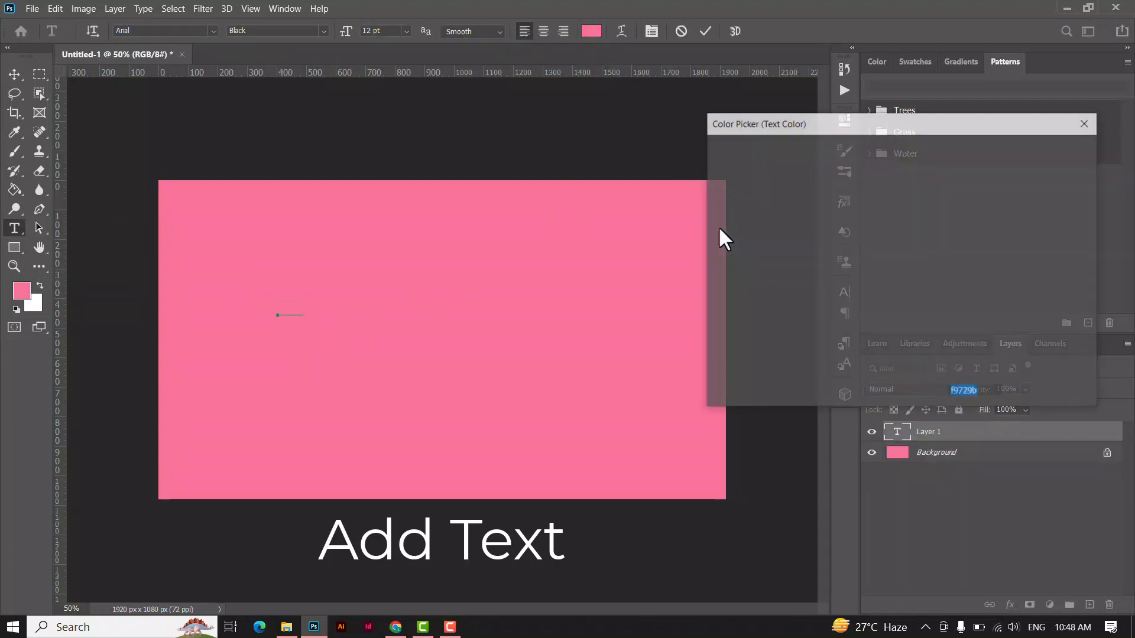
pyautogui.moveTo(770, 238); pyautogui.dragTo(918, 339)
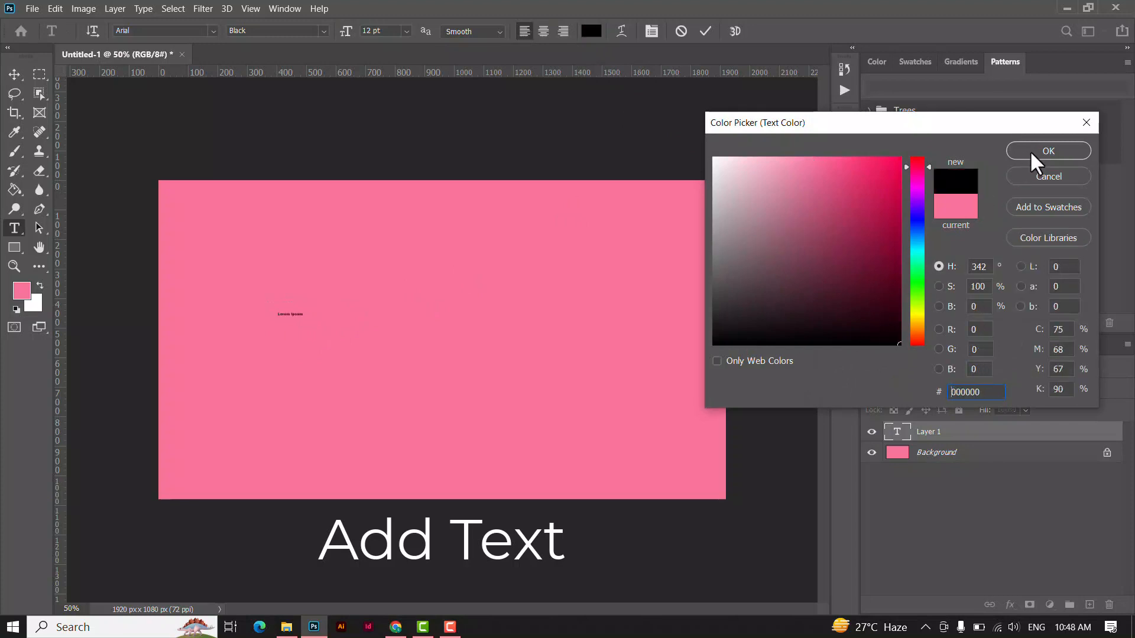
pyautogui.click(1037, 153)
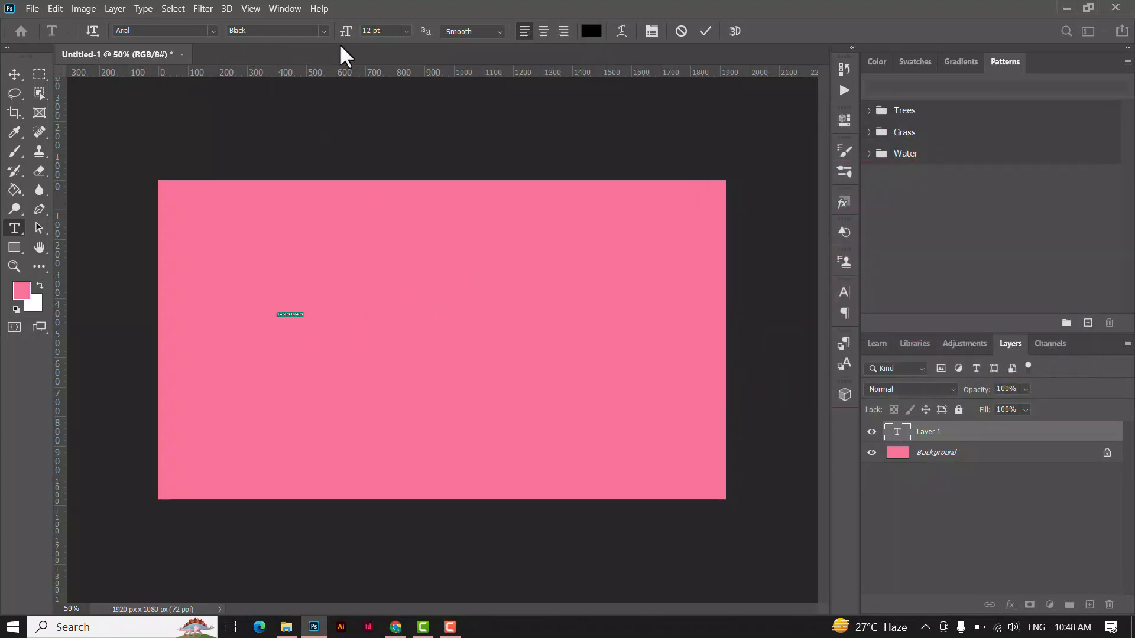
pyautogui.click(407, 31)
pyautogui.click(403, 165)
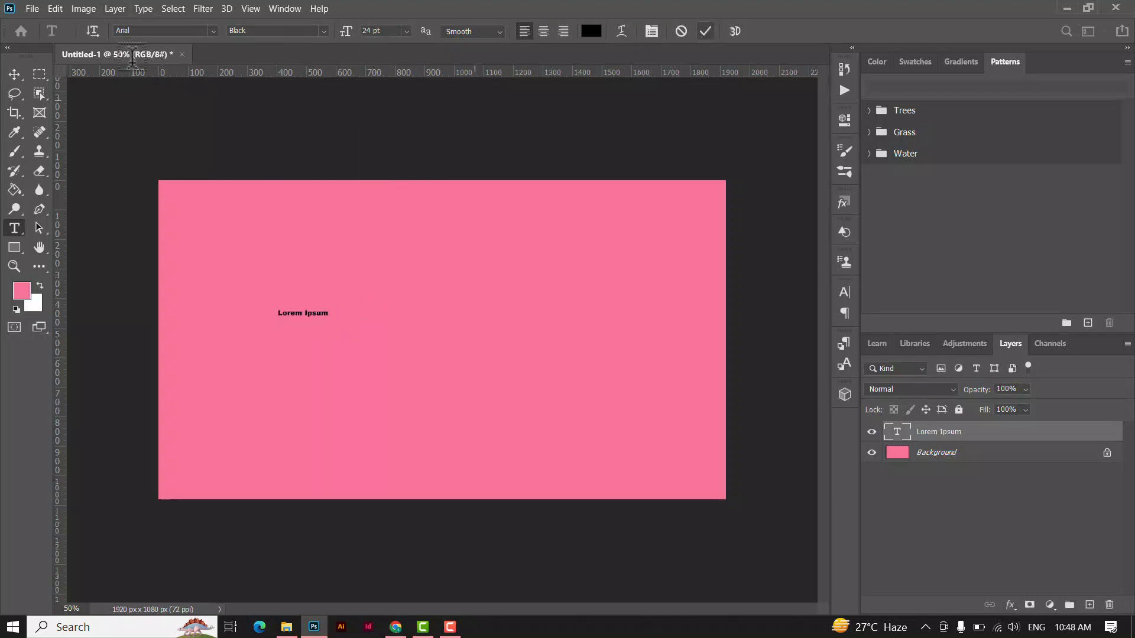
# Scale the placeholder text up to about 533% and move it to the middle of the canvas.
pyautogui.click(12, 69)
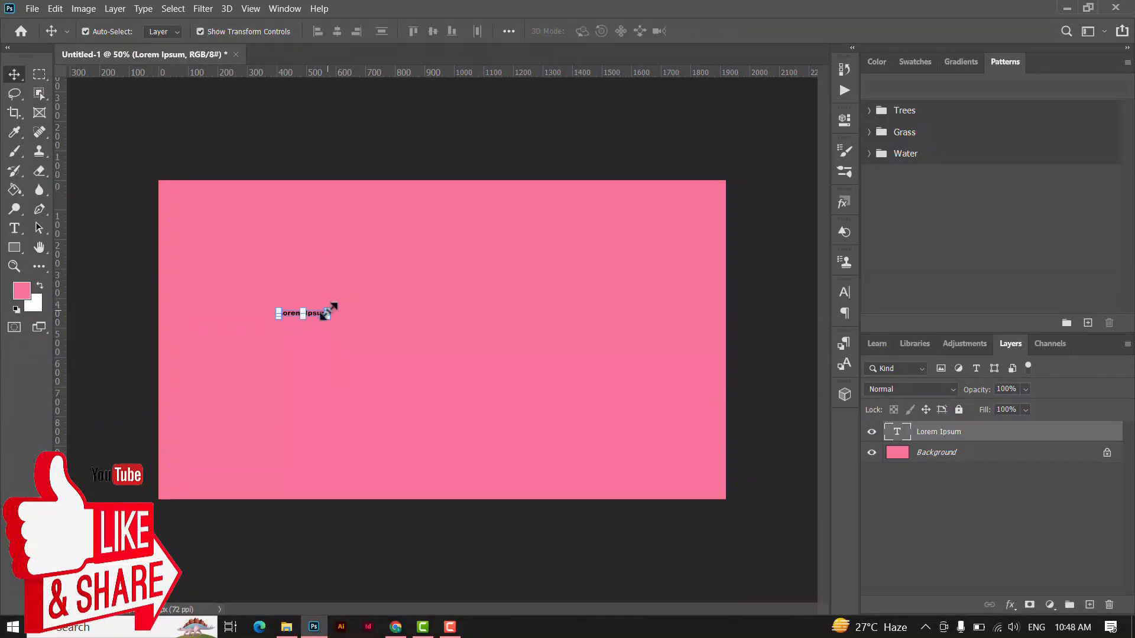
pyautogui.moveTo(327, 310); pyautogui.dragTo(290, 359)
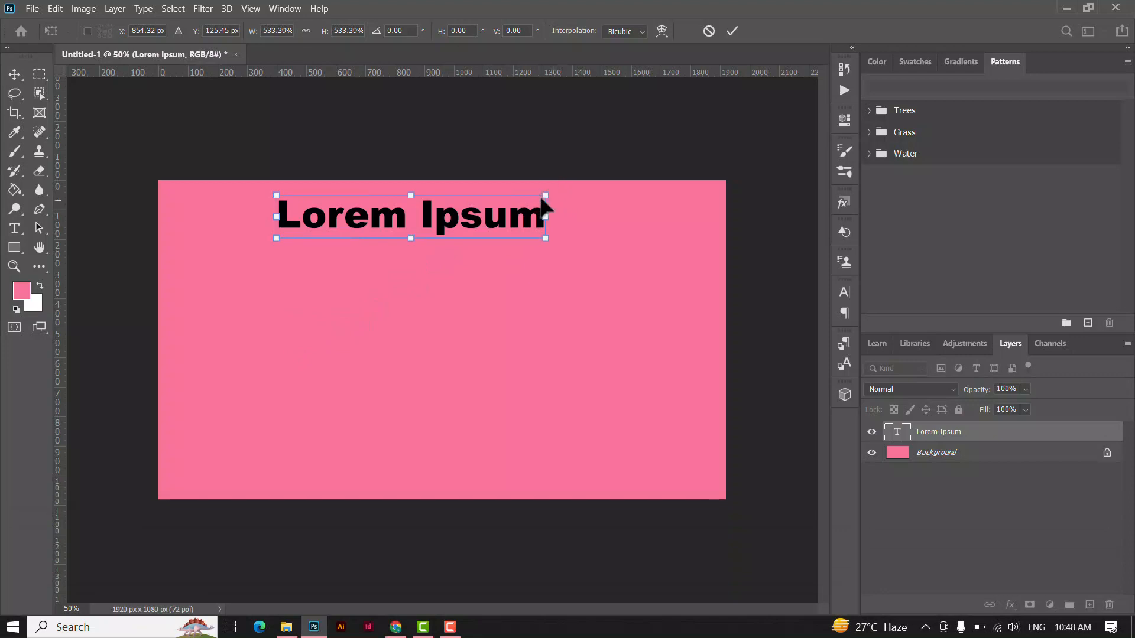
pyautogui.moveTo(483, 233); pyautogui.dragTo(482, 348)
pyautogui.press('Return')
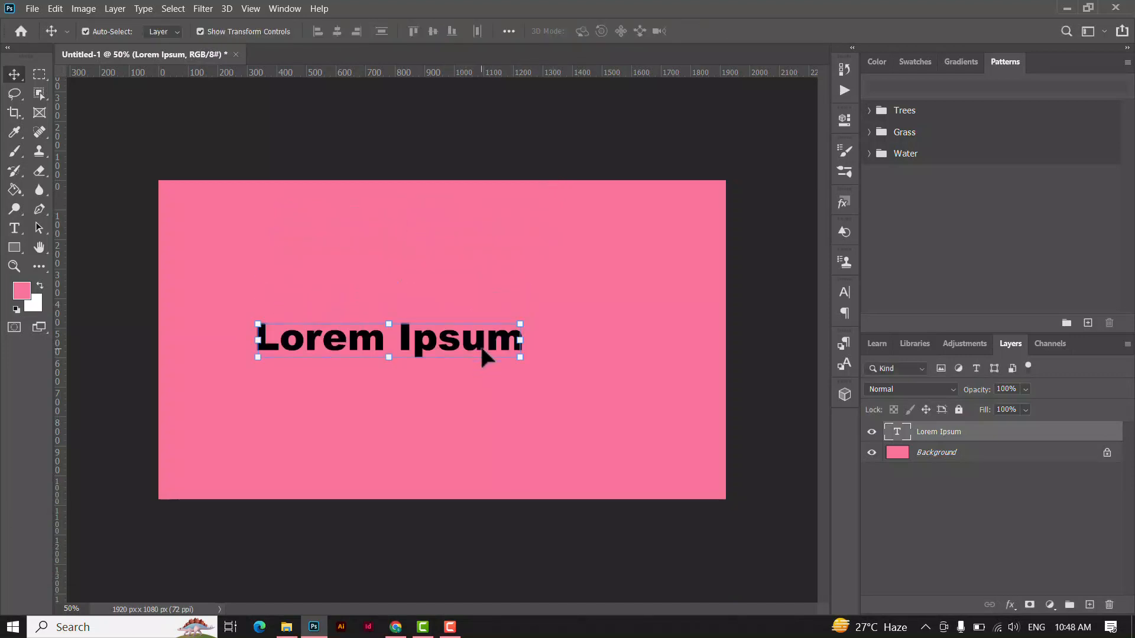
# Replace the placeholder text with "FASHION" and commit the edit.
pyautogui.doubleClick(507, 347)
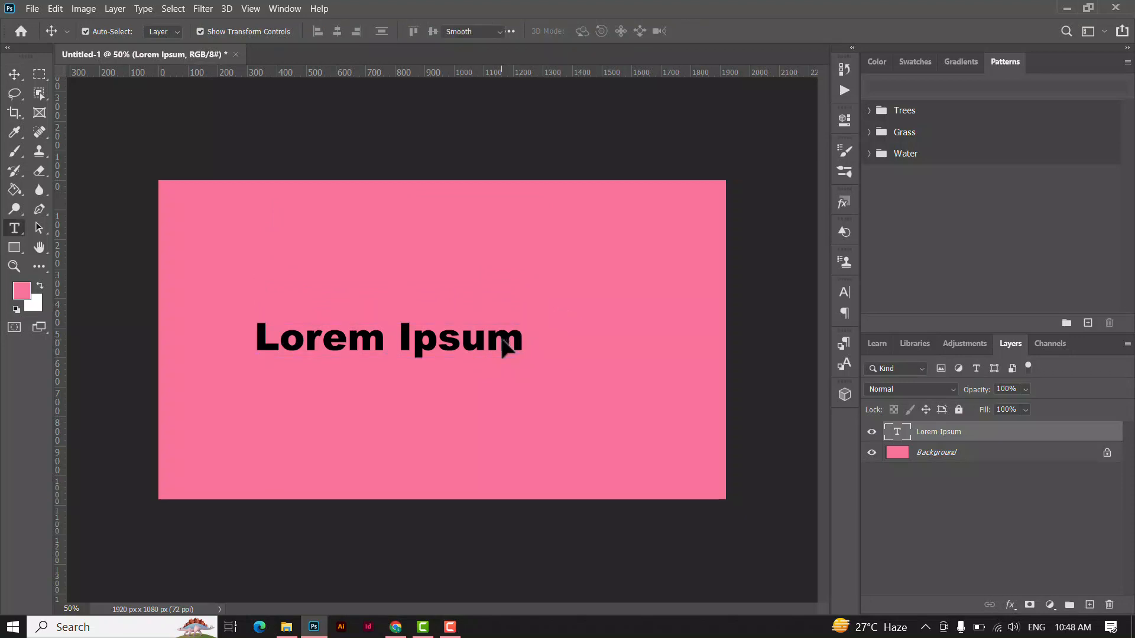
pyautogui.press('BackSpace')
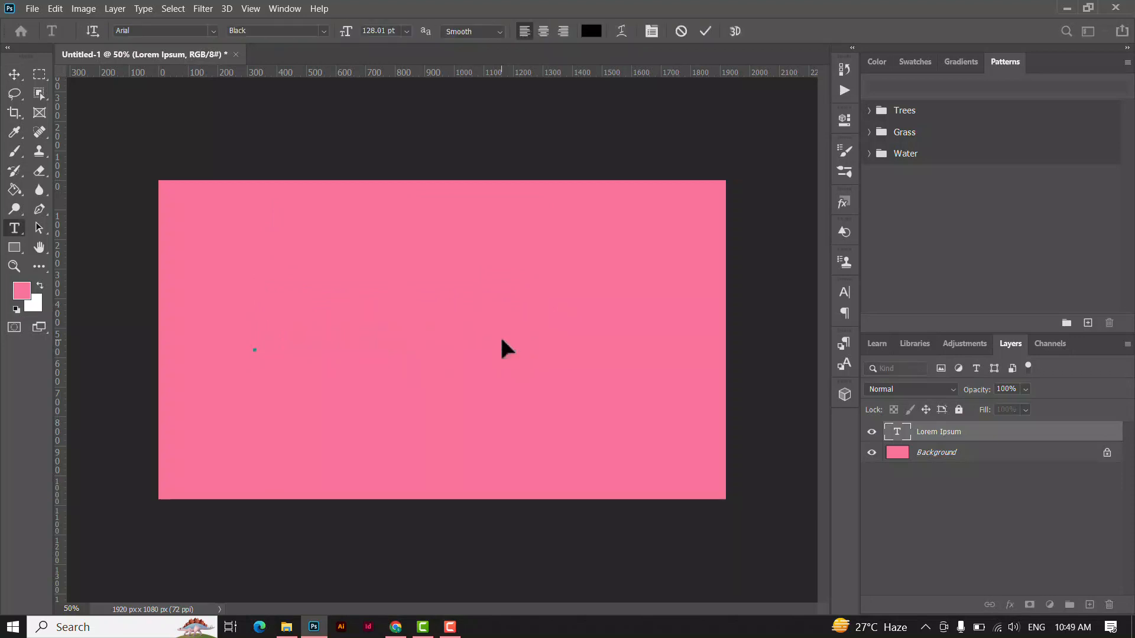
pyautogui.write('FAS')
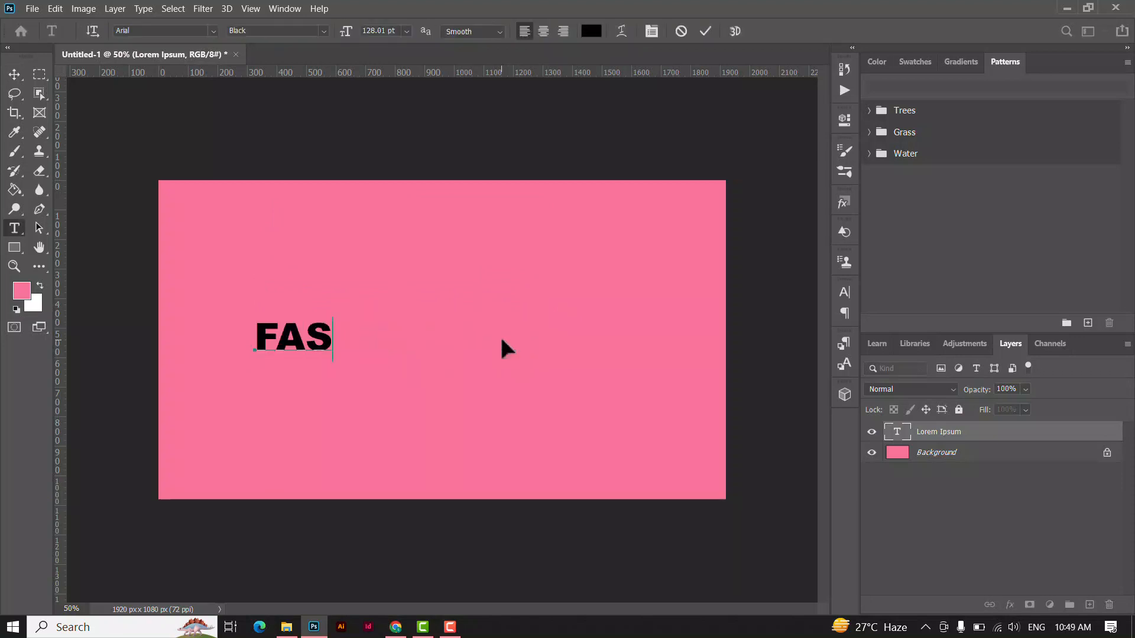
pyautogui.write('HION')
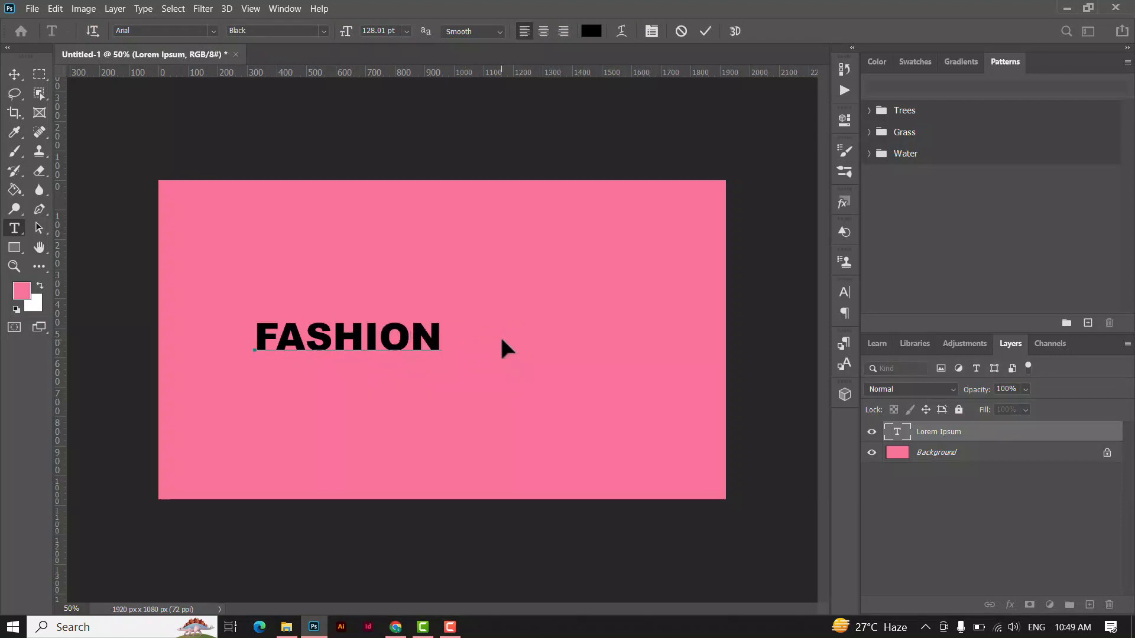
pyautogui.click(704, 31)
# Enlarge the FASHION text to about 291% and position it across the canvas.
pyautogui.press('v')
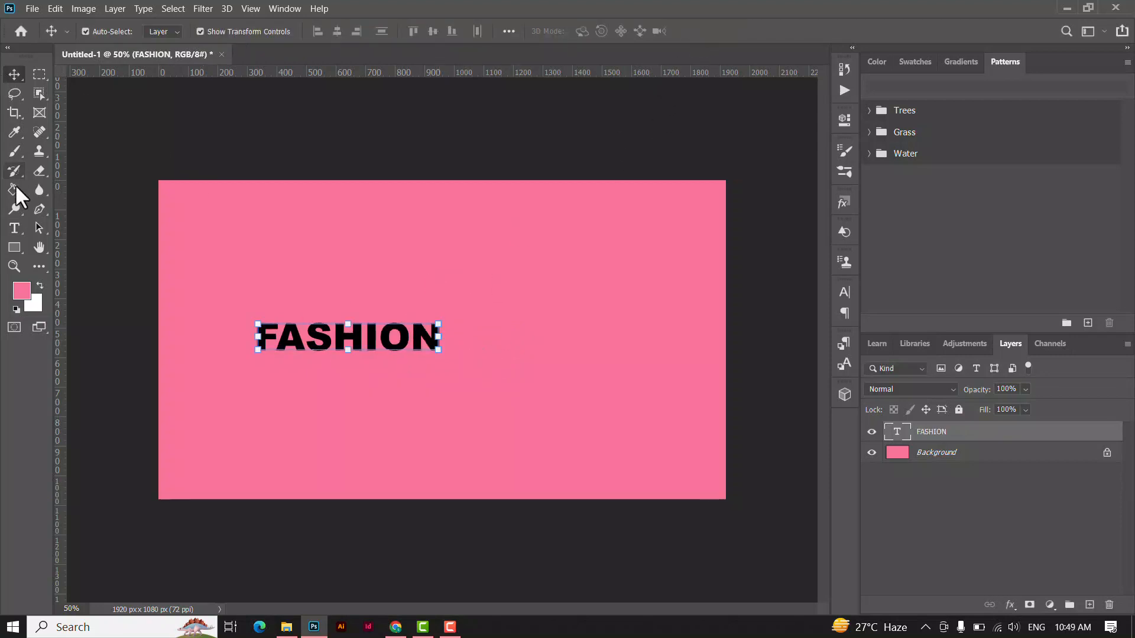
pyautogui.moveTo(438, 324); pyautogui.dragTo(630, 185)
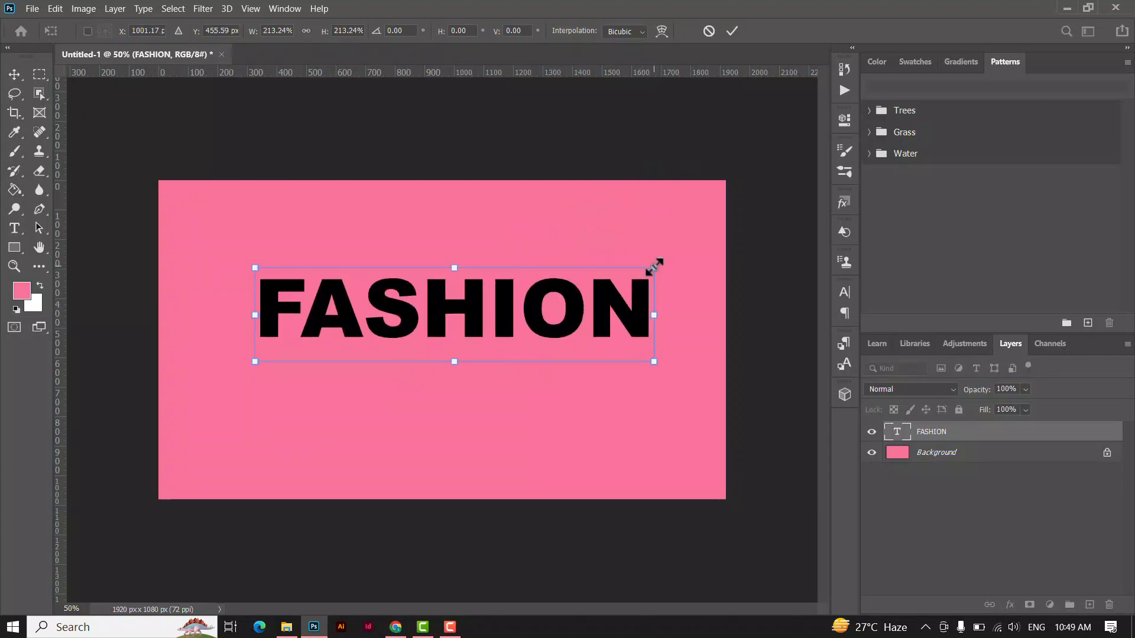
pyautogui.moveTo(655, 266); pyautogui.dragTo(721, 157)
pyautogui.moveTo(629, 305); pyautogui.dragTo(567, 318)
pyautogui.moveTo(693, 246); pyautogui.dragTo(743, 173)
pyautogui.moveTo(627, 325); pyautogui.dragTo(605, 328)
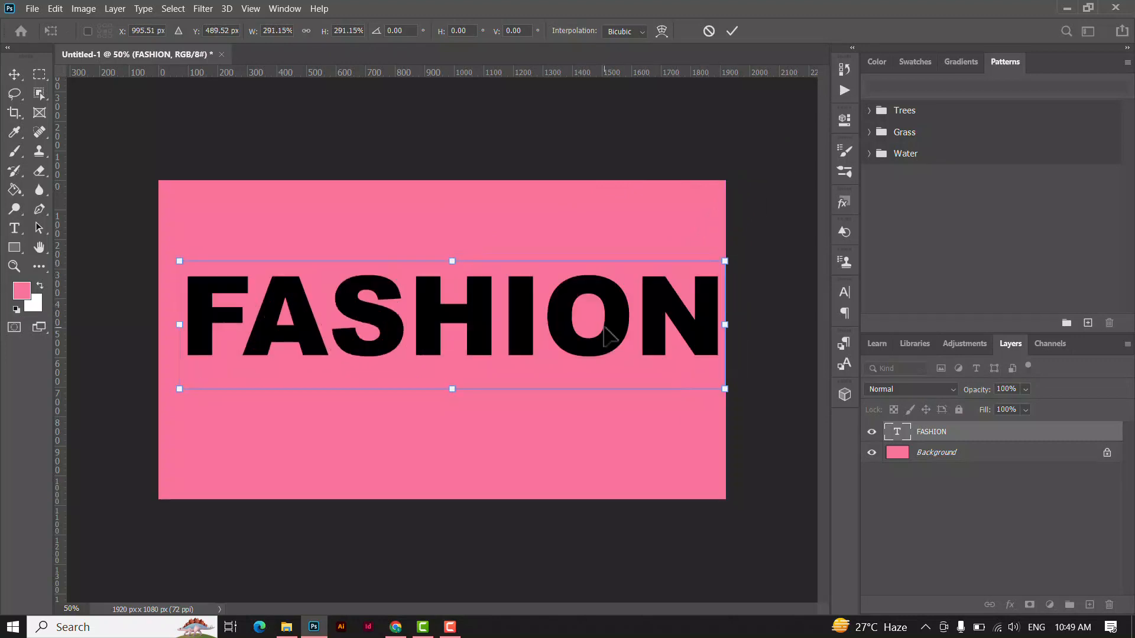
pyautogui.press('Return')
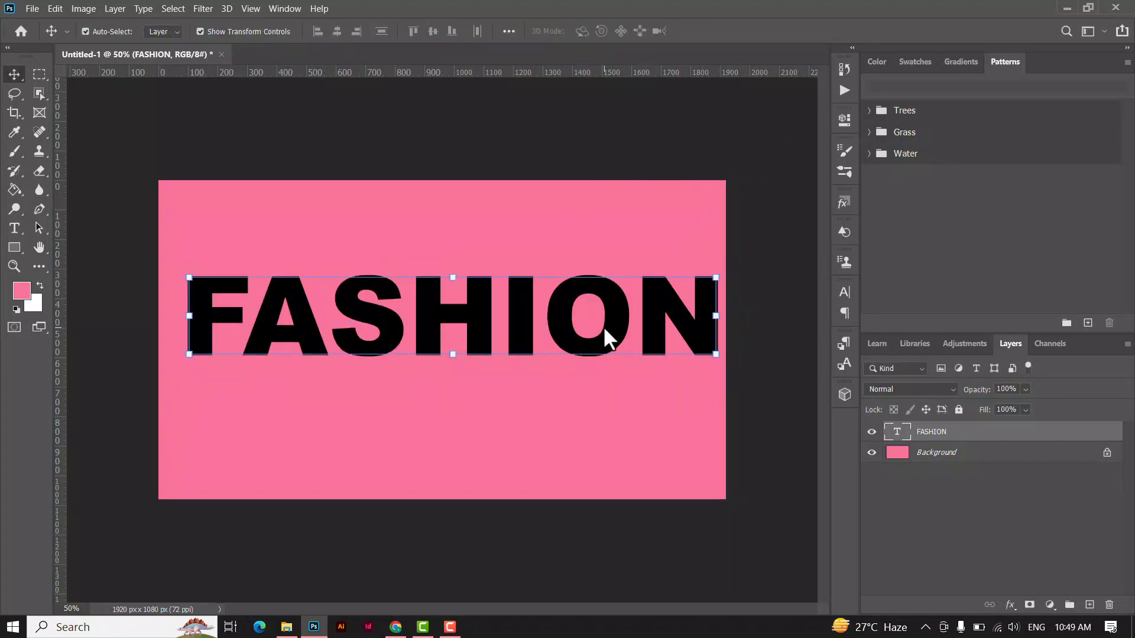
# Tighten the tracking of all the letters in the FASHION text.
pyautogui.press('t')
pyautogui.doubleClick(604, 317)
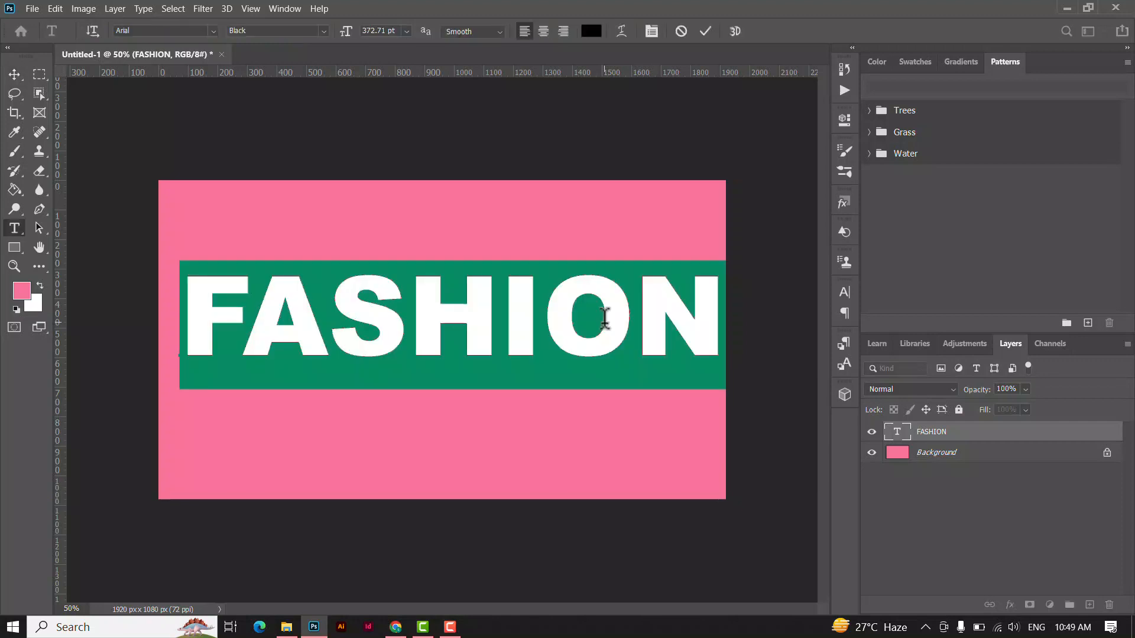
pyautogui.hotkey('alt', 'Left')
pyautogui.hotkey('alt', 'Left')
pyautogui.hotkey('alt', 'Left')
pyautogui.hotkey('alt', 'Left')
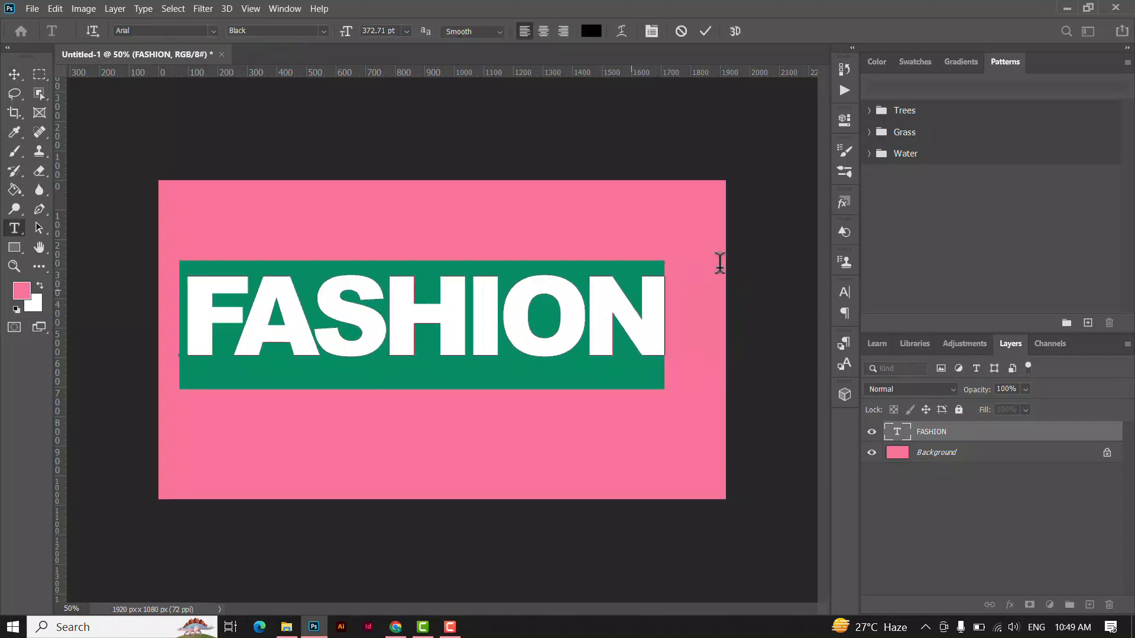
pyautogui.click(705, 30)
# Scale the FASHION text to about 115% and center it so it spans nearly the full canvas width.
pyautogui.press('v')
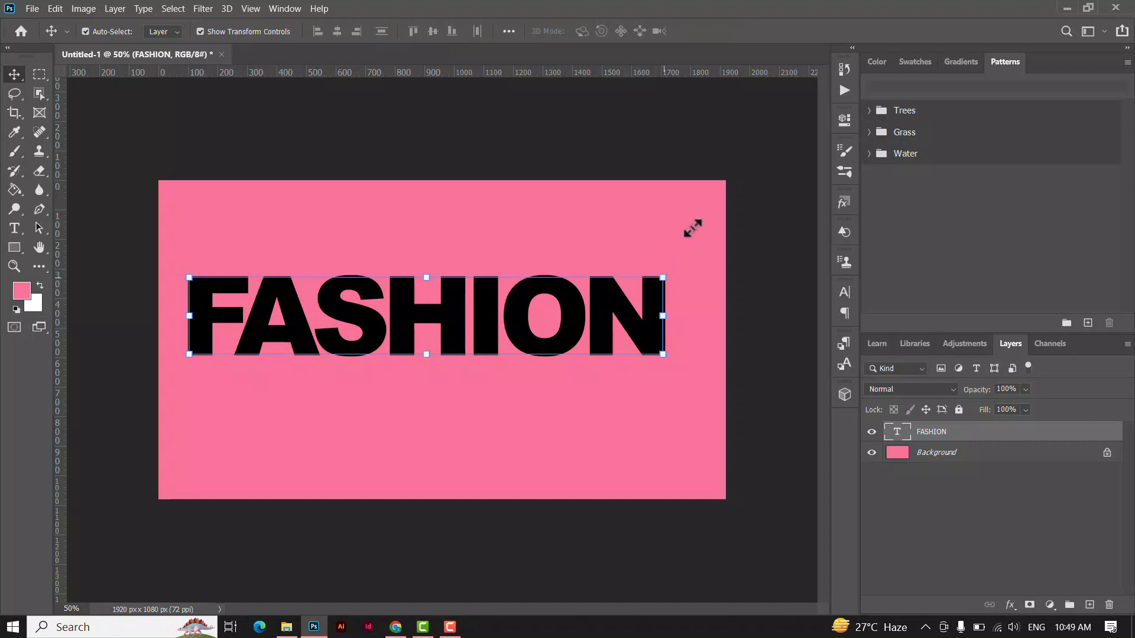
pyautogui.moveTo(692, 228); pyautogui.dragTo(782, 136)
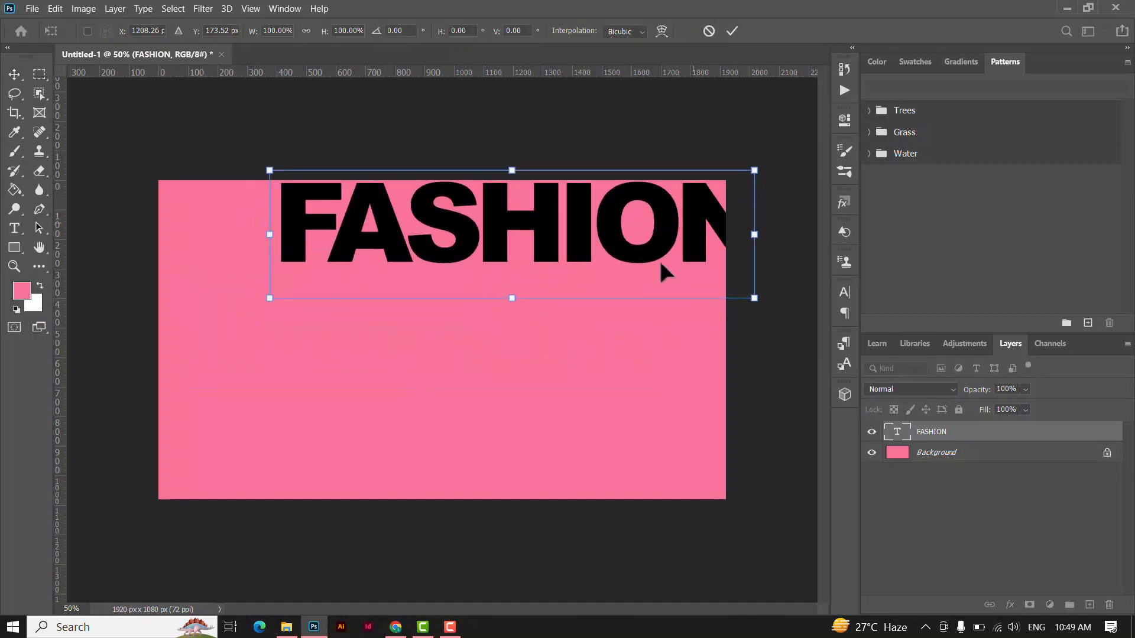
pyautogui.moveTo(661, 264); pyautogui.dragTo(605, 324)
pyautogui.moveTo(665, 275); pyautogui.dragTo(721, 236)
pyautogui.moveTo(675, 316); pyautogui.dragTo(661, 323)
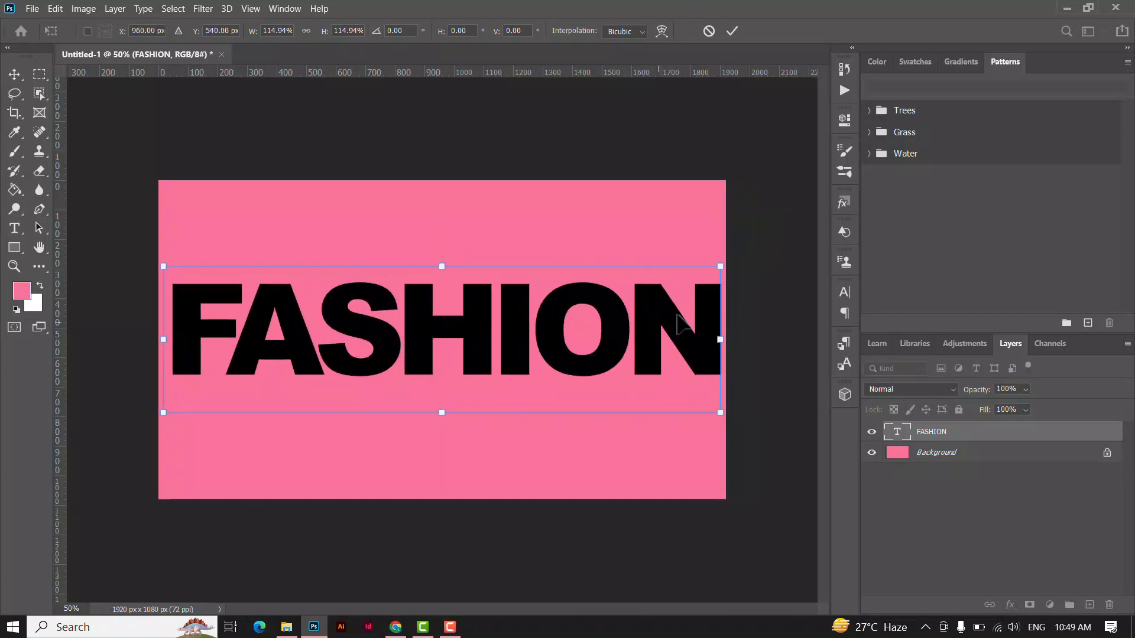
pyautogui.click(732, 31)
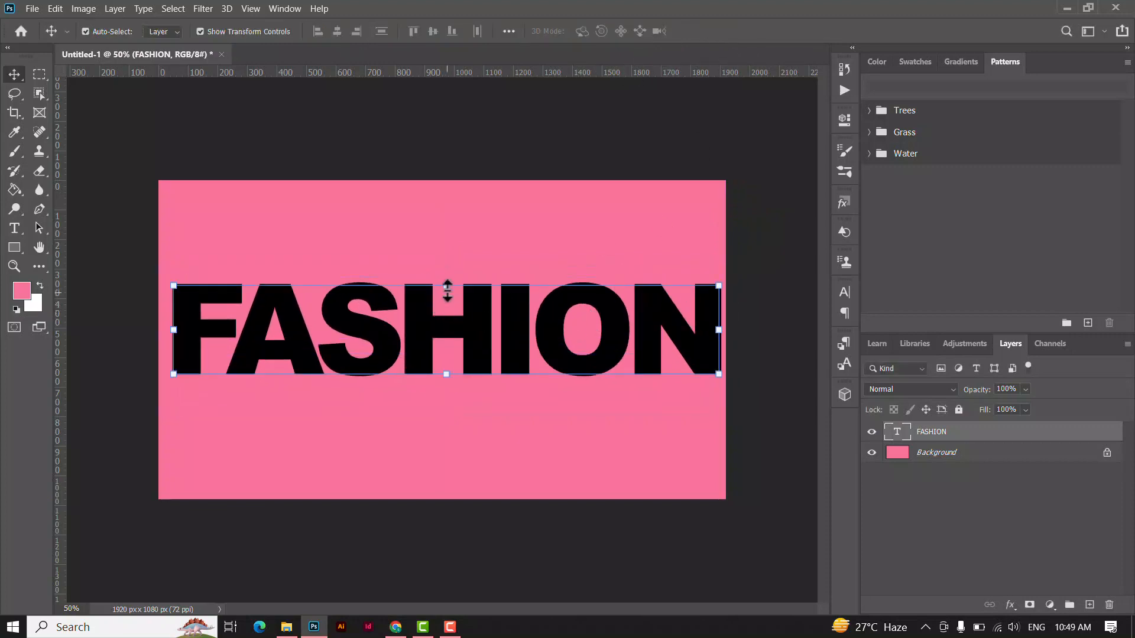
# Stretch the FASHION text vertically to about 184% height and narrow it to about 98% width.
pyautogui.moveTo(447, 285); pyautogui.dragTo(447, 417)
pyautogui.moveTo(470, 340); pyautogui.dragTo(456, 351)
pyautogui.moveTo(438, 427); pyautogui.dragTo(440, 467)
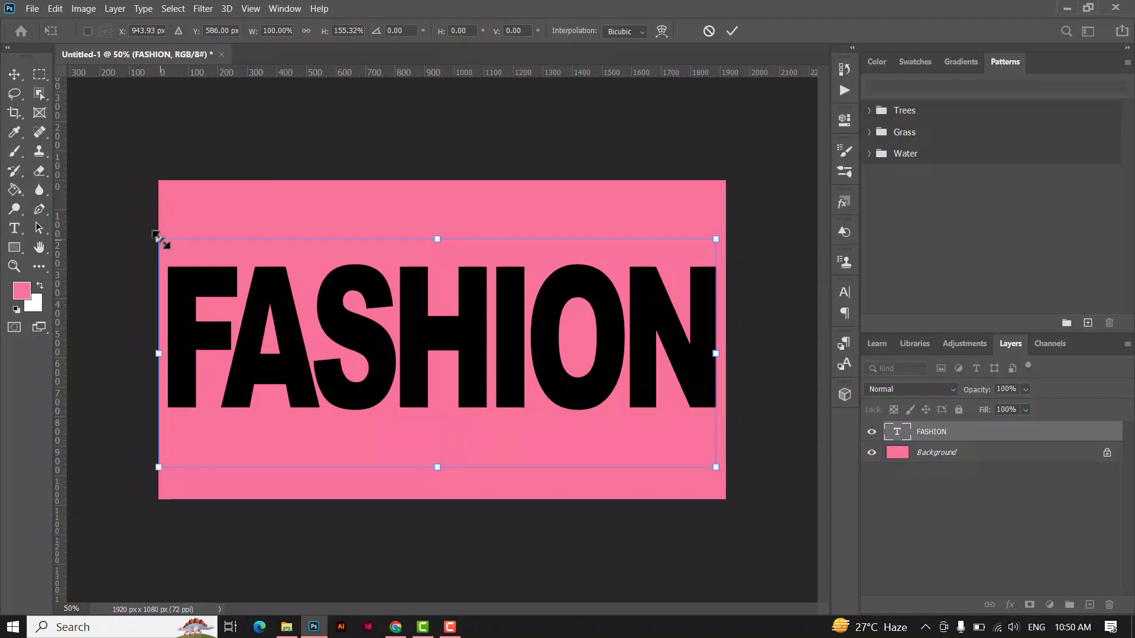
pyautogui.moveTo(159, 238); pyautogui.dragTo(171, 244)
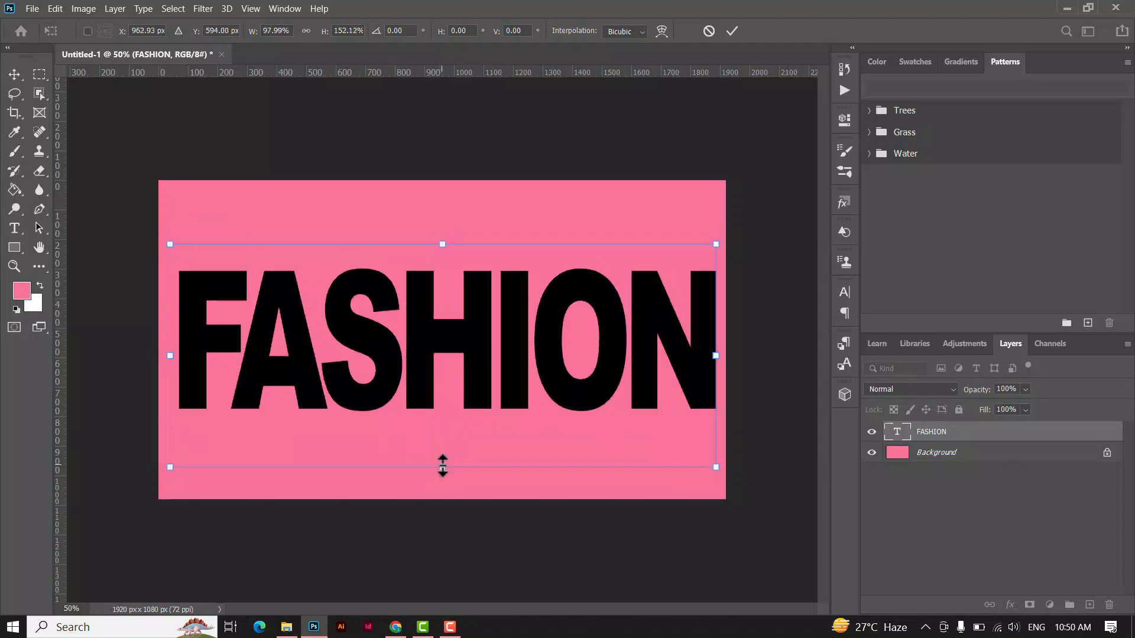
pyautogui.moveTo(442, 467); pyautogui.dragTo(442, 498)
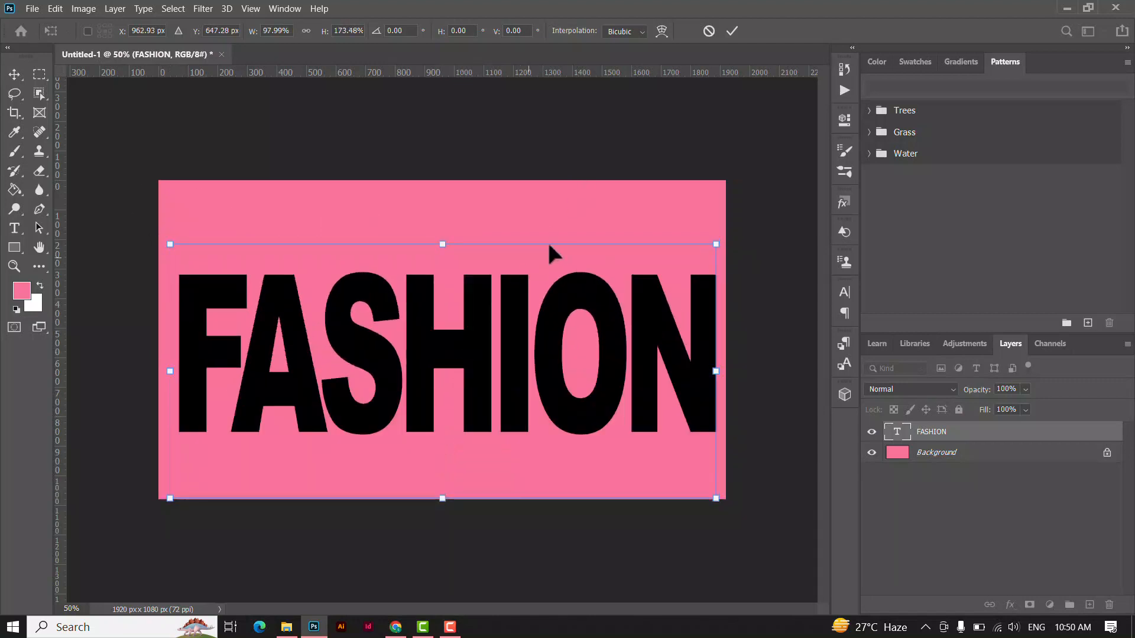
pyautogui.moveTo(442, 244); pyautogui.dragTo(452, 228)
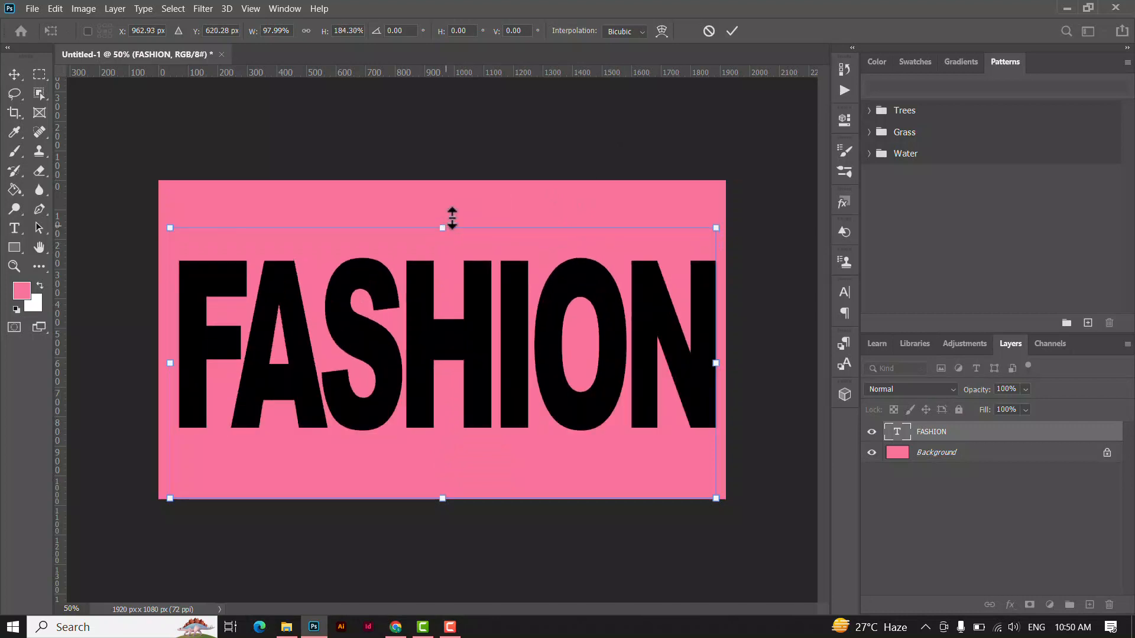
pyautogui.press('Return')
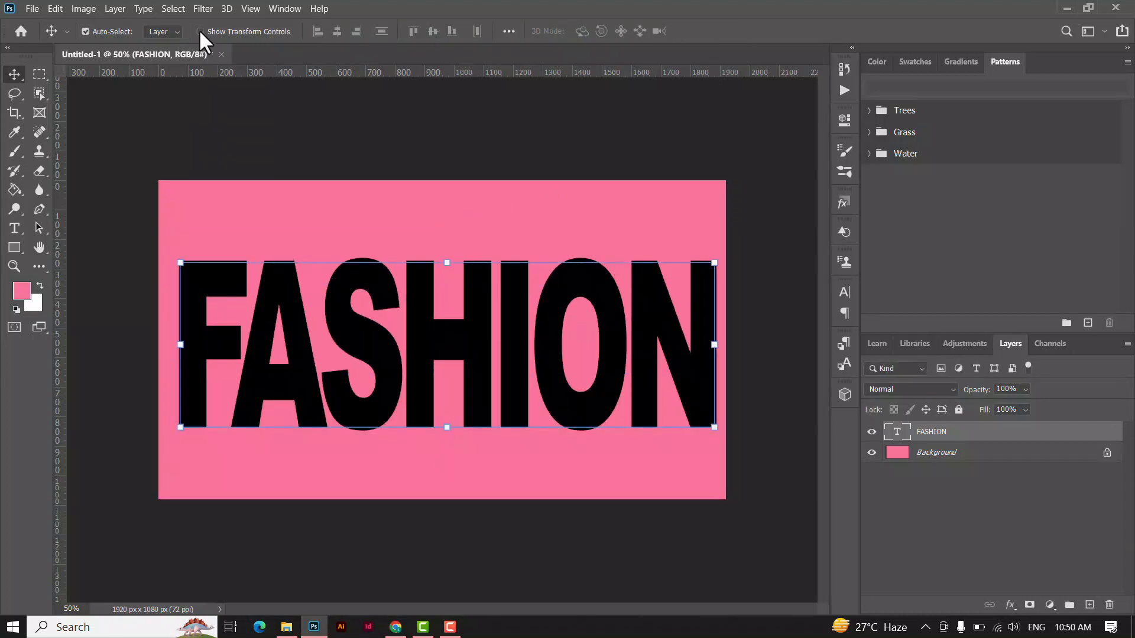
# Align the FASHION text to the horizontal and vertical center of the whole canvas, then clear the selection.
pyautogui.moveTo(394, 380); pyautogui.dragTo(389, 380)
pyautogui.hotkey('ctrl', 'a')
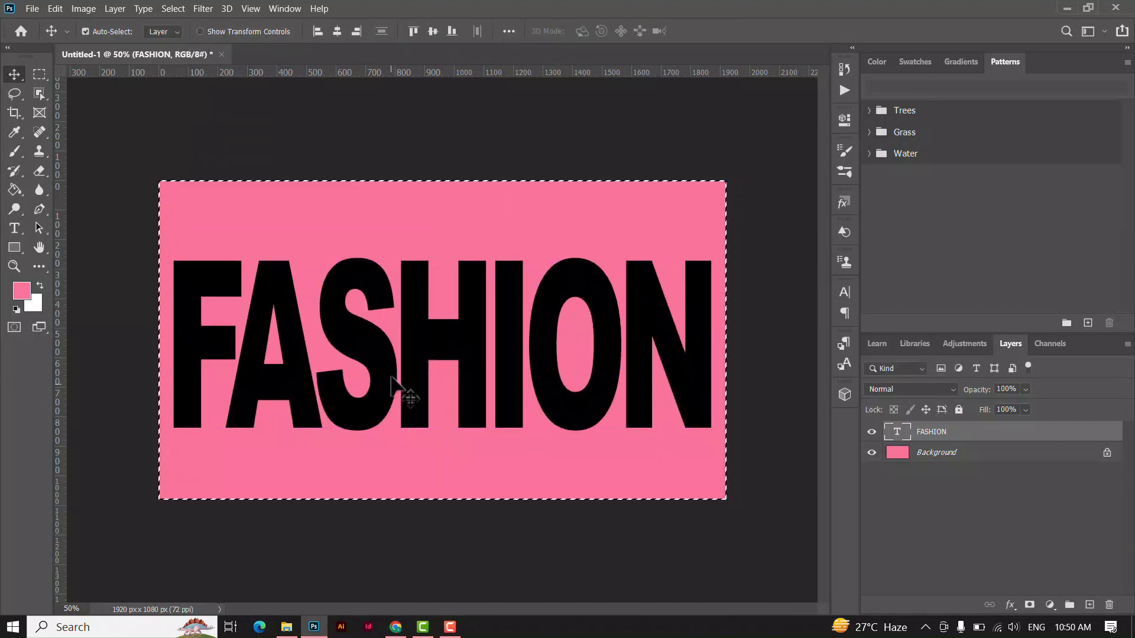
pyautogui.click(336, 31)
pyautogui.click(431, 32)
pyautogui.hotkey('ctrl', 'd')
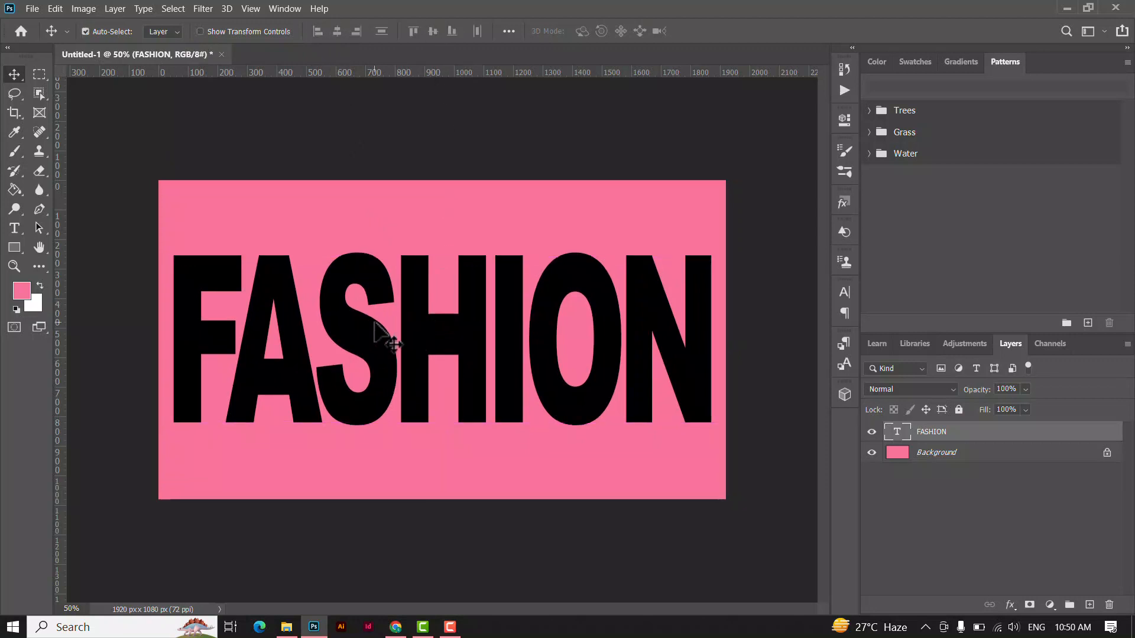
pyautogui.press('t')
pyautogui.hotkey('ctrl', 'a')
pyautogui.click(891, 52)
pyautogui.press('v')
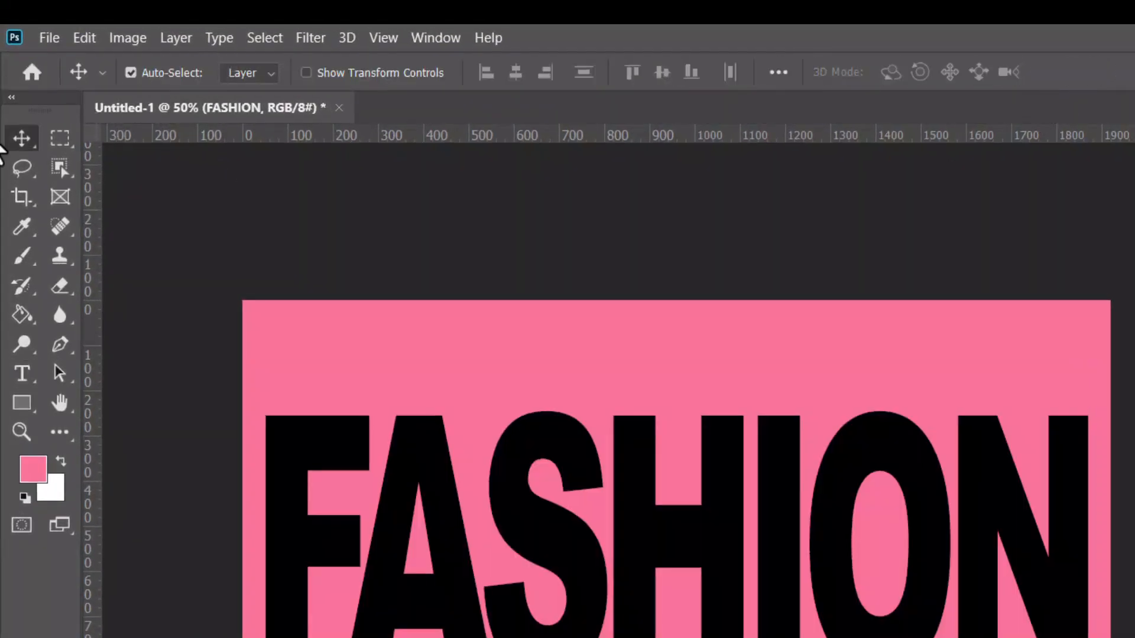
# Show the transform controls and convert the FASHION text layer to a shape.
pyautogui.click(306, 73)
pyautogui.click(219, 37)
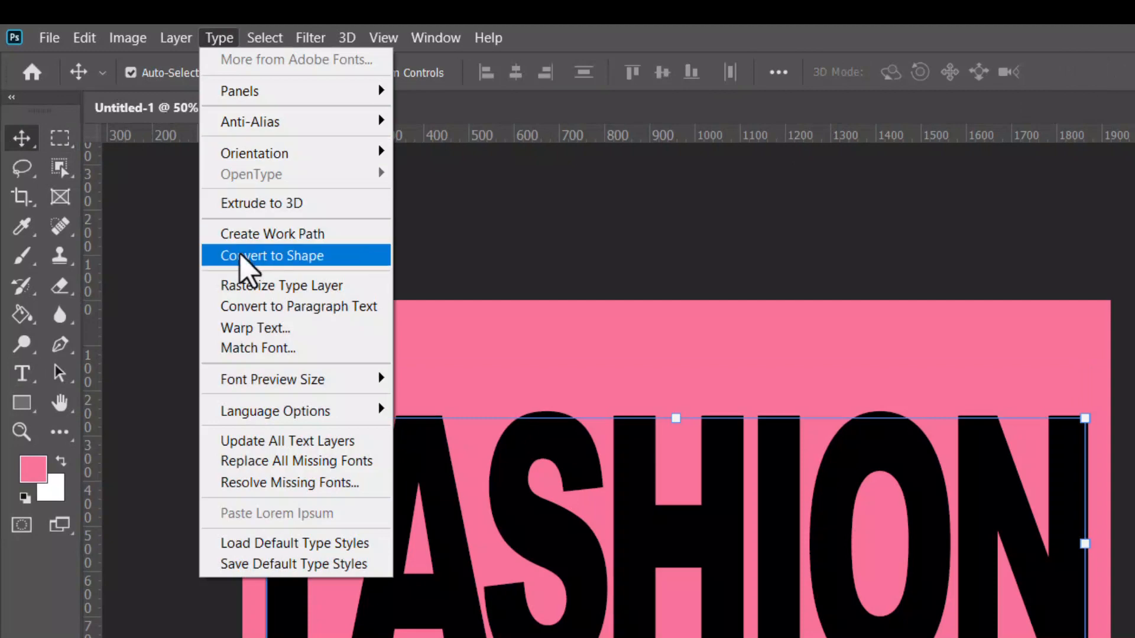
pyautogui.click(263, 256)
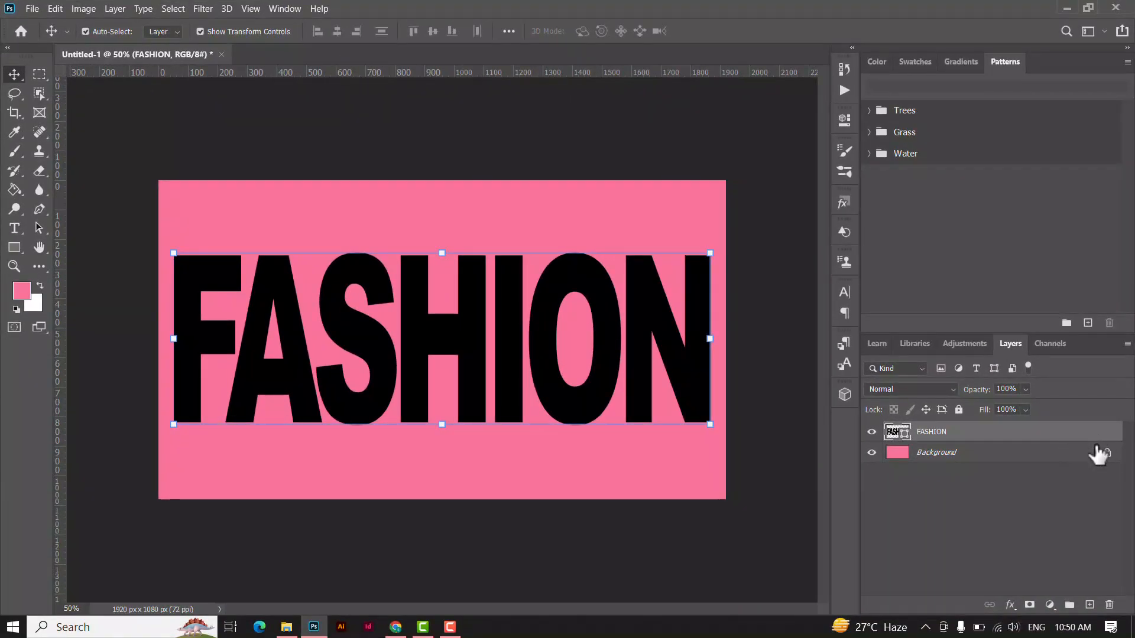
# Make six copies of the FASHION shape layer and hide all the copies, leaving only the original and the background visible.
pyautogui.moveTo(1094, 434); pyautogui.dragTo(1089, 605)
pyautogui.moveTo(1094, 435); pyautogui.dragTo(1089, 605)
pyautogui.moveTo(871, 435); pyautogui.dragTo(871, 536)
pyautogui.click(958, 557)
pyautogui.click(871, 556)
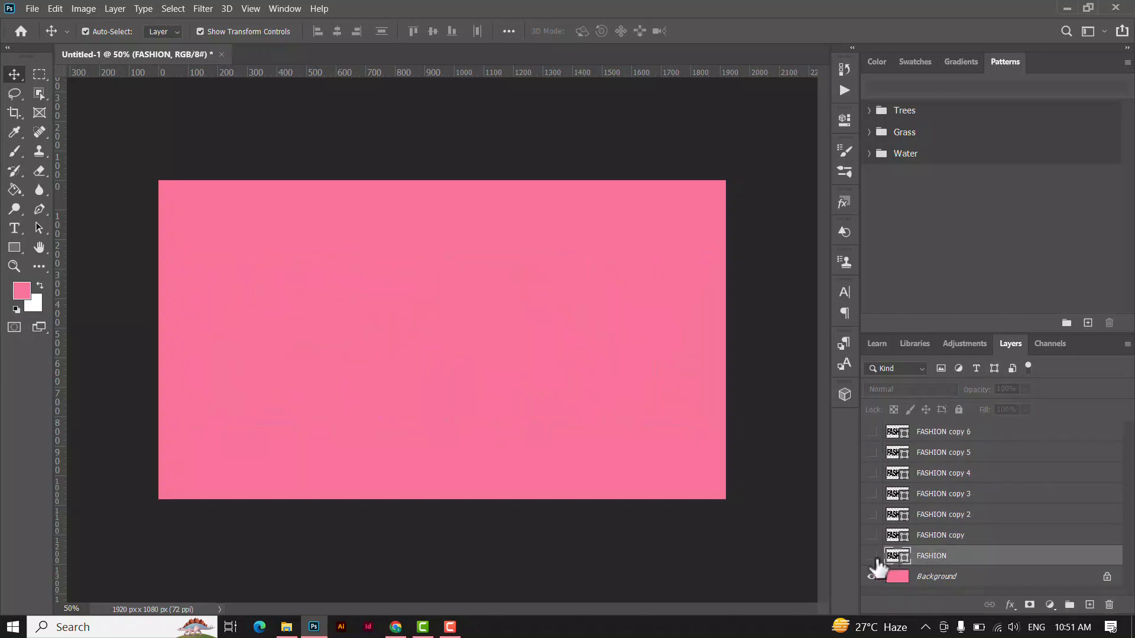
pyautogui.click(871, 556)
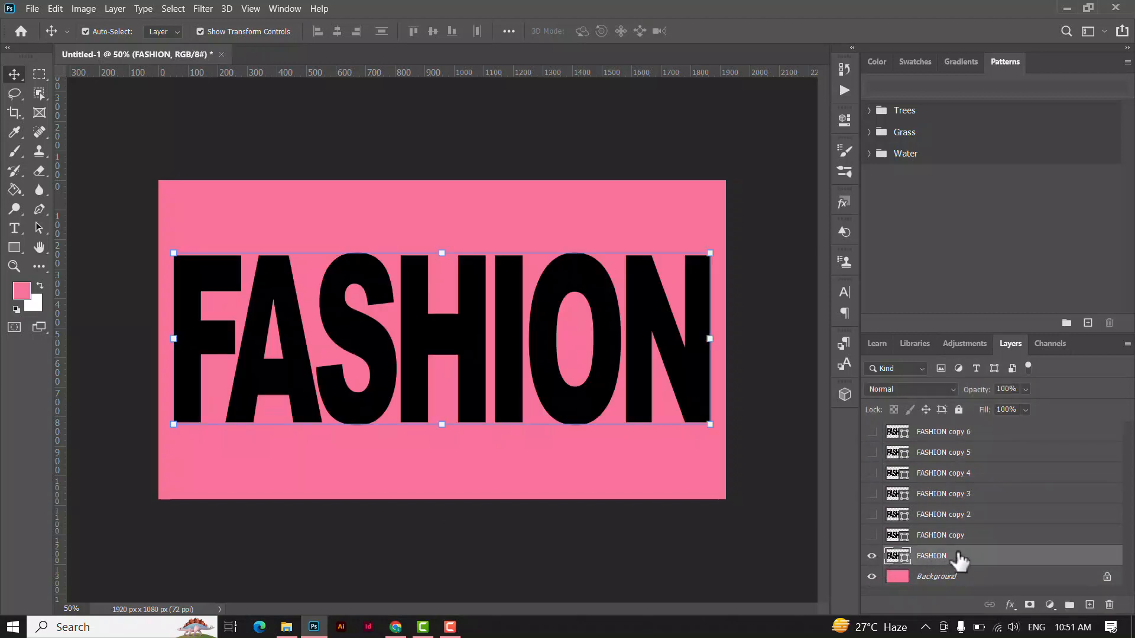
# Hide the transform controls and delete every letter except the F from the original FASHION shape layer.
pyautogui.click(200, 31)
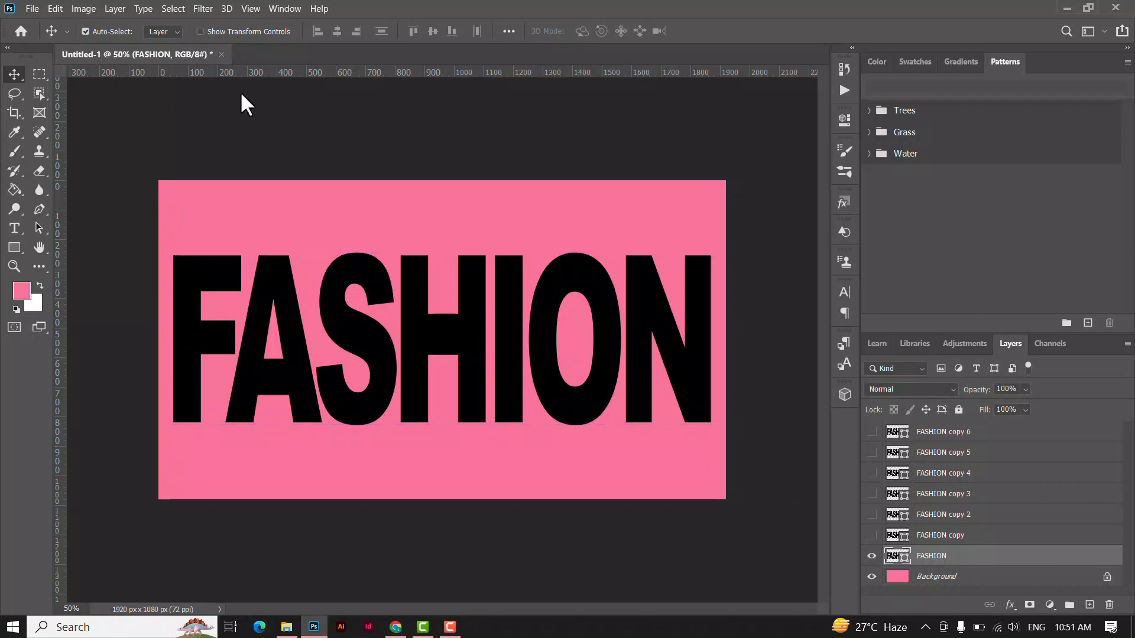
pyautogui.click(37, 227)
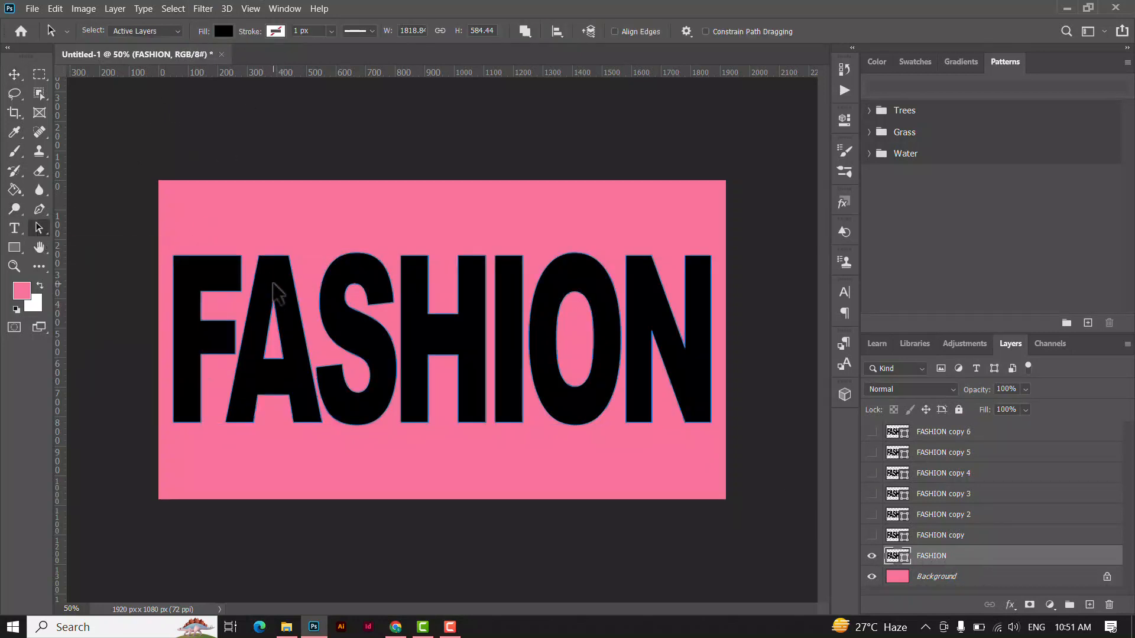
pyautogui.keyDown('shift'); pyautogui.click(365, 325); pyautogui.keyUp('shift')
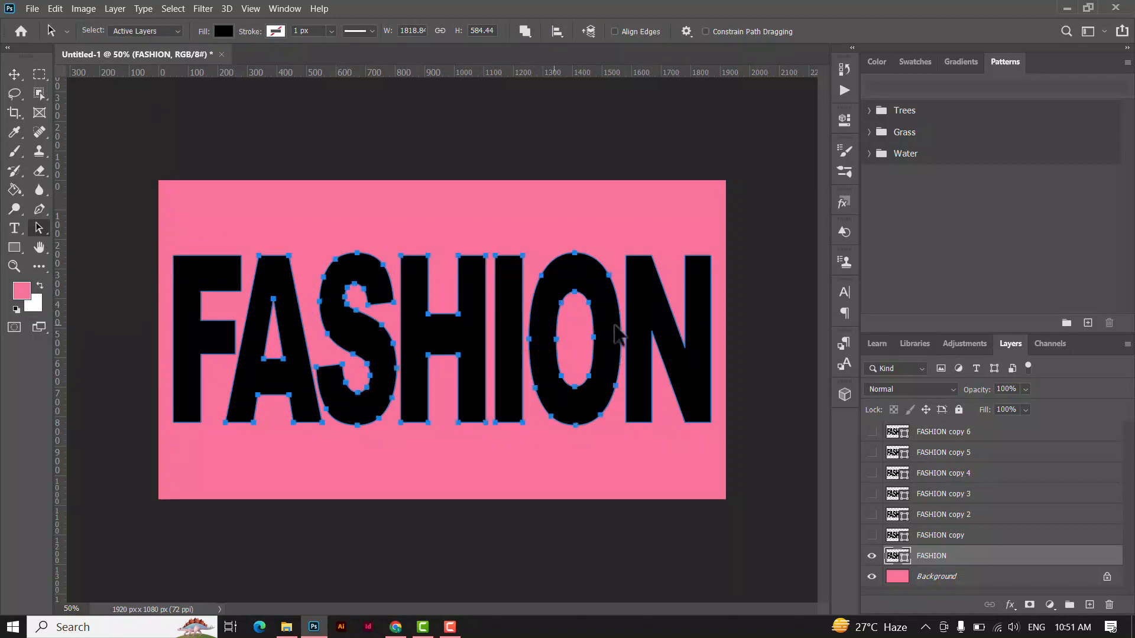
pyautogui.press('Delete')
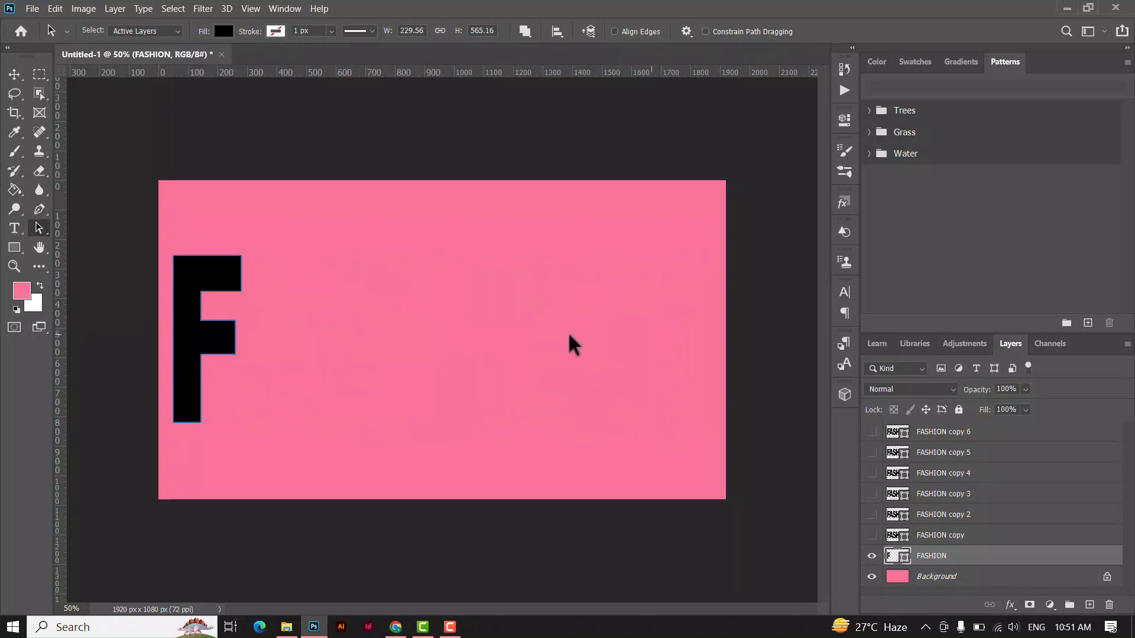
pyautogui.click(14, 74)
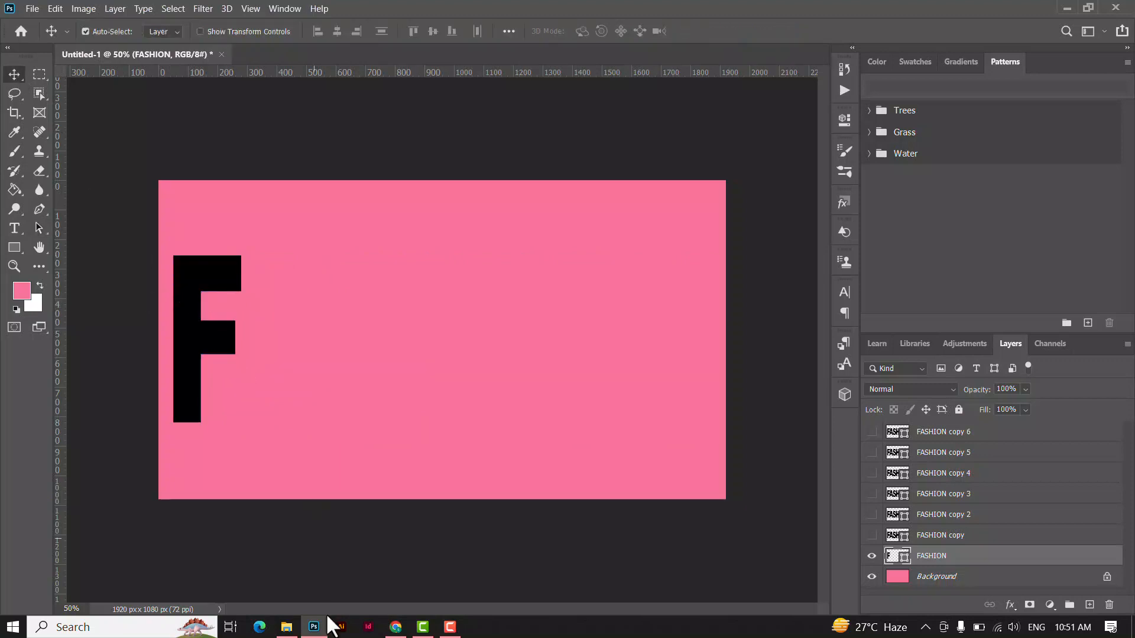
# Place the image F from the text clip folder over the letter F, scaled to about 17.87%.
pyautogui.click(286, 625)
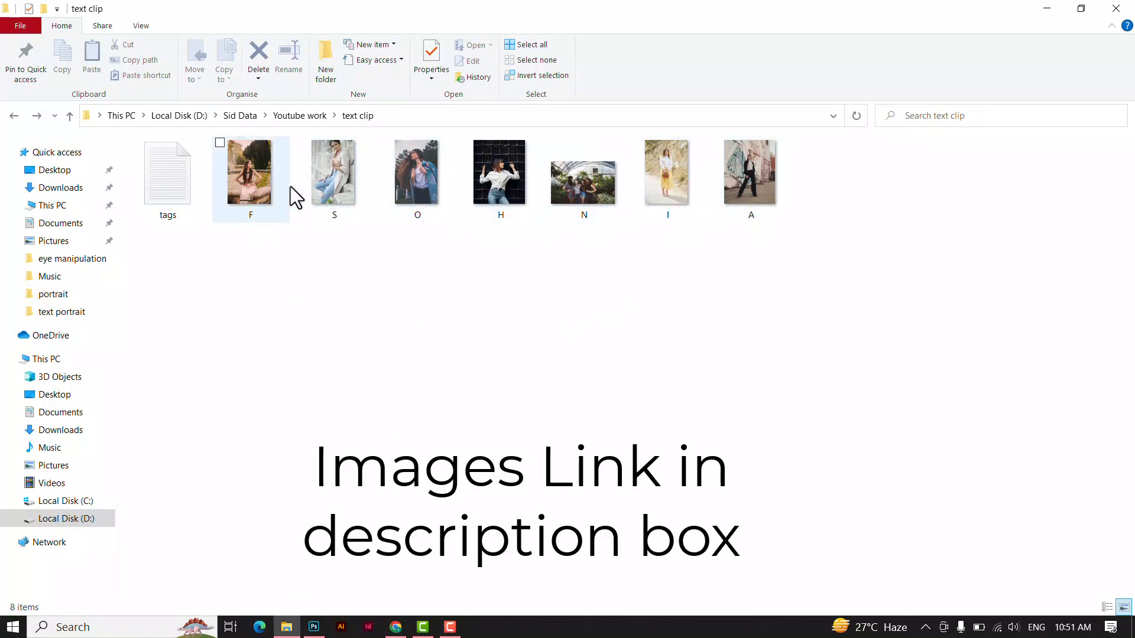
pyautogui.moveTo(260, 191); pyautogui.dragTo(200, 356)
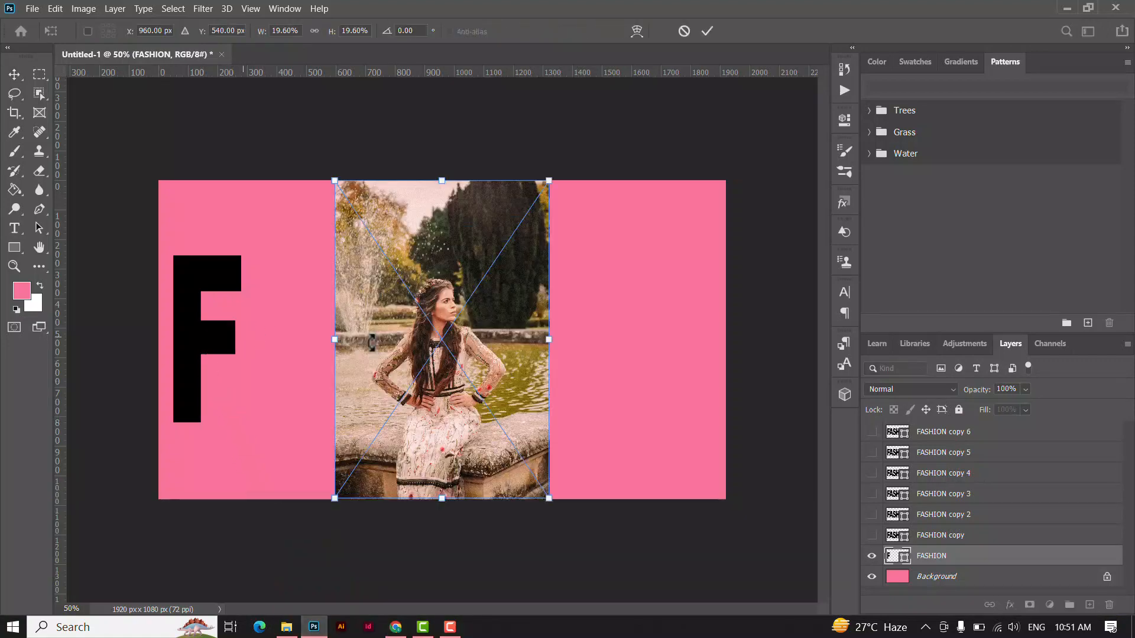
pyautogui.moveTo(440, 354); pyautogui.dragTo(211, 355)
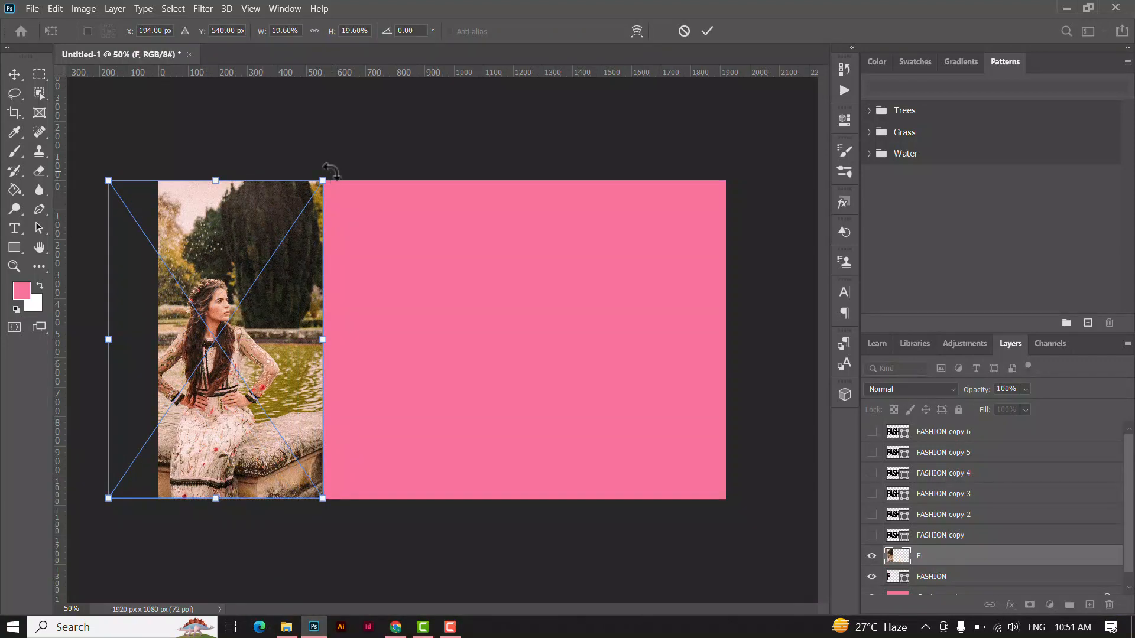
pyautogui.moveTo(327, 177); pyautogui.dragTo(305, 208)
pyautogui.moveTo(263, 292); pyautogui.dragTo(273, 265)
pyautogui.click(707, 31)
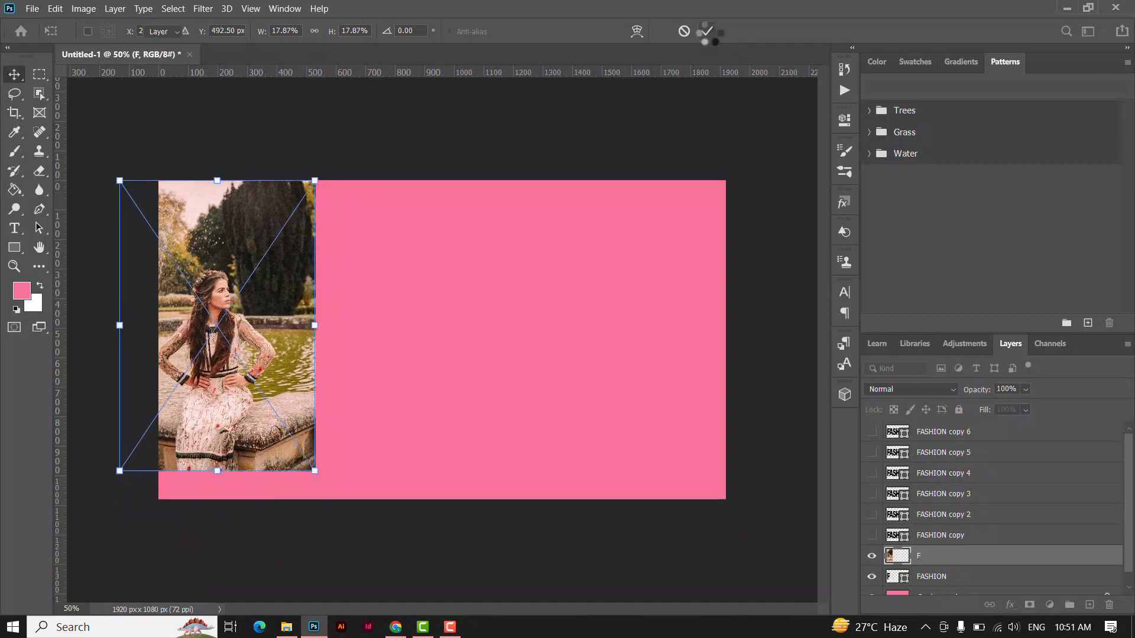
# Clip the F photo to the letter F and shift it up so the woman's face fills the letter's upper arm.
pyautogui.rightClick(982, 556)
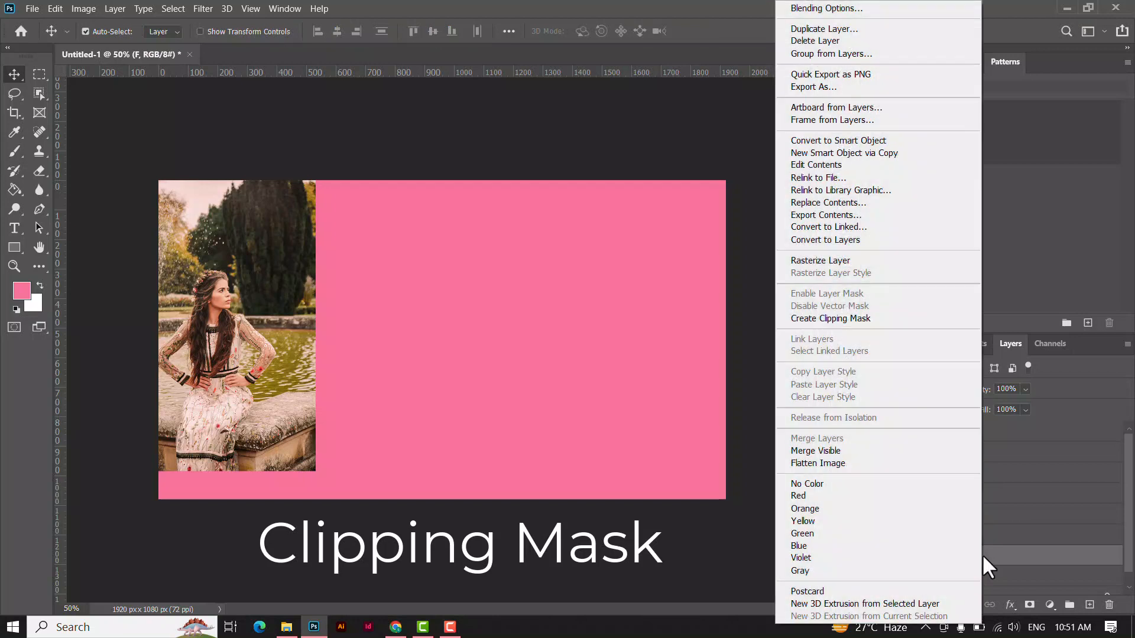
pyautogui.click(854, 318)
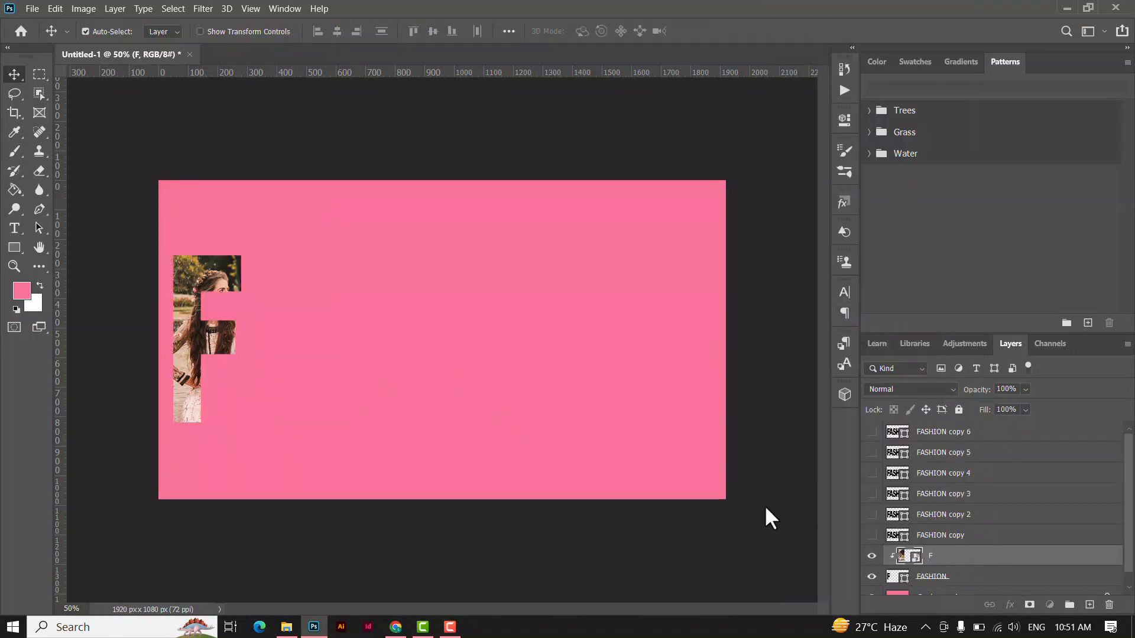
pyautogui.moveTo(210, 309); pyautogui.dragTo(186, 275)
pyautogui.moveTo(233, 347); pyautogui.dragTo(218, 322)
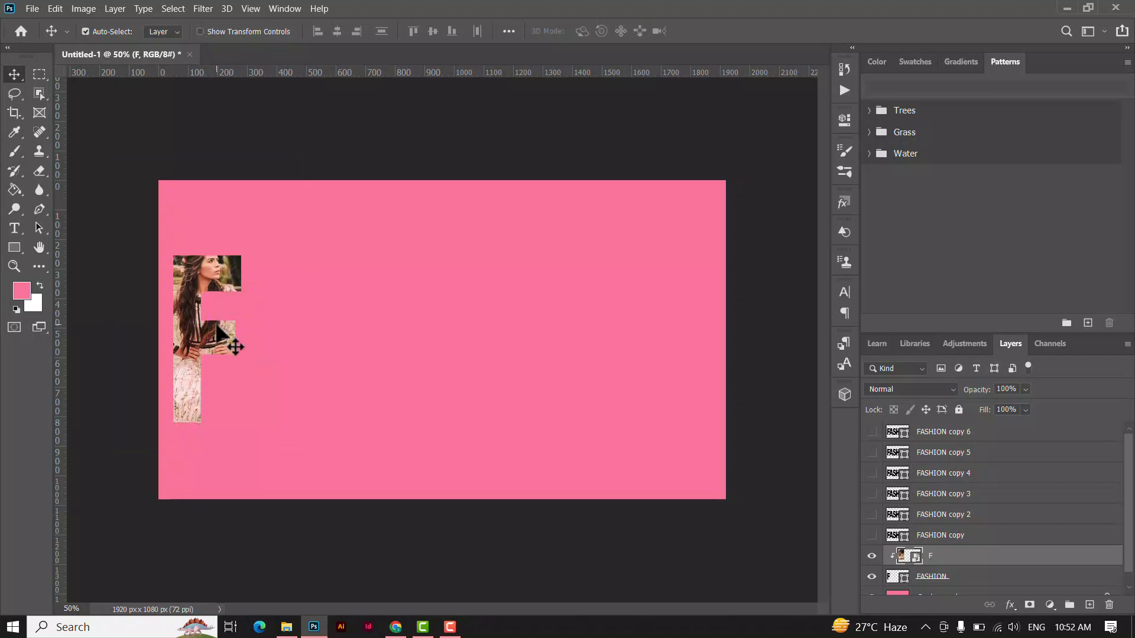
# Scale the F photo to about 17.28% width and 15.25% height, keeping the woman's face in the letter's upper arm.
pyautogui.hotkey('ctrl', 't')
pyautogui.moveTo(206, 152); pyautogui.dragTo(205, 164)
pyautogui.moveTo(209, 324); pyautogui.dragTo(205, 341)
pyautogui.moveTo(207, 164); pyautogui.dragTo(208, 171)
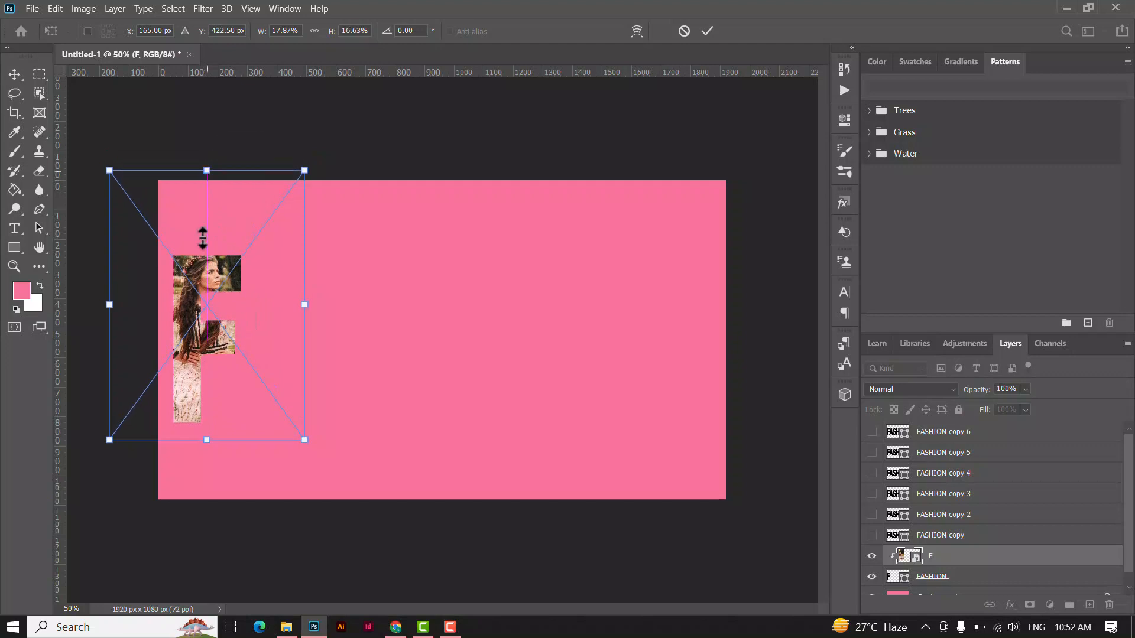
pyautogui.moveTo(196, 295); pyautogui.dragTo(197, 291)
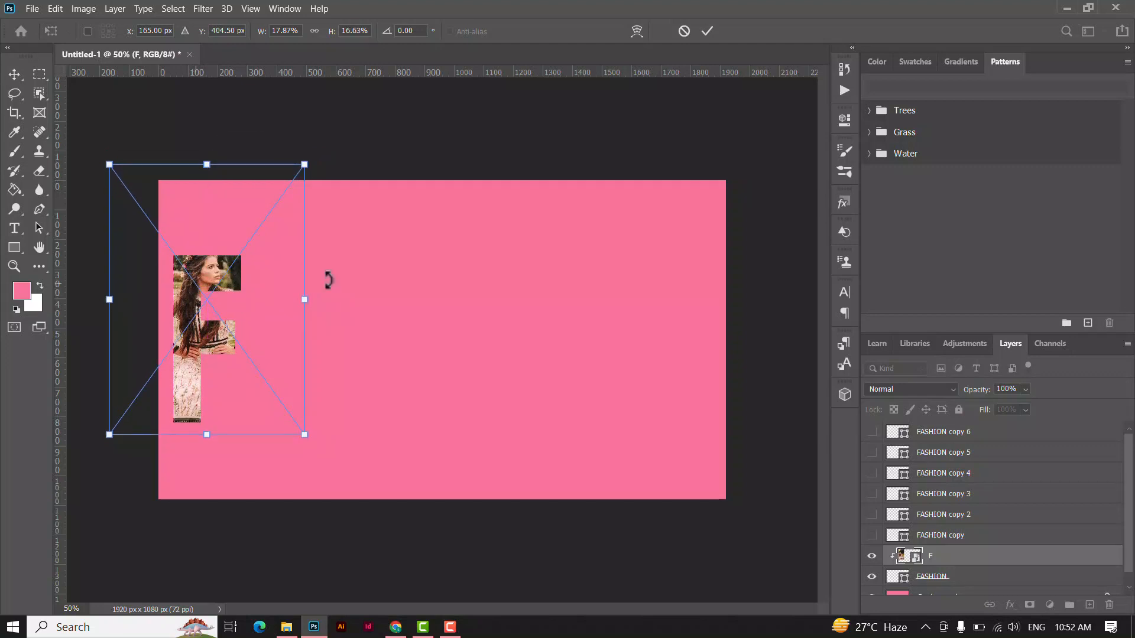
pyautogui.moveTo(309, 168); pyautogui.dragTo(303, 184)
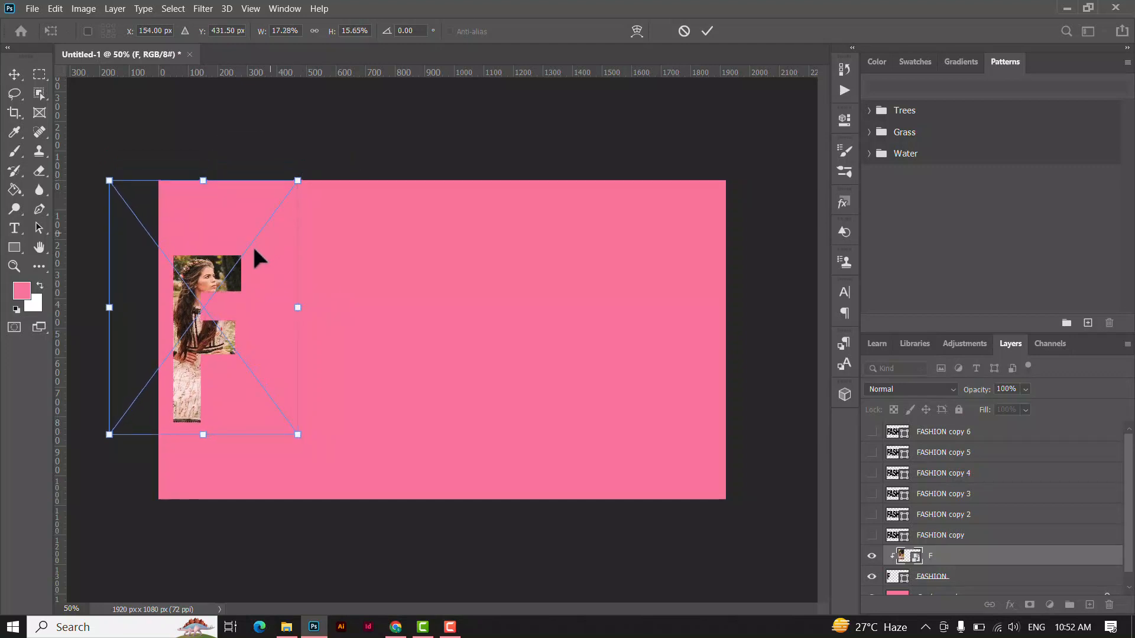
pyautogui.moveTo(243, 264); pyautogui.dragTo(243, 259)
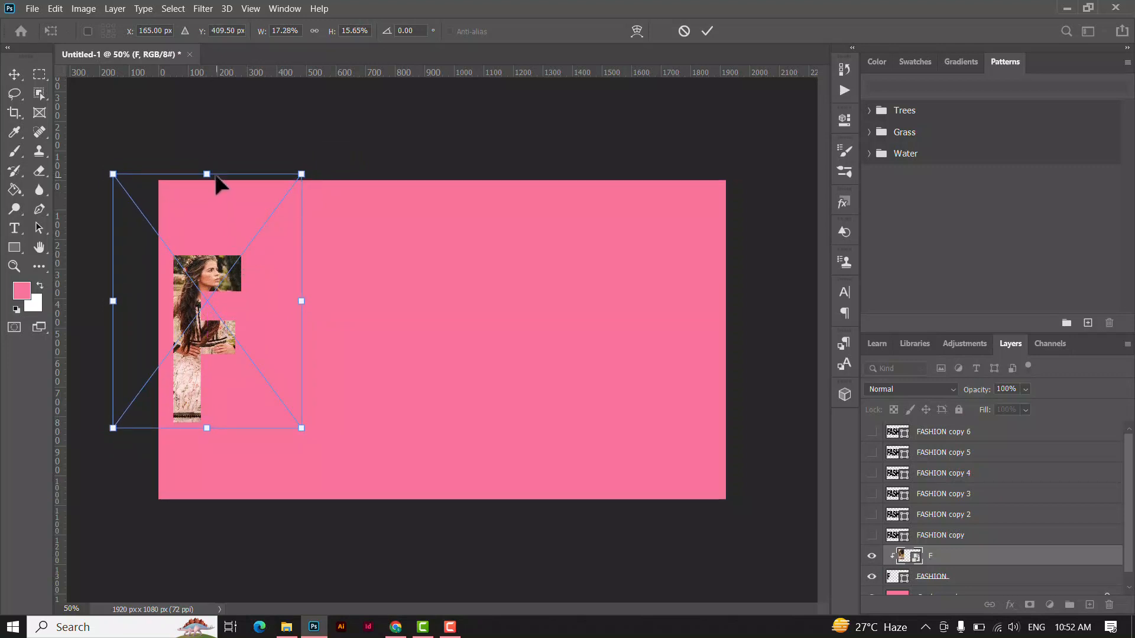
pyautogui.moveTo(207, 174); pyautogui.dragTo(207, 185)
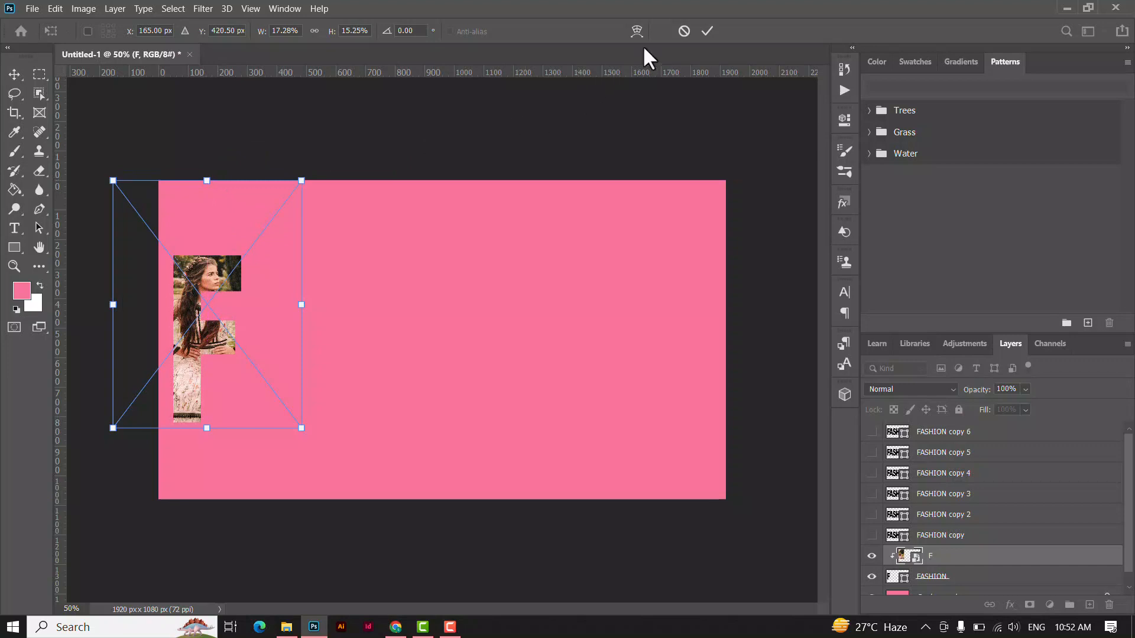
pyautogui.click(706, 31)
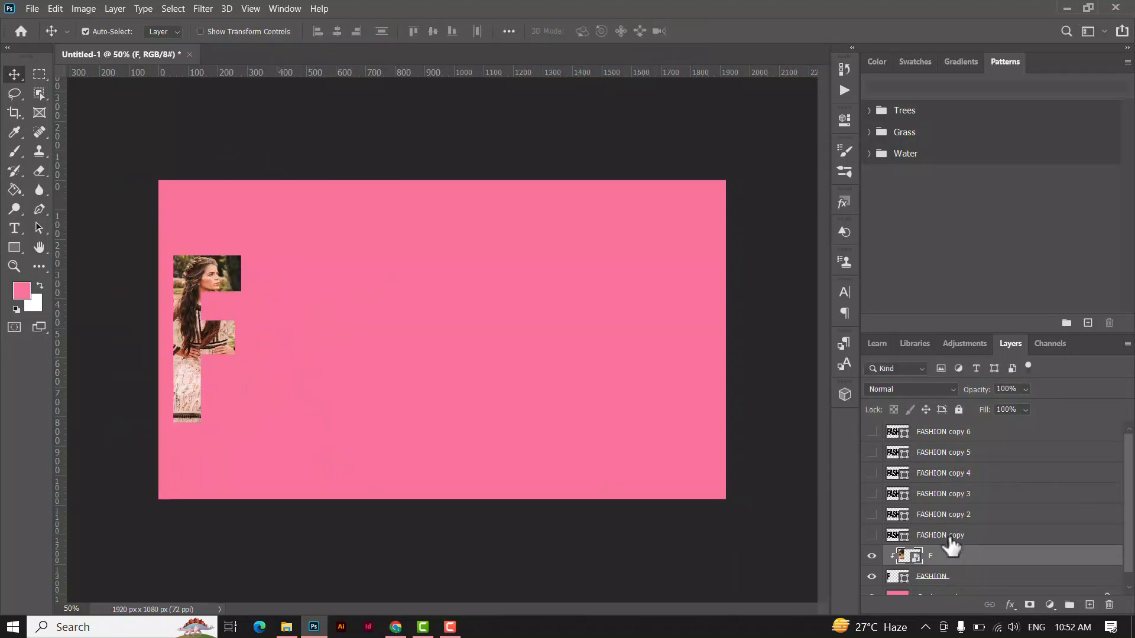
# Show the FASHION copy layer and delete every letter except the A from it.
pyautogui.click(963, 536)
pyautogui.click(872, 535)
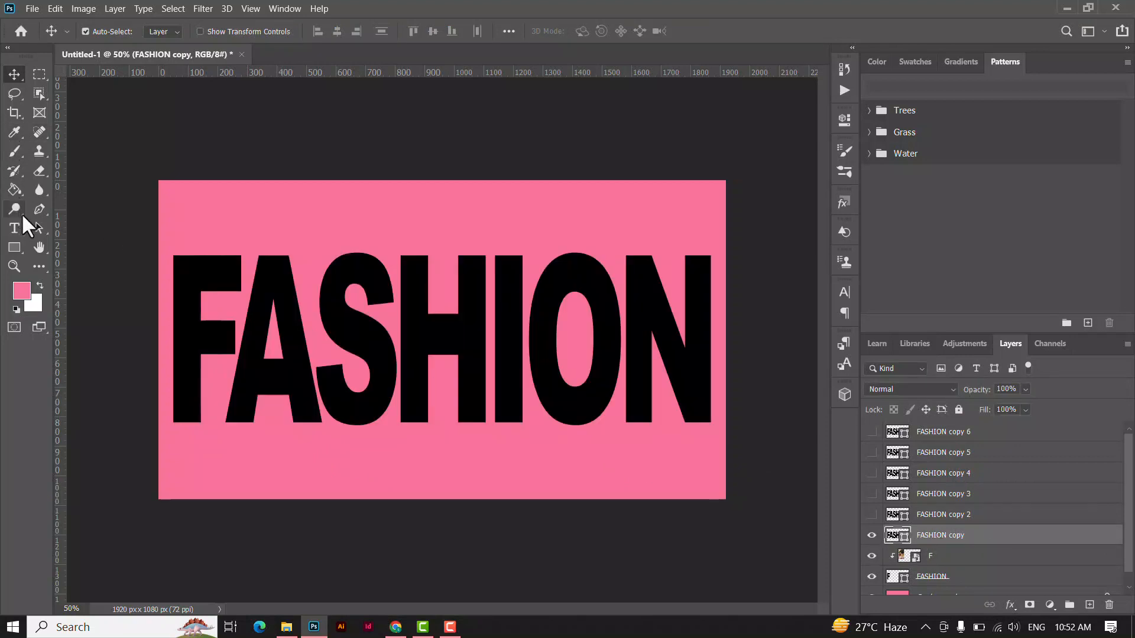
pyautogui.click(37, 225)
pyautogui.click(95, 225)
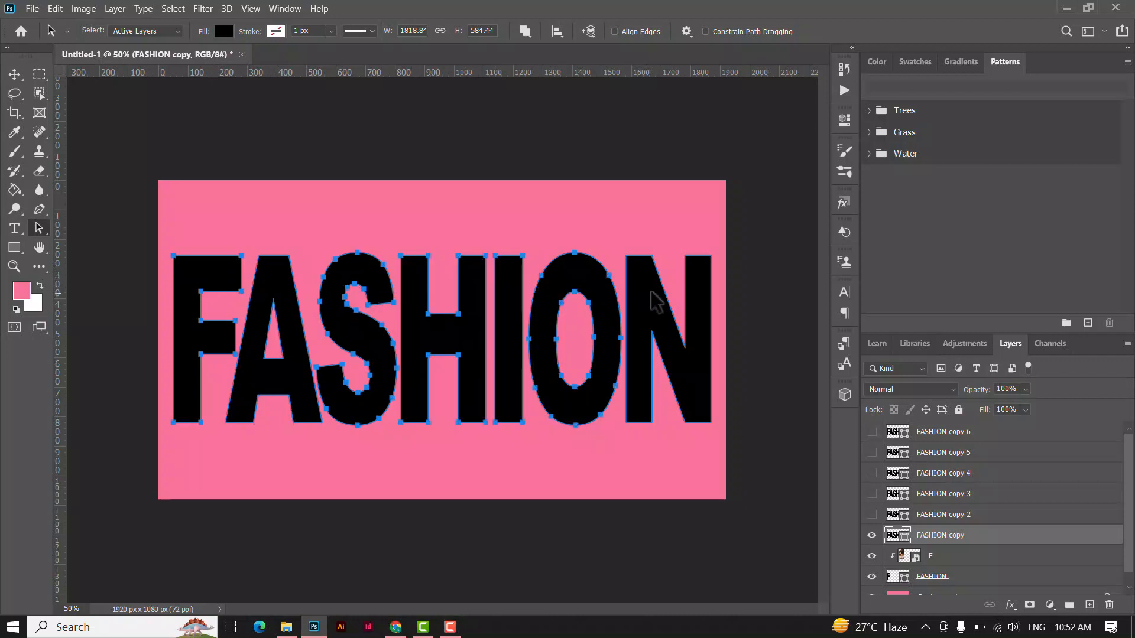
pyautogui.press('Delete')
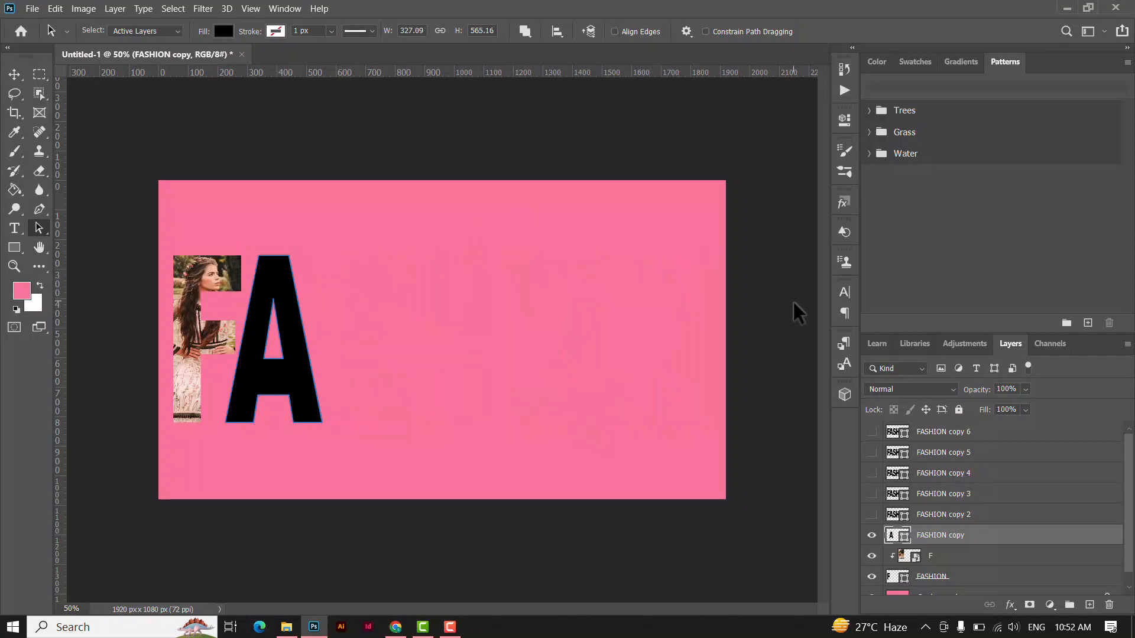
pyautogui.click(14, 75)
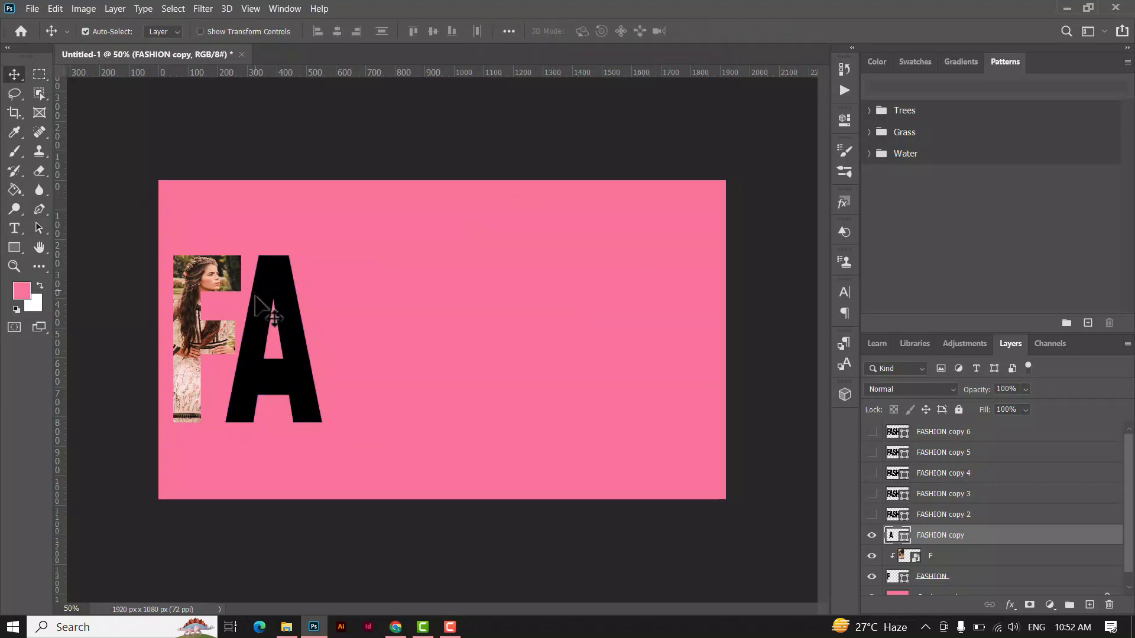
# Place the image A from the text clip folder over the letter A and clip it to the FASHION copy layer.
pyautogui.click(286, 626)
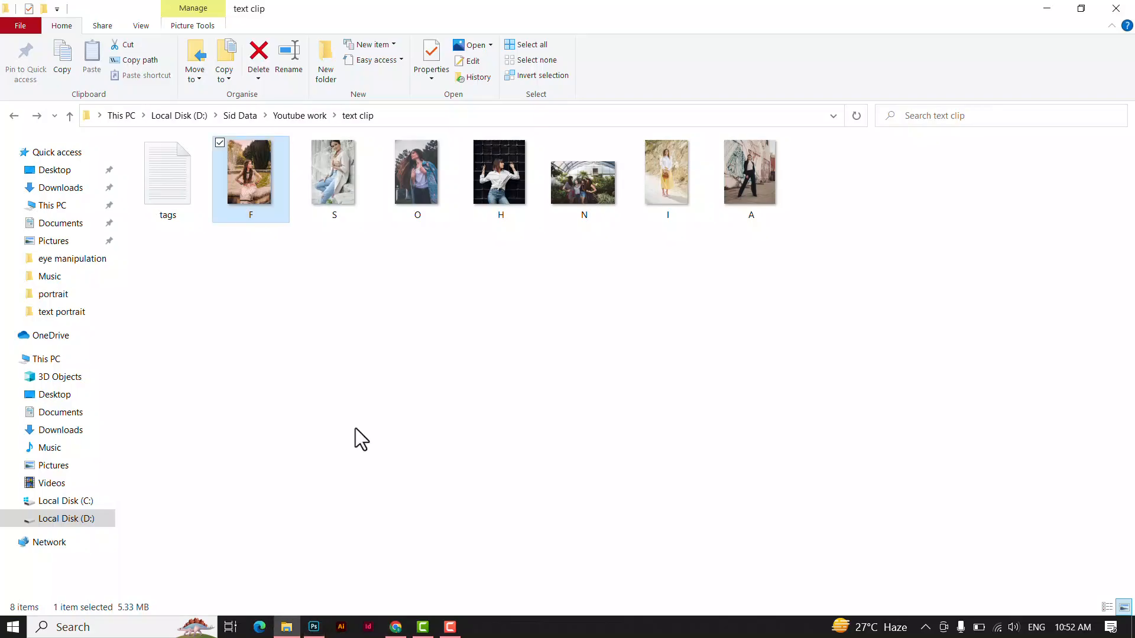
pyautogui.moveTo(716, 197); pyautogui.dragTo(258, 351)
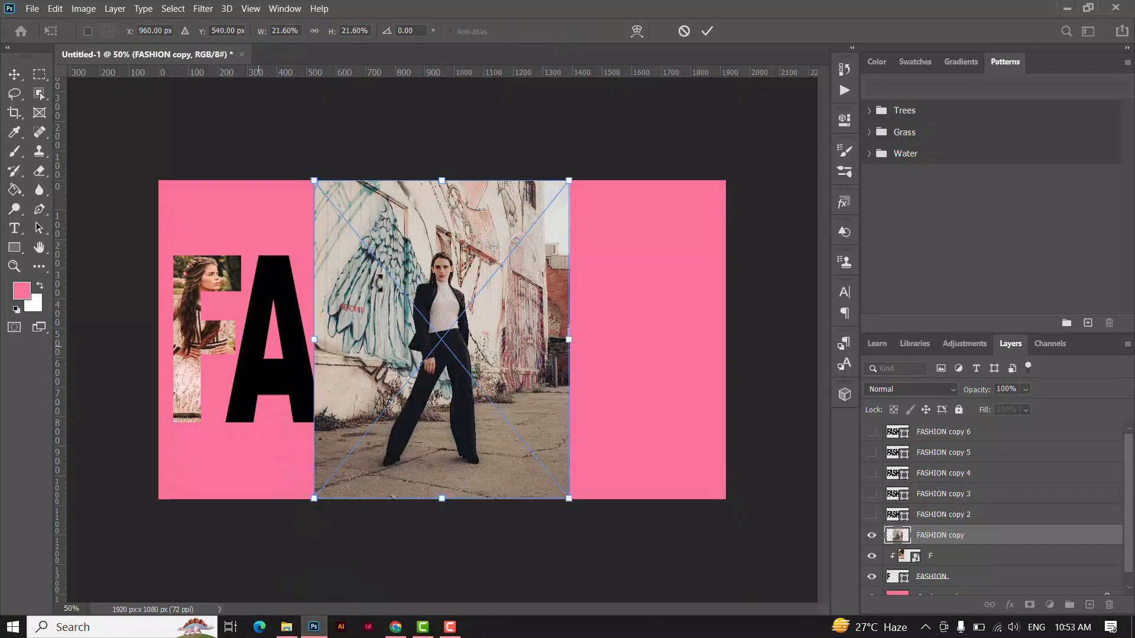
pyautogui.moveTo(354, 309); pyautogui.dragTo(210, 303)
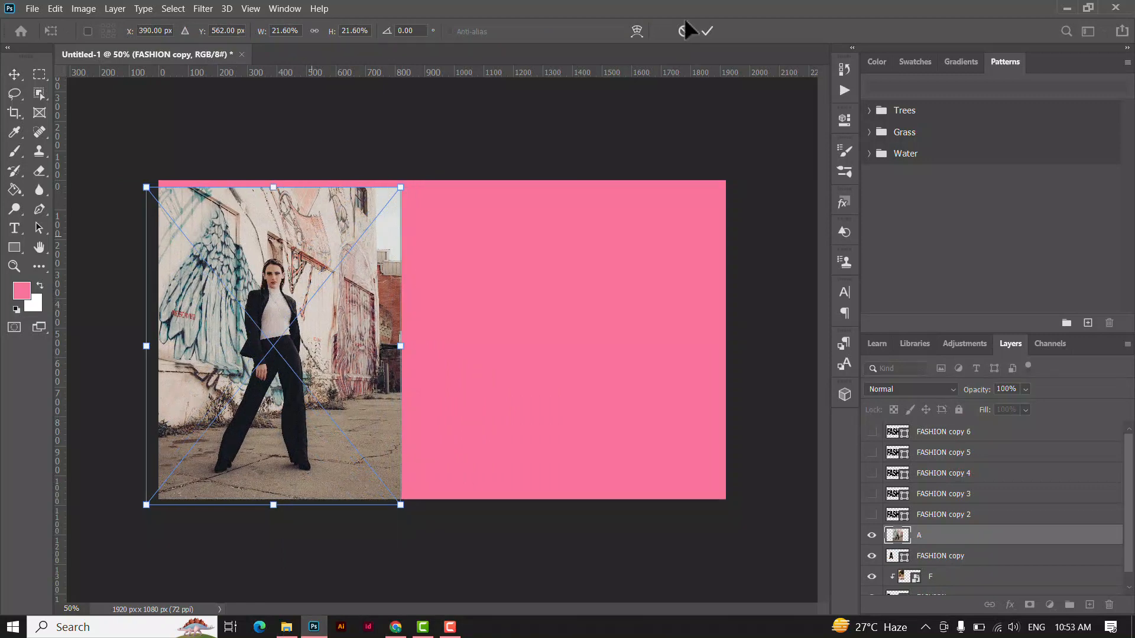
pyautogui.press('Return')
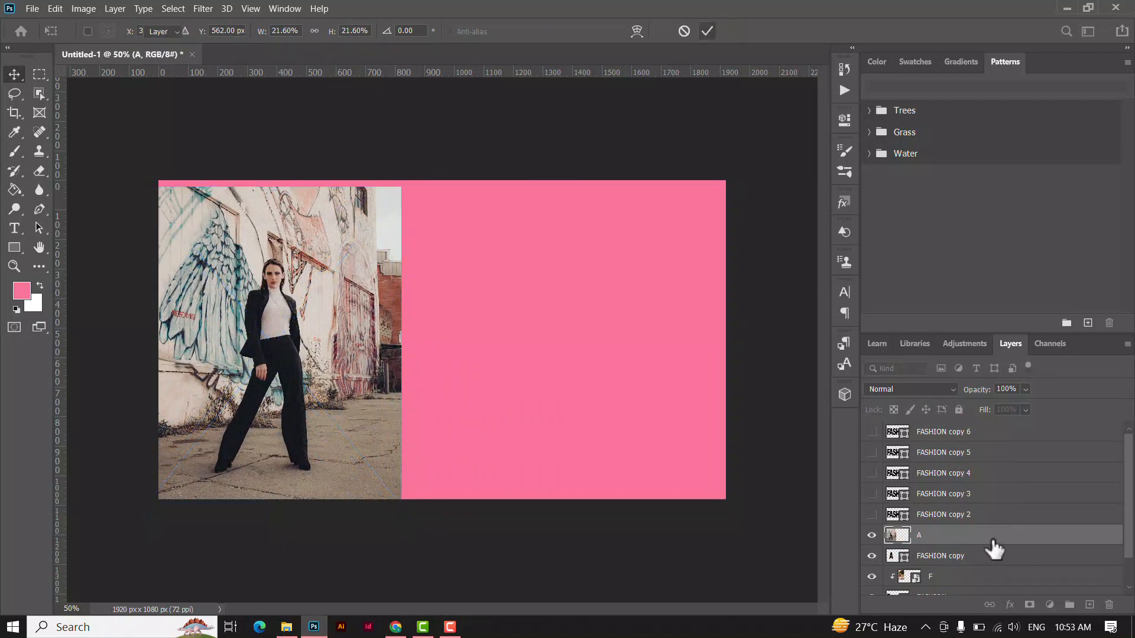
pyautogui.rightClick(975, 538)
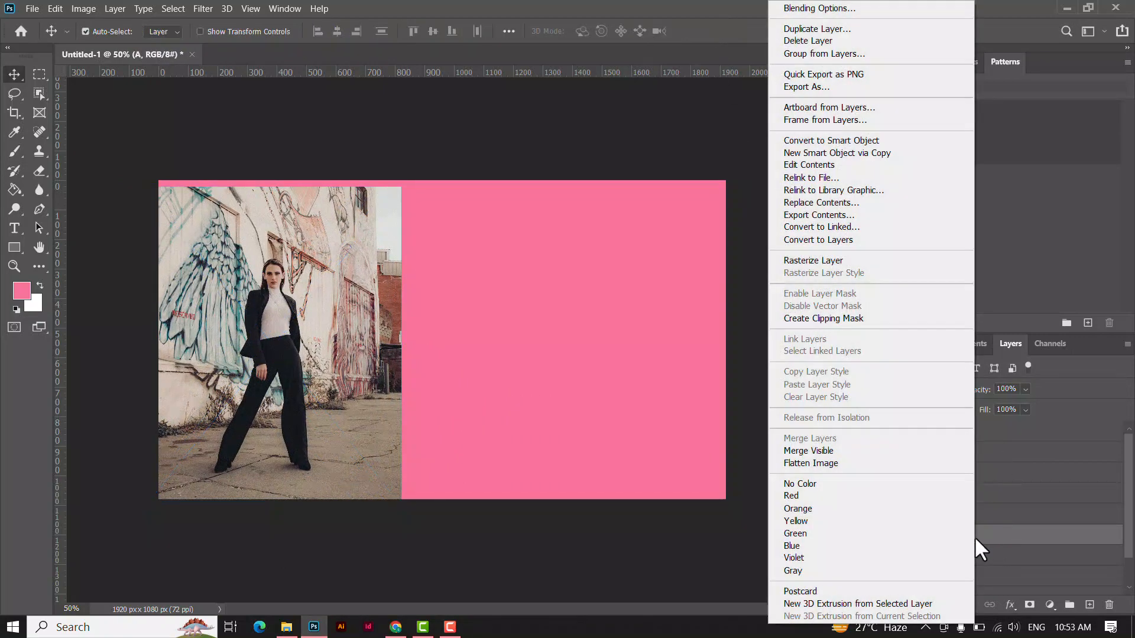
pyautogui.click(845, 319)
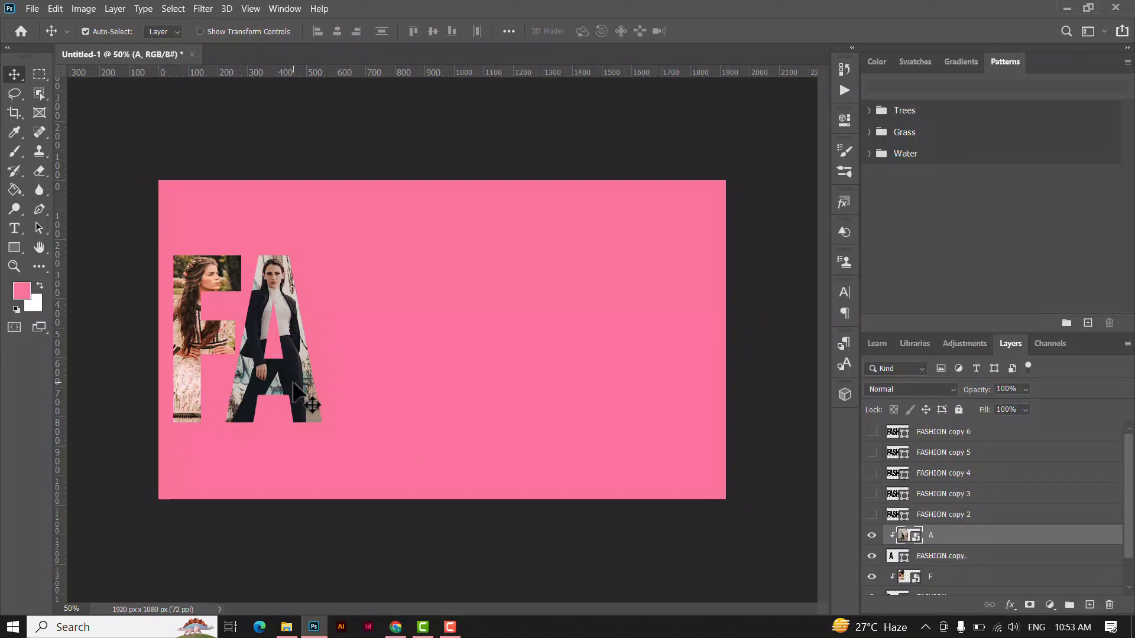
# Scale the A photo to about 15.85% and position it so the woman's full figure fits inside the letter A.
pyautogui.moveTo(294, 383); pyautogui.dragTo(298, 345)
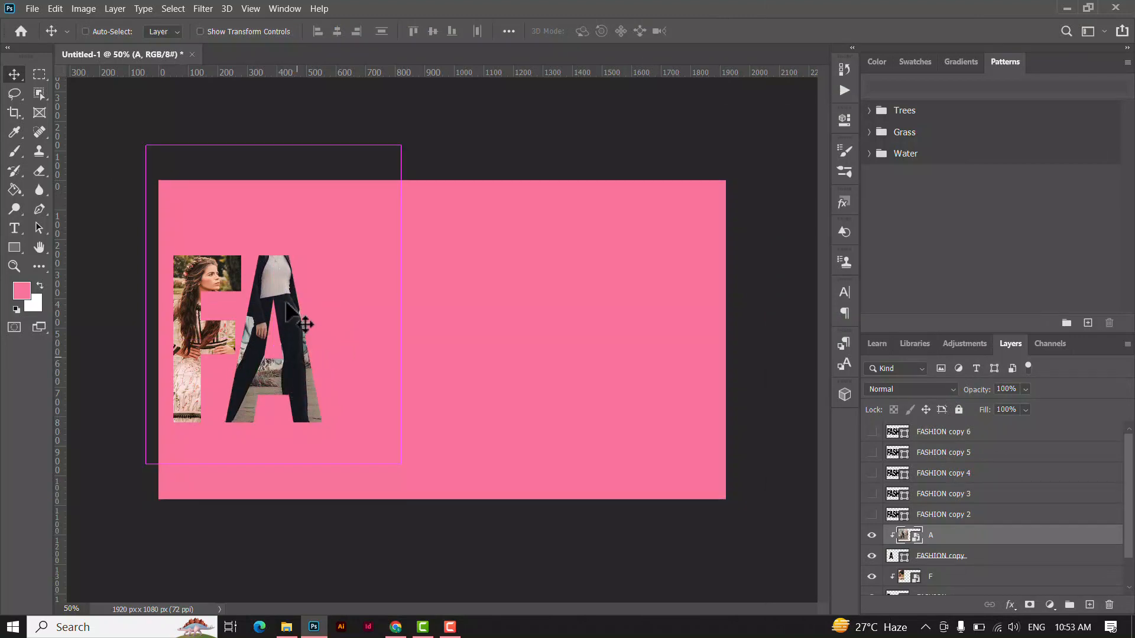
pyautogui.hotkey('ctrl', 't')
pyautogui.moveTo(402, 145); pyautogui.dragTo(374, 180)
pyautogui.moveTo(319, 264); pyautogui.dragTo(332, 264)
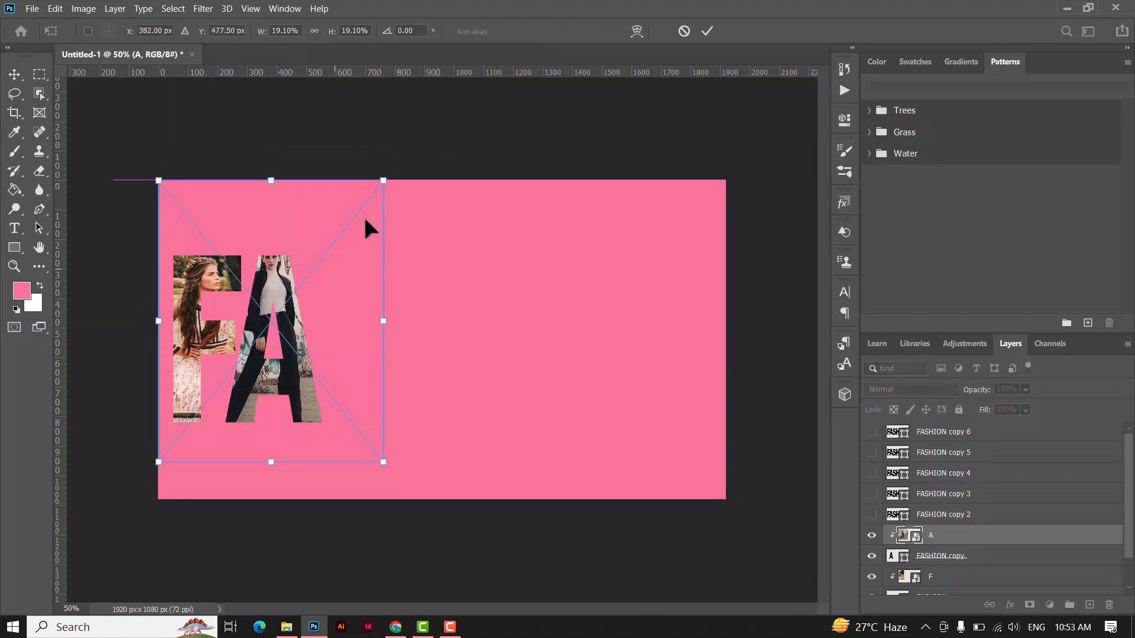
pyautogui.moveTo(383, 180); pyautogui.dragTo(343, 233)
pyautogui.moveTo(294, 285); pyautogui.dragTo(318, 259)
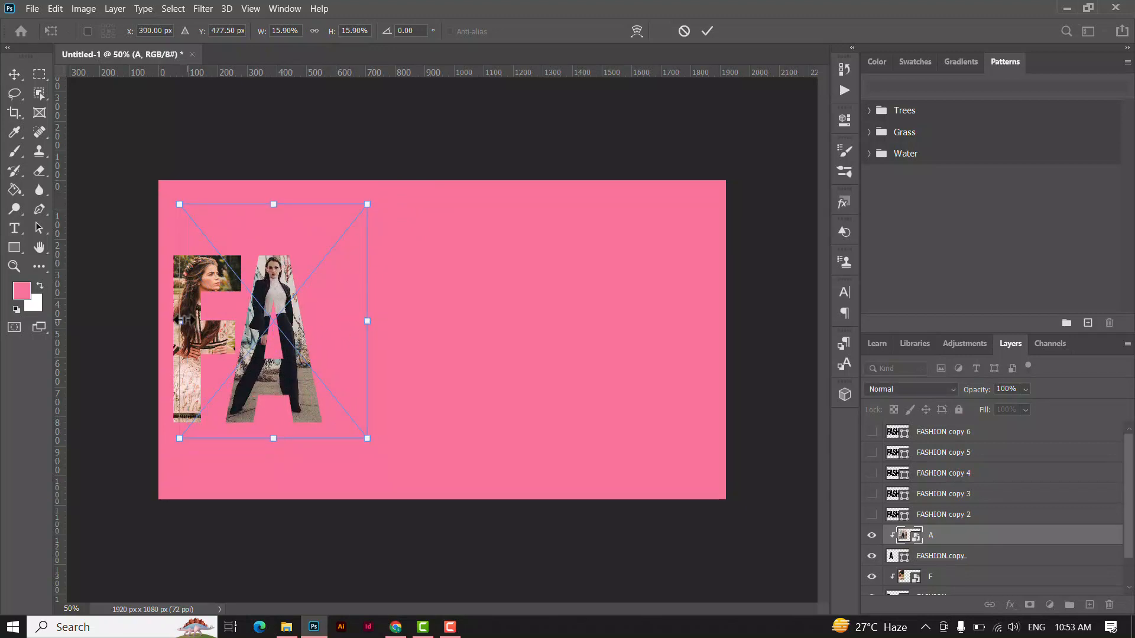
pyautogui.moveTo(179, 321); pyautogui.dragTo(185, 321)
pyautogui.moveTo(366, 321); pyautogui.dragTo(371, 321)
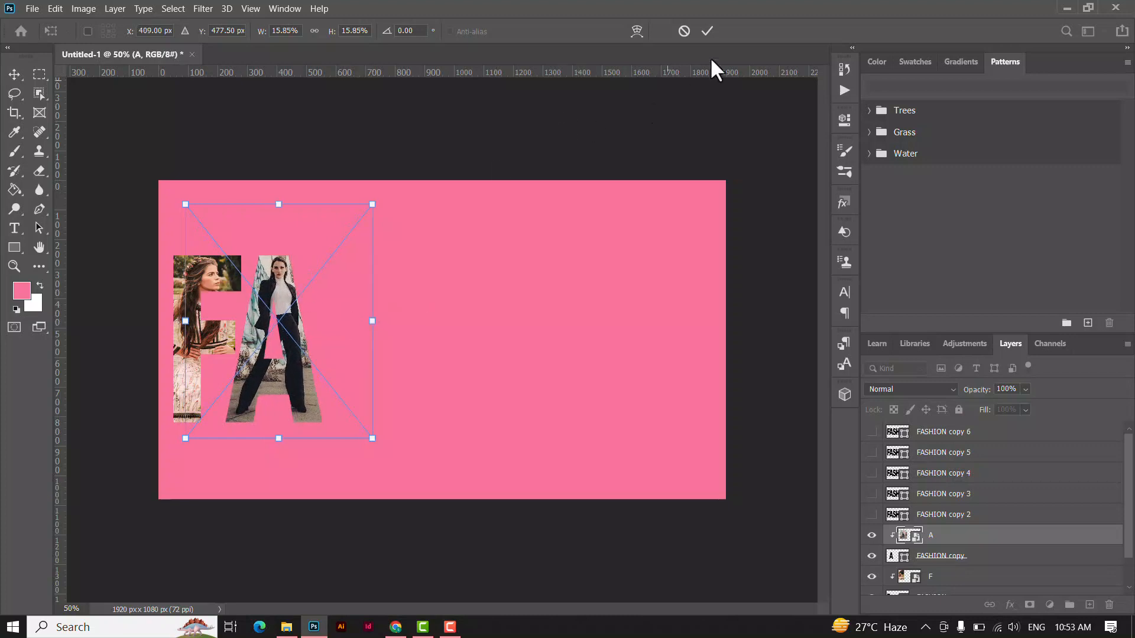
pyautogui.press('Return')
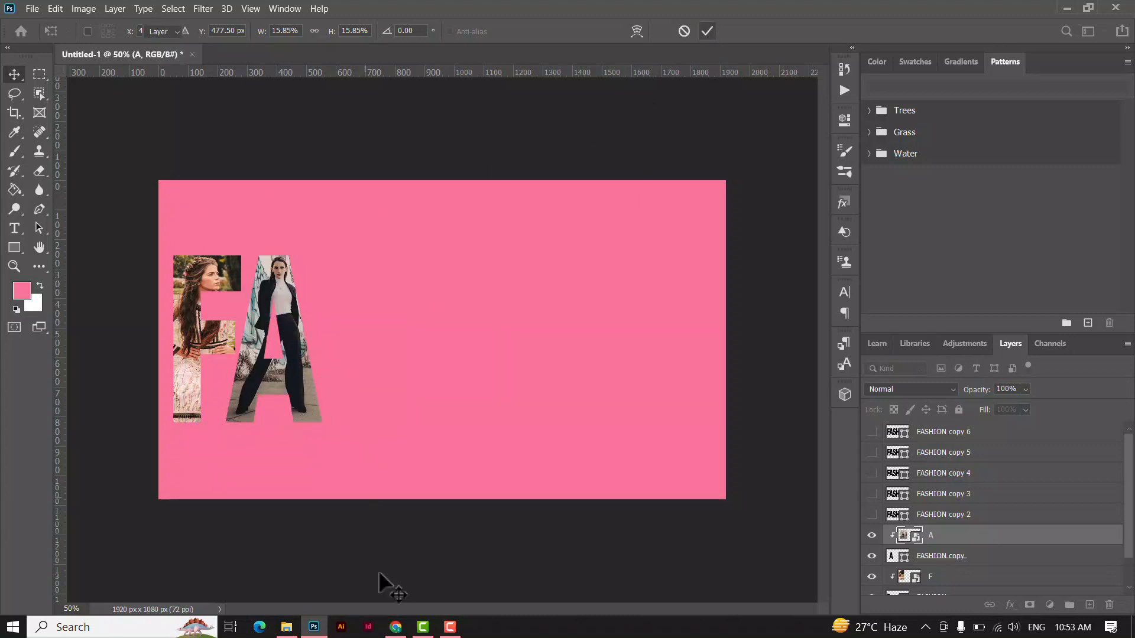
# Shift the A photo slightly left so the woman's face sits in the peak of the letter A.
pyautogui.rightClick(297, 351)
pyautogui.click(311, 357)
pyautogui.moveTo(287, 358); pyautogui.dragTo(292, 355)
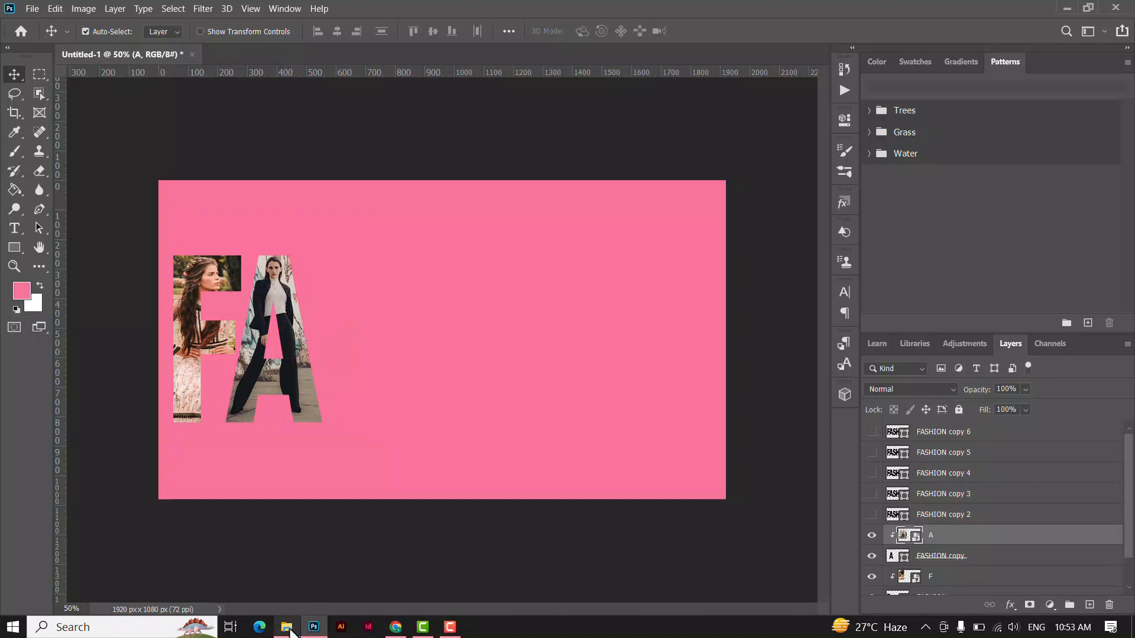
# Show the FASHION copy 2 layer and activate the Path Selection tool on it.
pyautogui.click(958, 518)
pyautogui.click(871, 514)
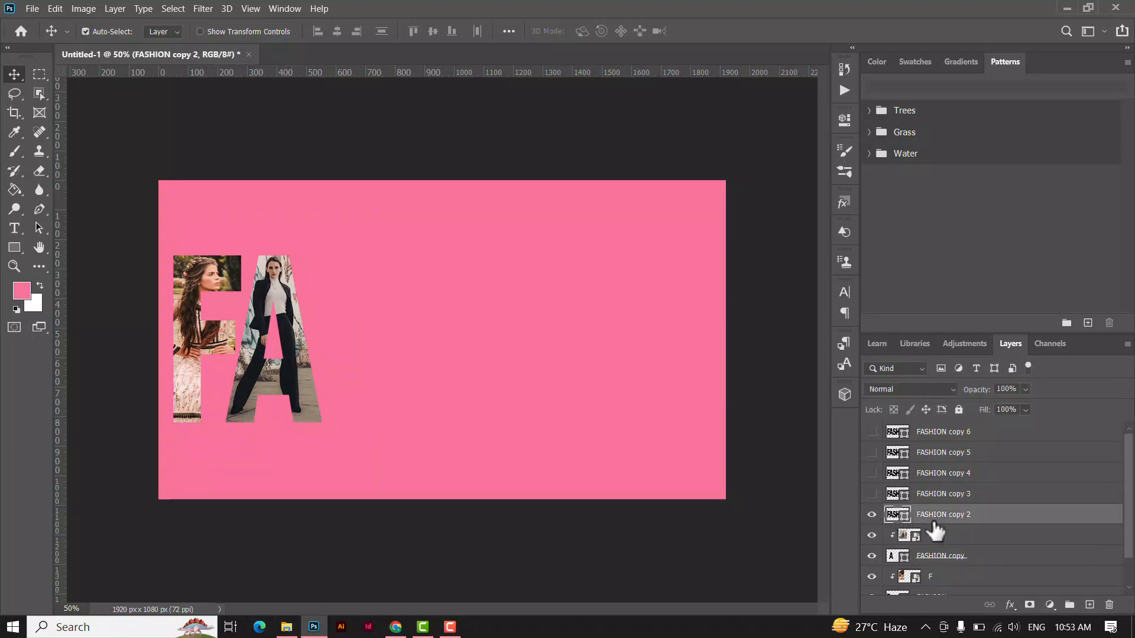
pyautogui.click(39, 228)
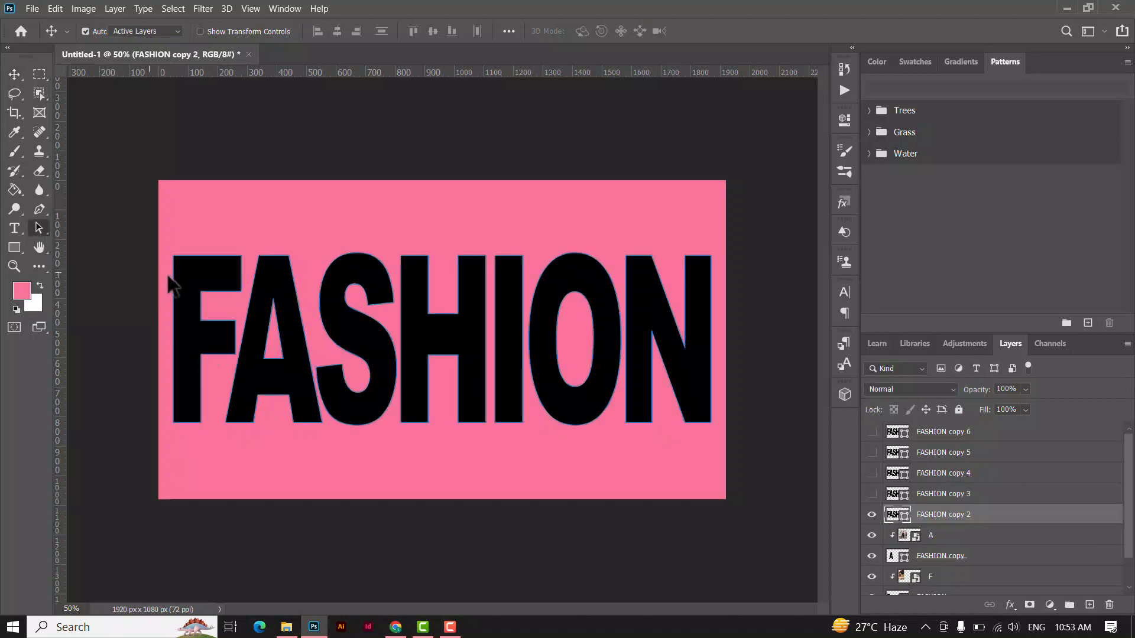
pyautogui.click(182, 286)
pyautogui.click(287, 293)
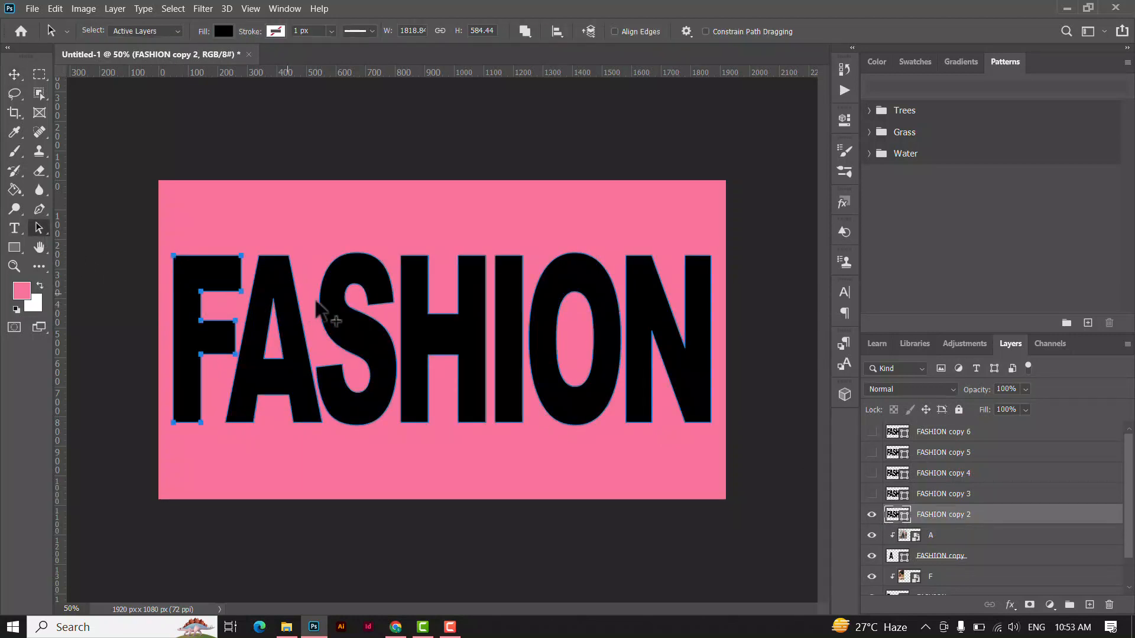
pyautogui.click(412, 298)
pyautogui.click(501, 313)
pyautogui.keyDown('shift'); pyautogui.click(366, 353); pyautogui.keyUp('shift')
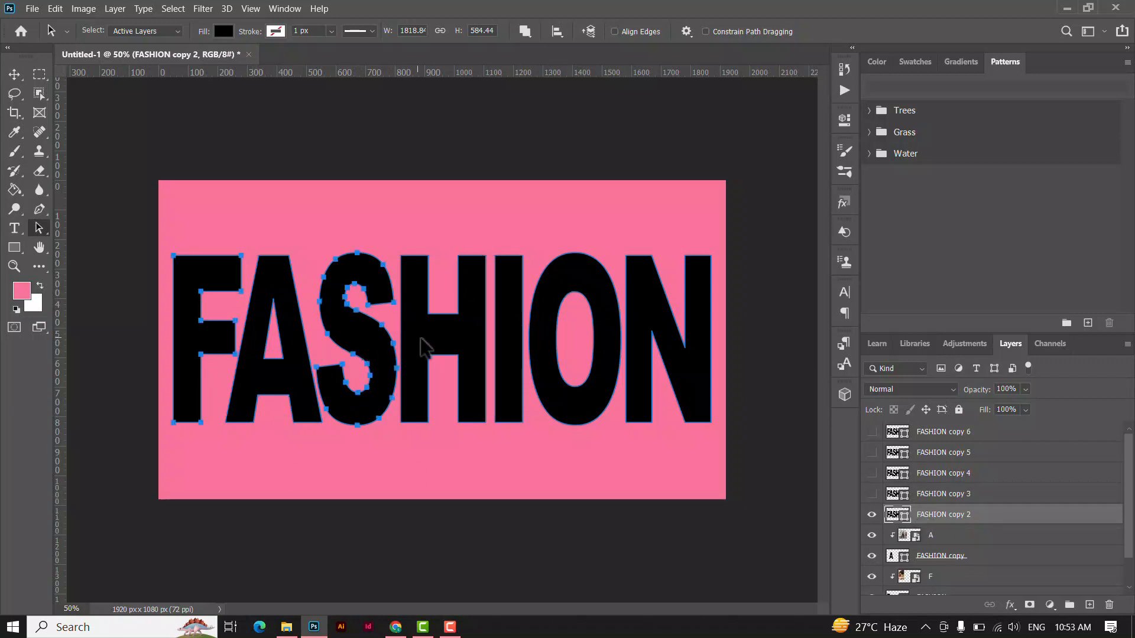
pyautogui.click(296, 438)
# Delete every letter except the S from the FASHION copy 2 layer.
pyautogui.click(212, 344)
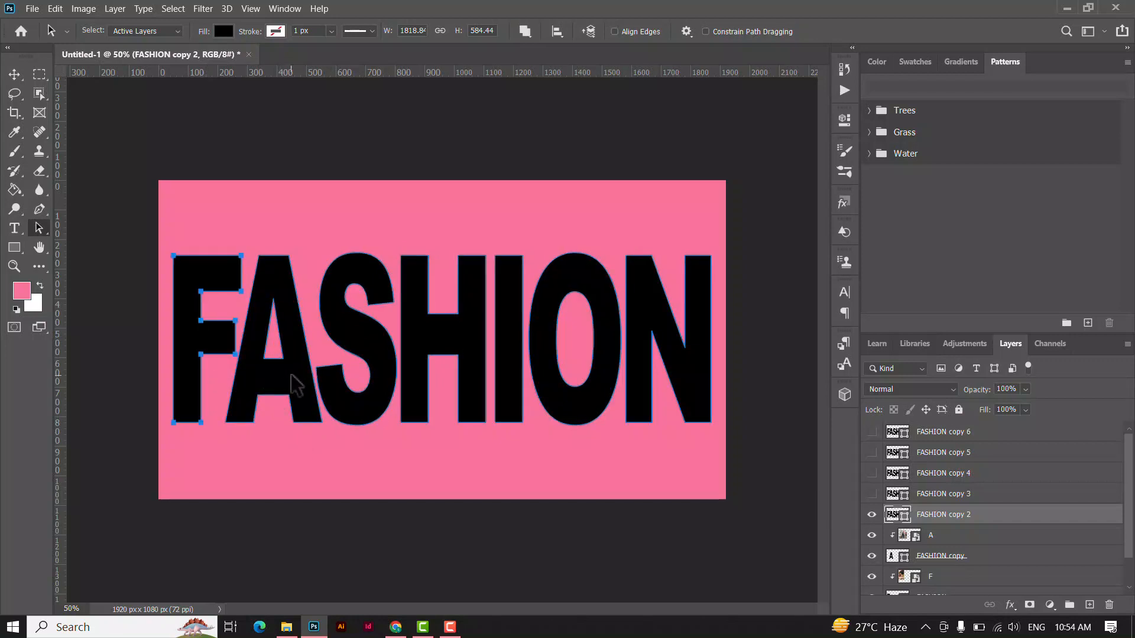
pyautogui.keyDown('shift'); pyautogui.click(419, 338); pyautogui.keyUp('shift')
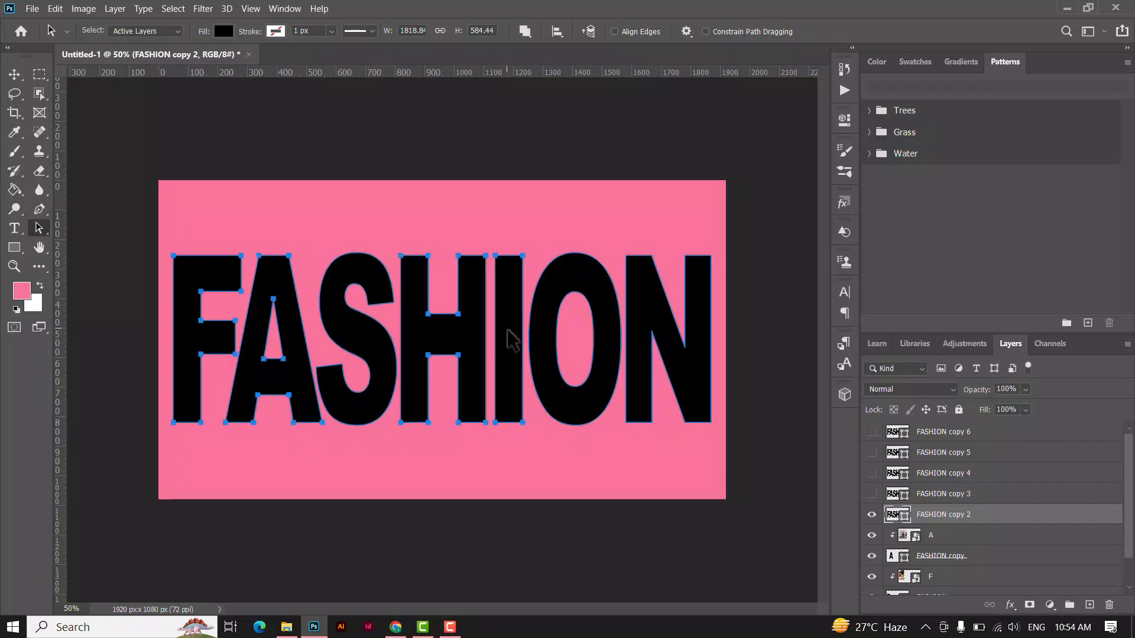
pyautogui.keyDown('shift'); pyautogui.click(557, 301); pyautogui.keyUp('shift')
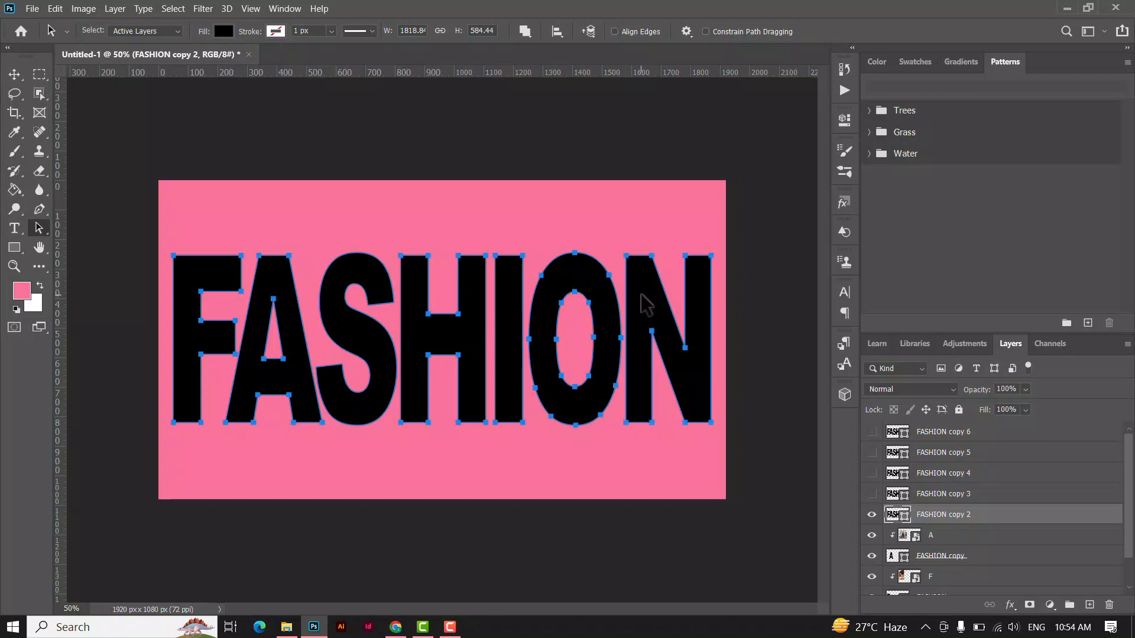
pyautogui.press('Delete')
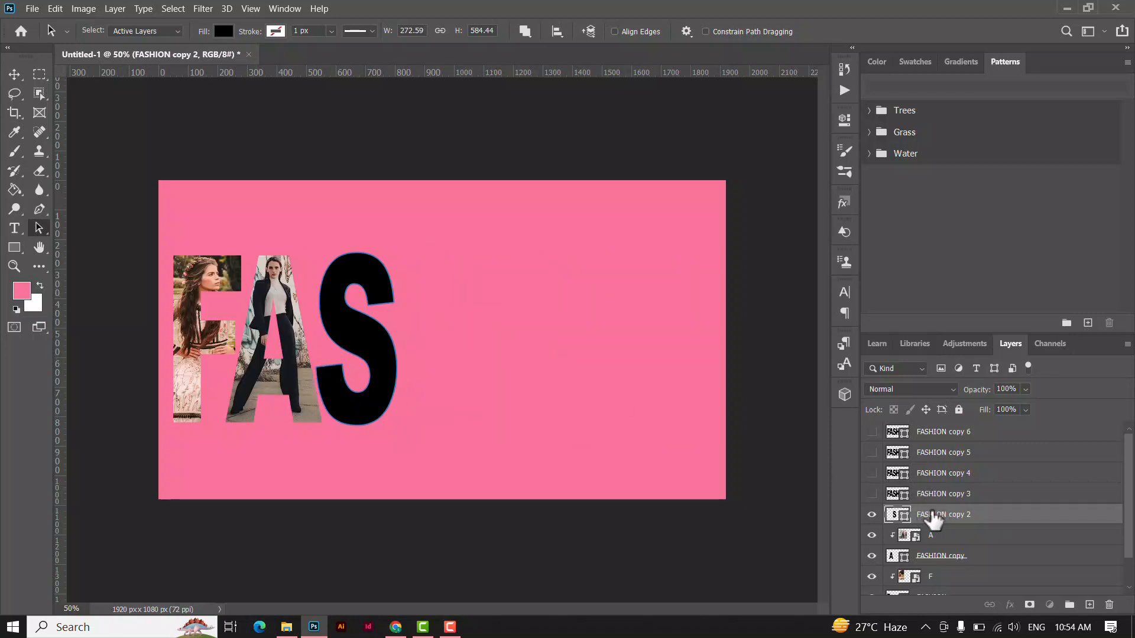
# Place the image S from the text clip folder over the letter S and clip it to the FASHION copy 2 layer.
pyautogui.click(286, 626)
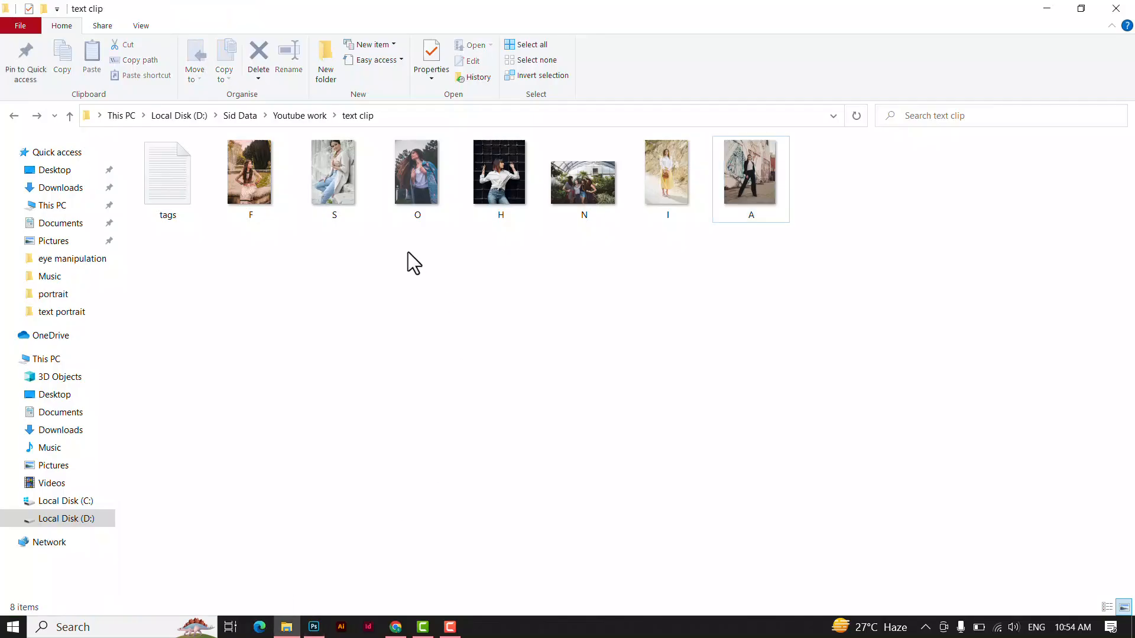
pyautogui.moveTo(338, 220); pyautogui.dragTo(375, 400)
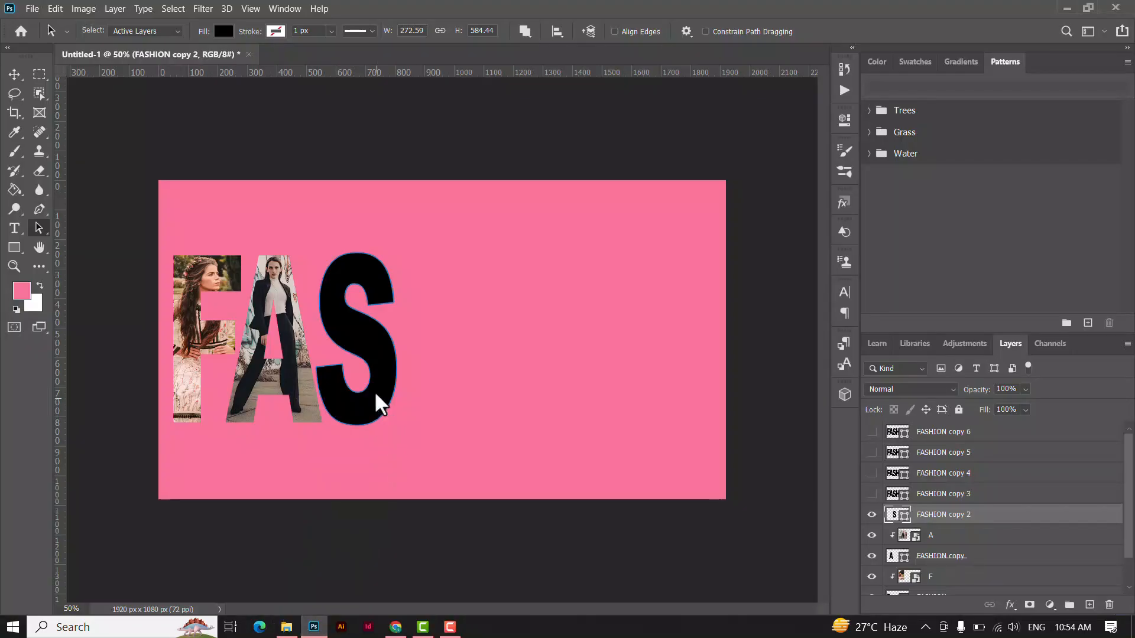
pyautogui.moveTo(471, 340); pyautogui.dragTo(385, 349)
pyautogui.click(708, 30)
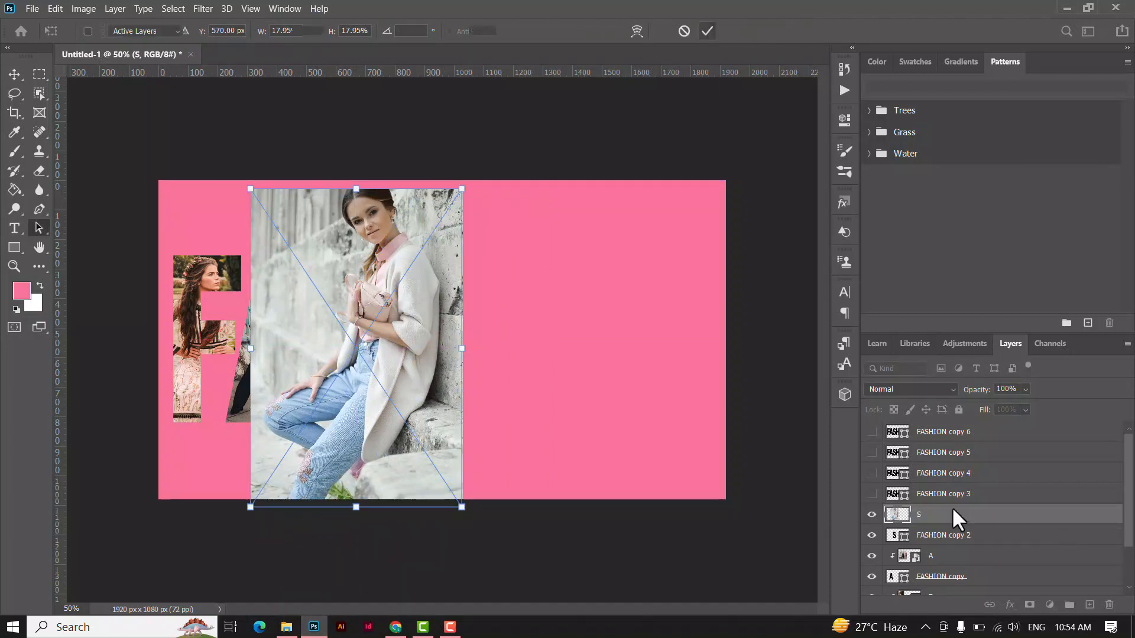
pyautogui.rightClick(1001, 526)
pyautogui.click(858, 319)
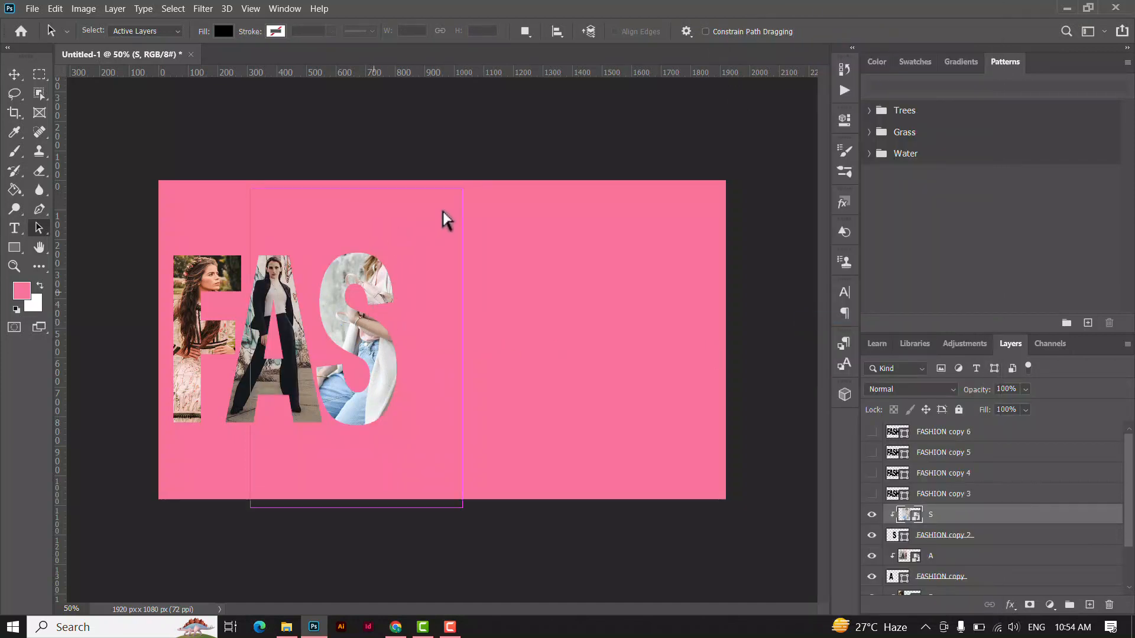
# Scale the S photo to about 12.70% and position it so the woman's face fills the letter's upper curve.
pyautogui.hotkey('ctrl', 't')
pyautogui.moveTo(462, 188); pyautogui.dragTo(426, 244)
pyautogui.moveTo(395, 322); pyautogui.dragTo(403, 330)
pyautogui.moveTo(433, 255)
pyautogui.mouseDown()
pyautogui.moveTo(426, 262)
pyautogui.moveTo(432, 254)
pyautogui.mouseUp()
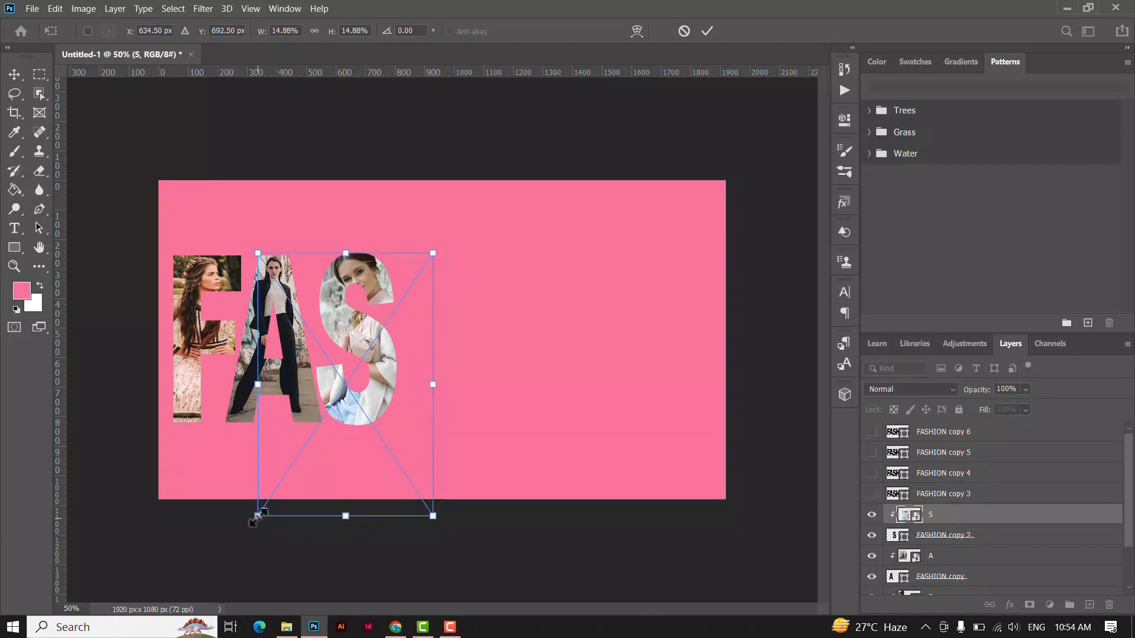
pyautogui.moveTo(258, 515); pyautogui.dragTo(282, 472)
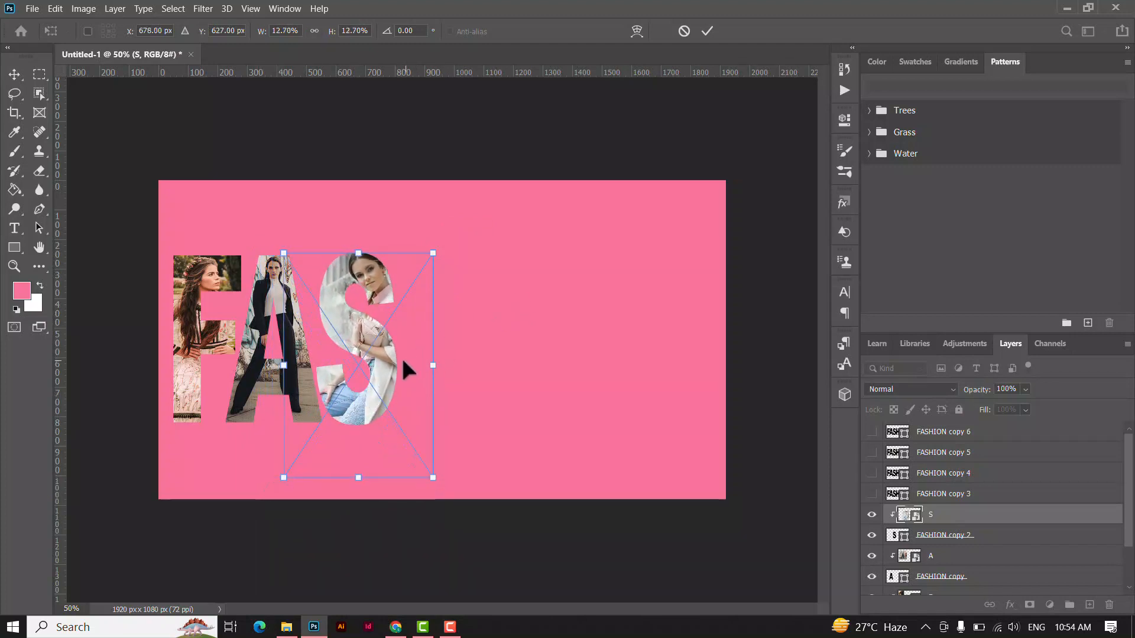
pyautogui.moveTo(404, 362); pyautogui.dragTo(392, 363)
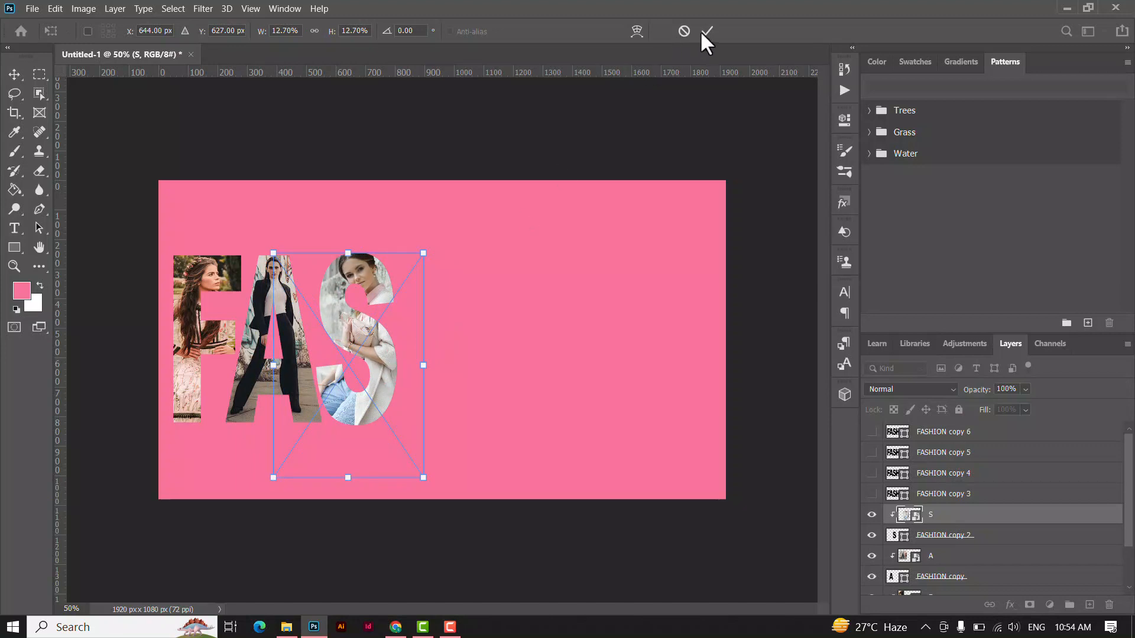
pyautogui.press('Return')
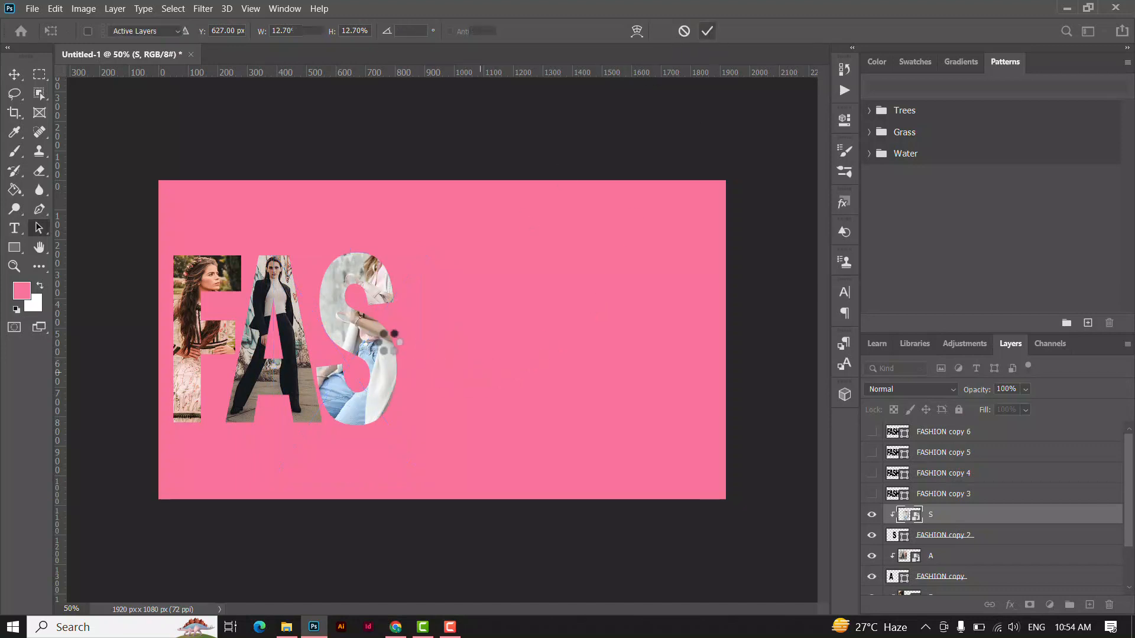
# Show the FASHION copy 3 layer and delete every letter except the H from it.
pyautogui.click(949, 495)
pyautogui.click(872, 495)
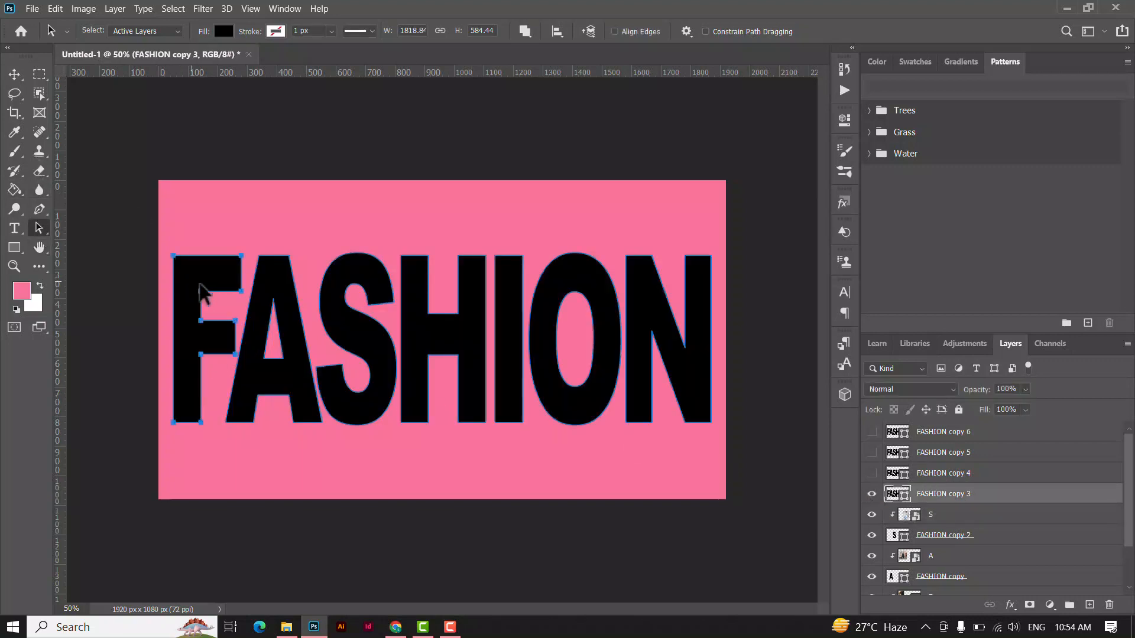
pyautogui.keyDown('shift'); pyautogui.click(269, 286); pyautogui.keyUp('shift')
pyautogui.keyDown('shift'); pyautogui.click(357, 278); pyautogui.keyUp('shift')
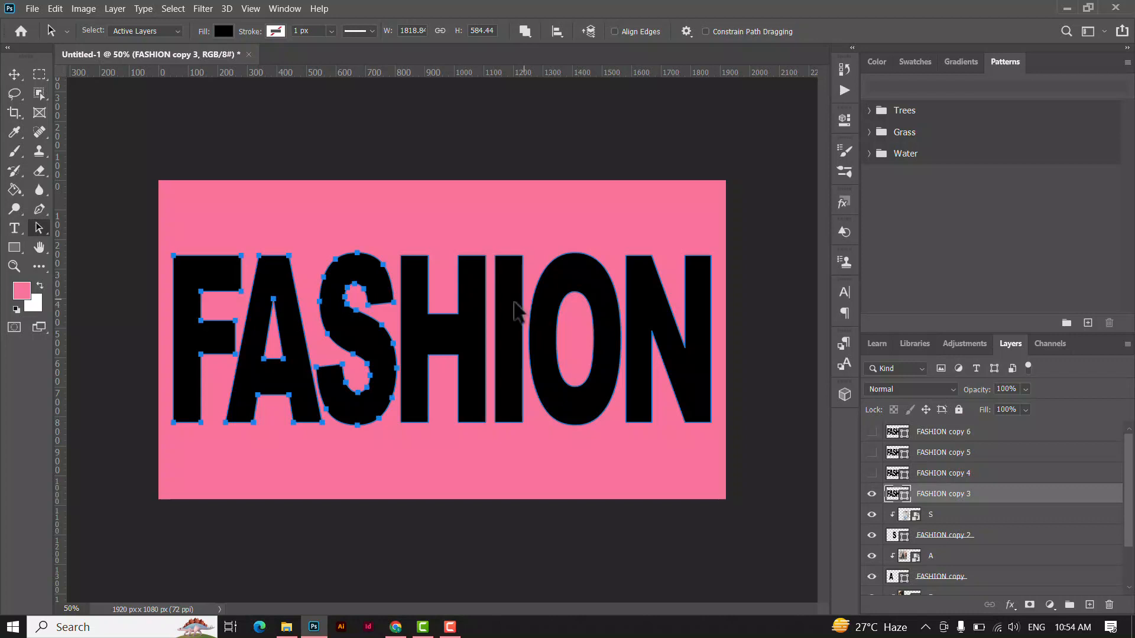
pyautogui.keyDown('shift'); pyautogui.click(598, 298); pyautogui.keyUp('shift')
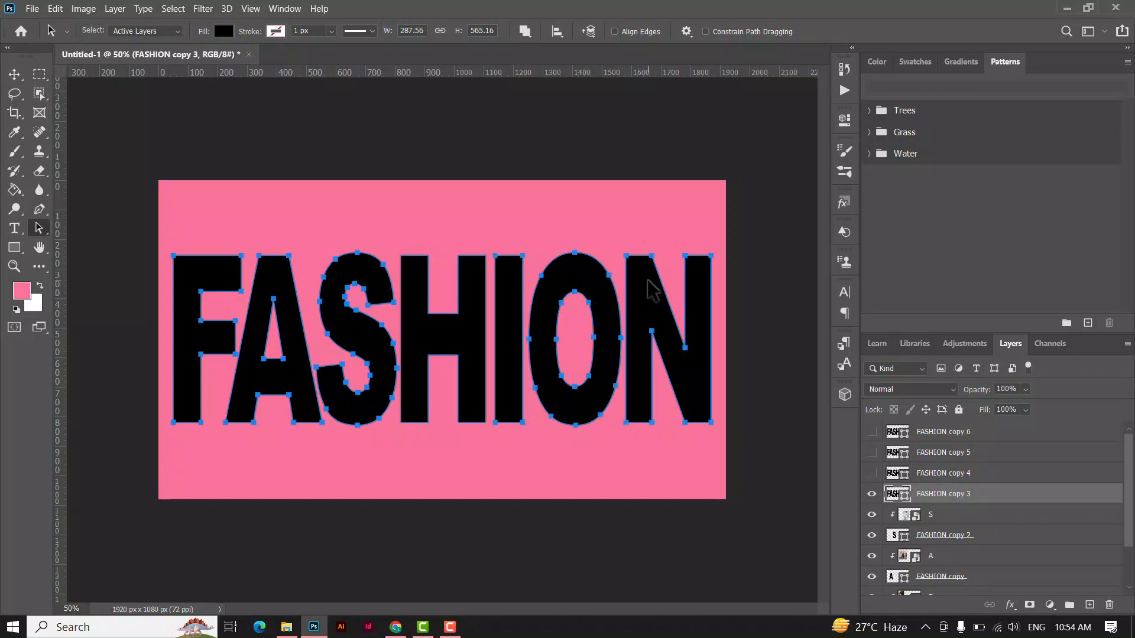
pyautogui.press('Delete')
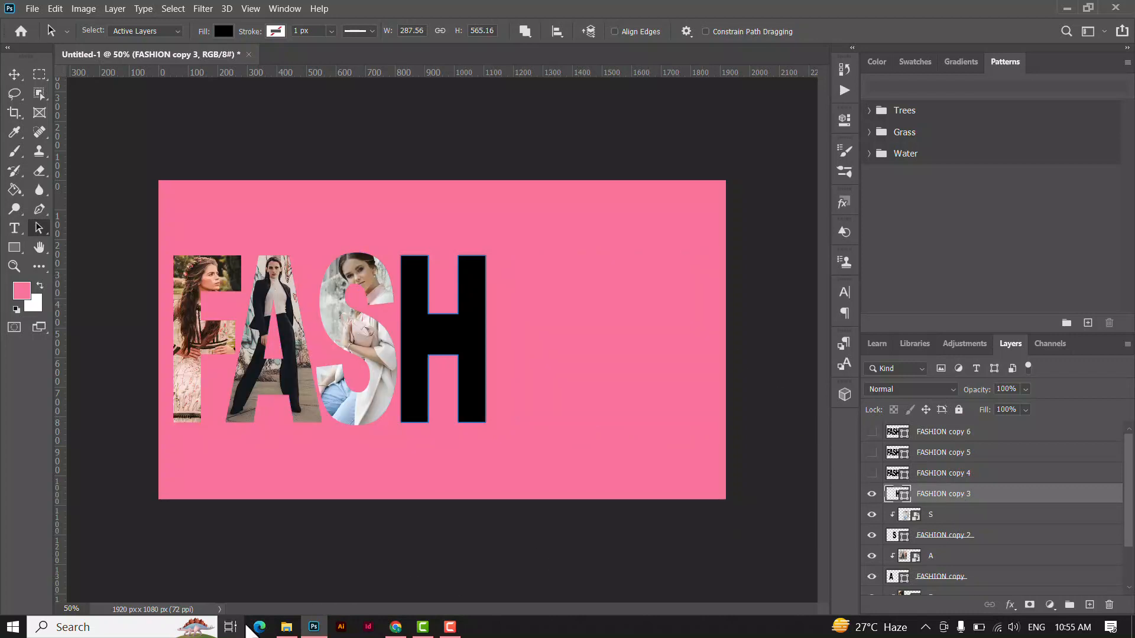
# Place the image H from the text clip folder and clip it to the FASHION copy 3 layer.
pyautogui.click(286, 626)
pyautogui.click(553, 375)
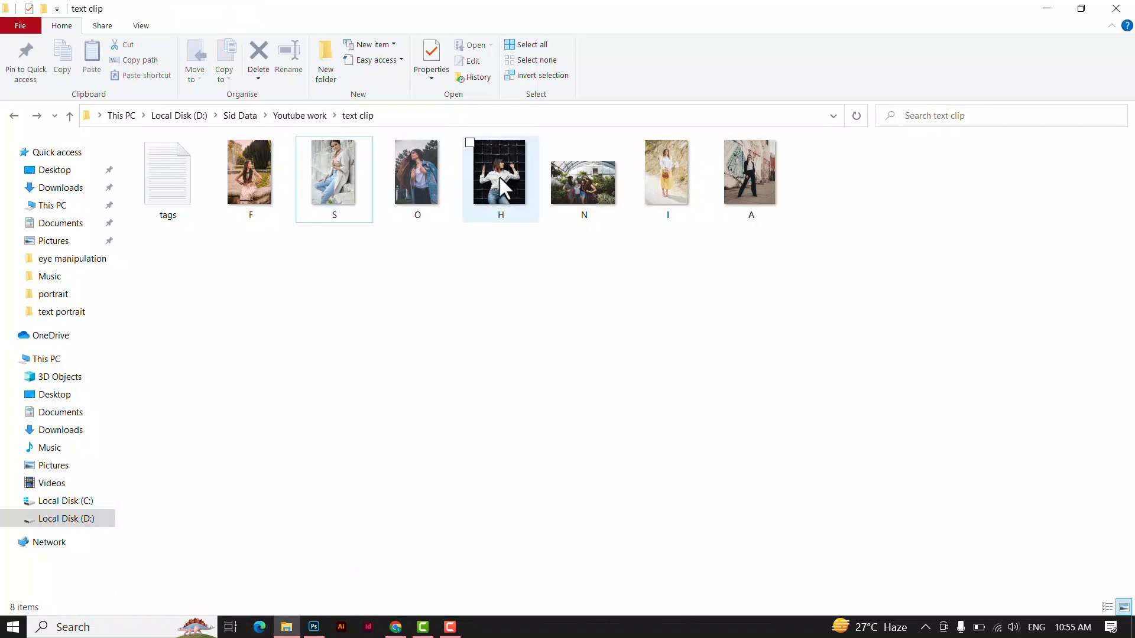
pyautogui.moveTo(501, 188); pyautogui.dragTo(455, 393)
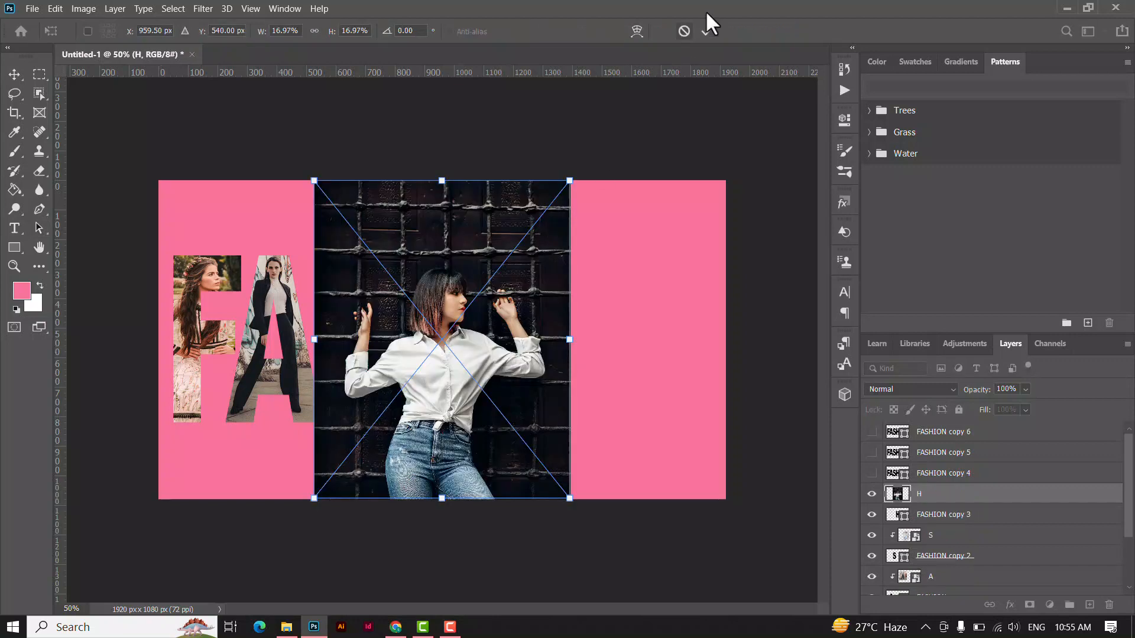
pyautogui.click(707, 30)
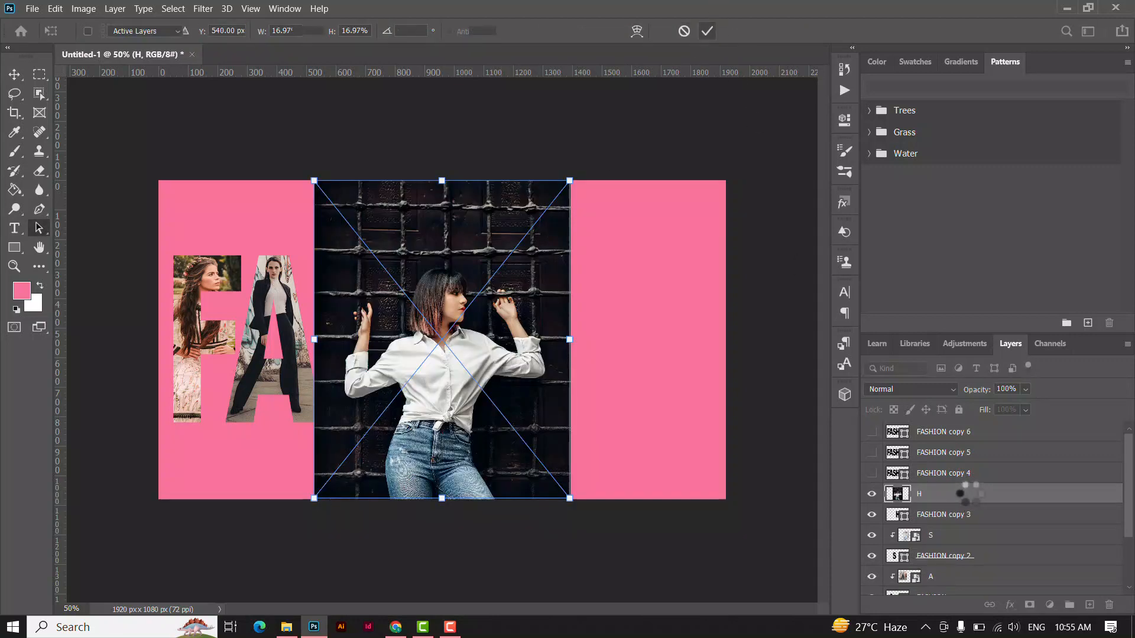
pyautogui.rightClick(968, 502)
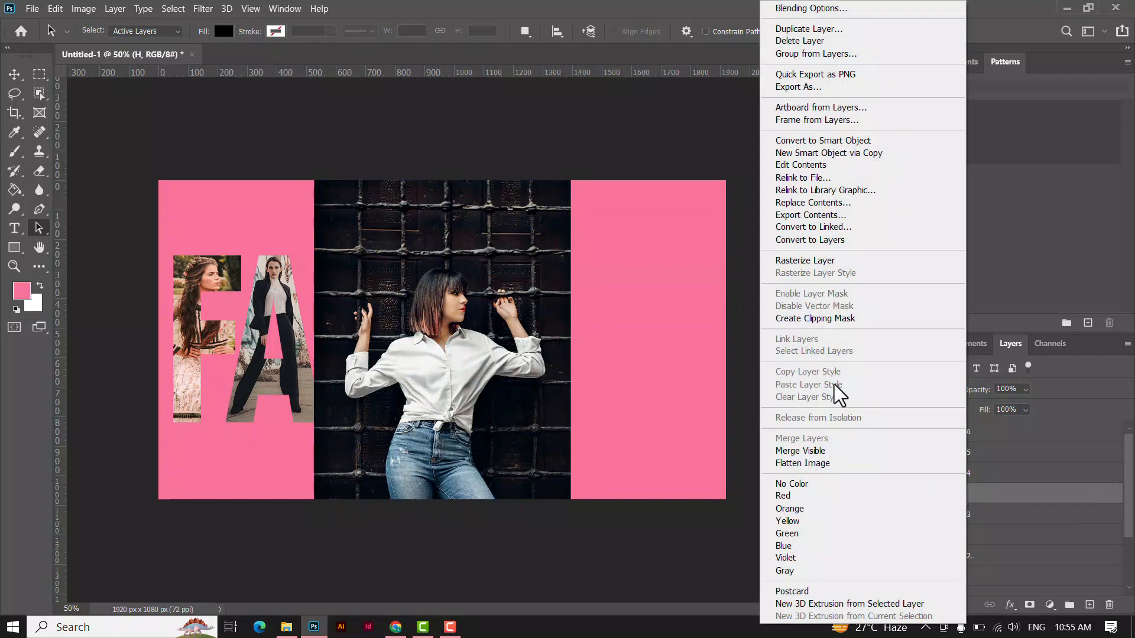
pyautogui.click(851, 320)
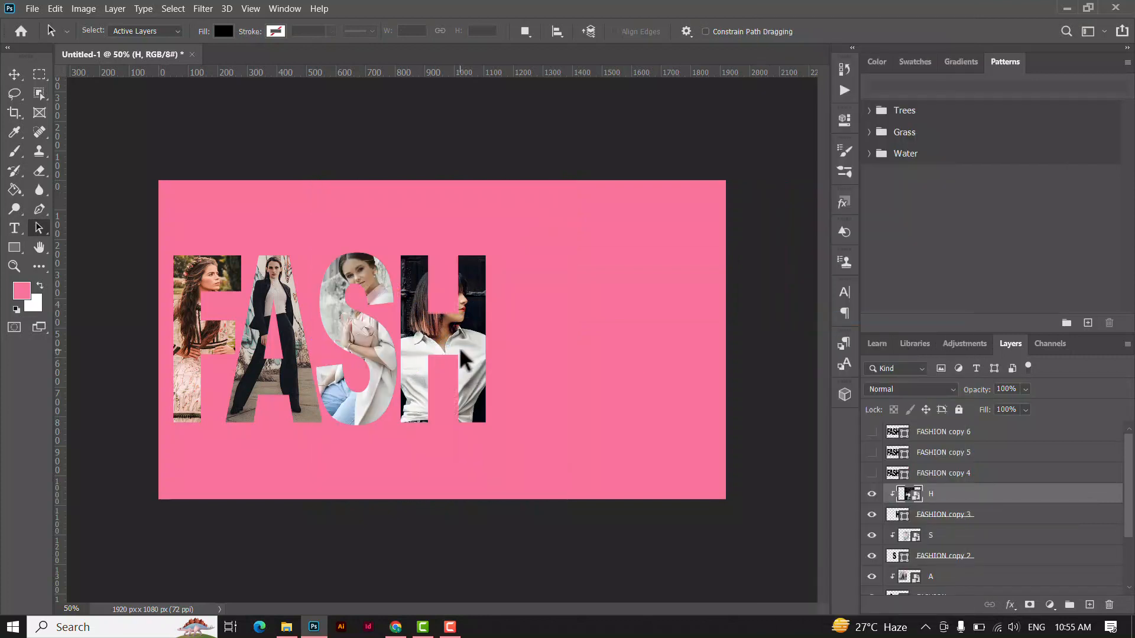
# Scale the H photo to about 8.16% wide and 8.88% high, positioned so the woman with raised arms fits inside the letter H.
pyautogui.hotkey('ctrl', 't')
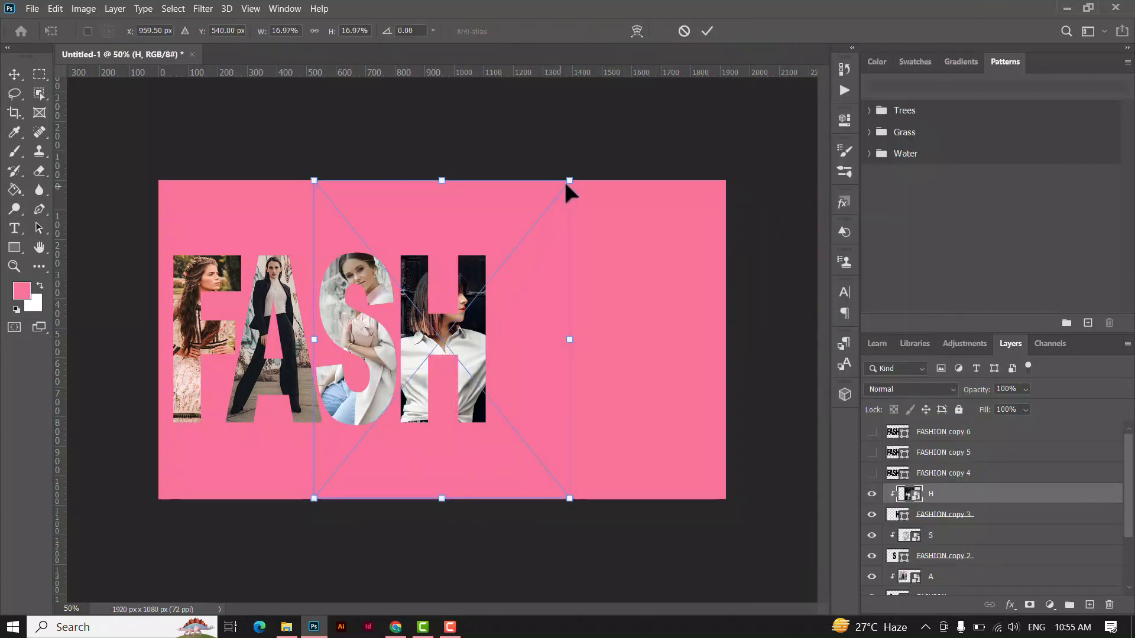
pyautogui.moveTo(566, 184); pyautogui.dragTo(512, 251)
pyautogui.moveTo(455, 367); pyautogui.dragTo(483, 329)
pyautogui.moveTo(342, 214); pyautogui.dragTo(382, 264)
pyautogui.moveTo(494, 321); pyautogui.dragTo(477, 292)
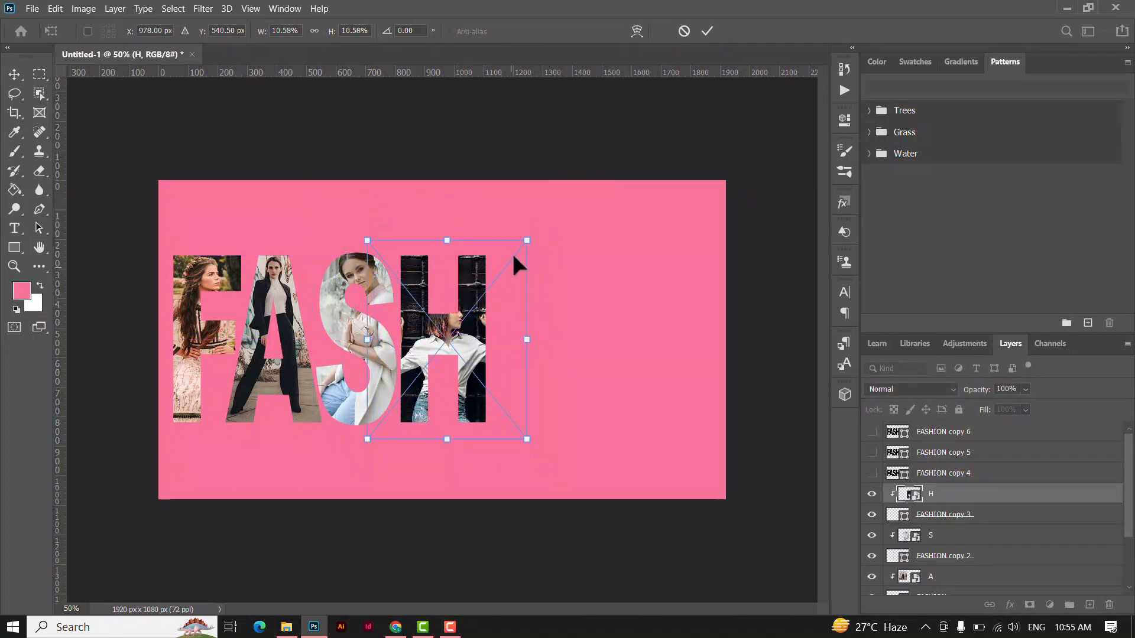
pyautogui.moveTo(524, 239); pyautogui.dragTo(497, 281)
pyautogui.moveTo(373, 249); pyautogui.dragTo(386, 253)
pyautogui.moveTo(462, 301); pyautogui.dragTo(458, 294)
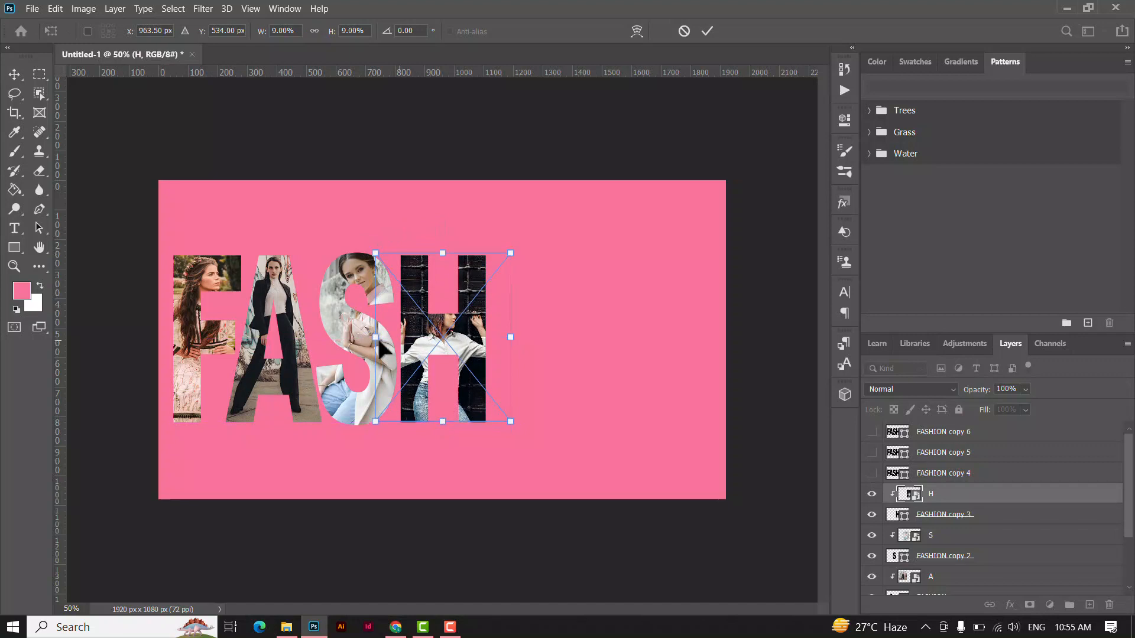
pyautogui.moveTo(379, 338); pyautogui.dragTo(384, 338)
pyautogui.moveTo(511, 341); pyautogui.dragTo(509, 305)
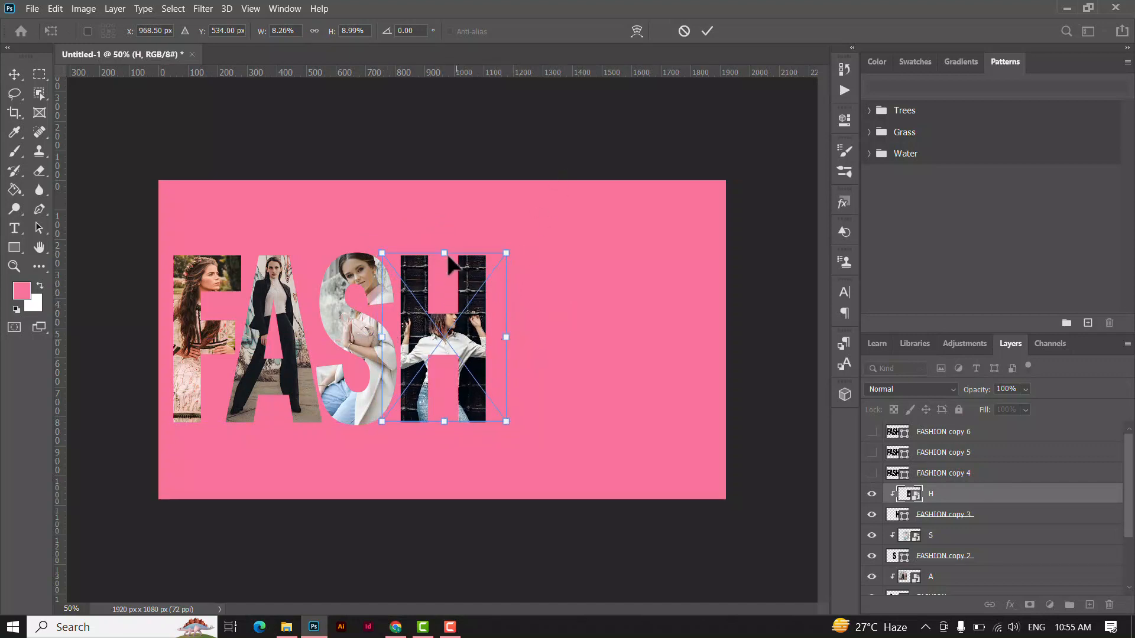
pyautogui.moveTo(443, 250); pyautogui.dragTo(444, 256)
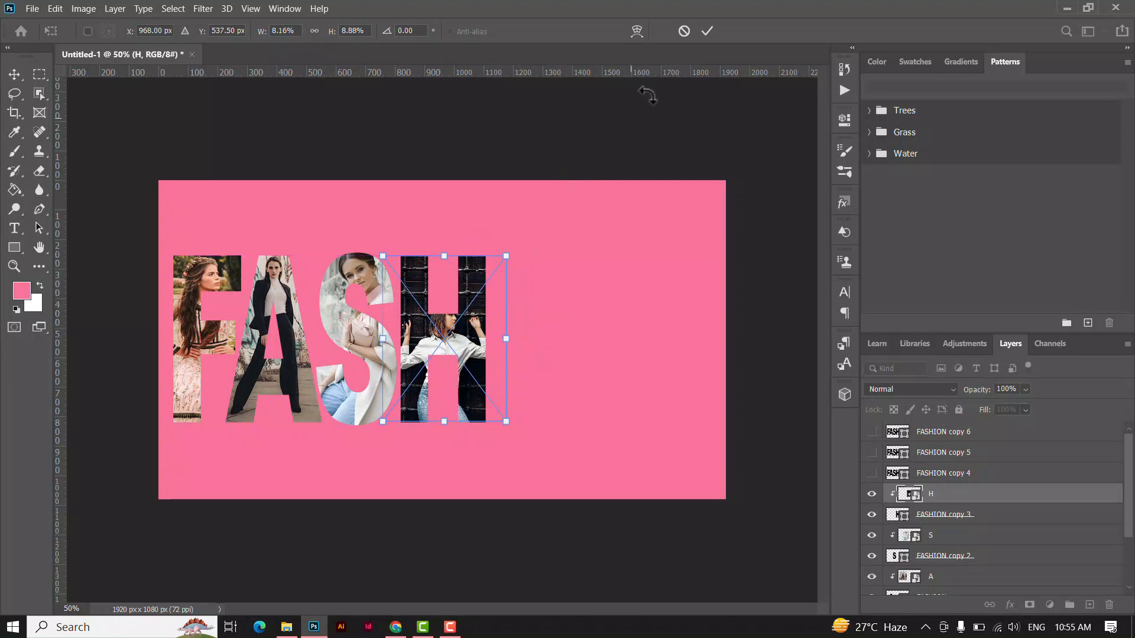
pyautogui.click(706, 32)
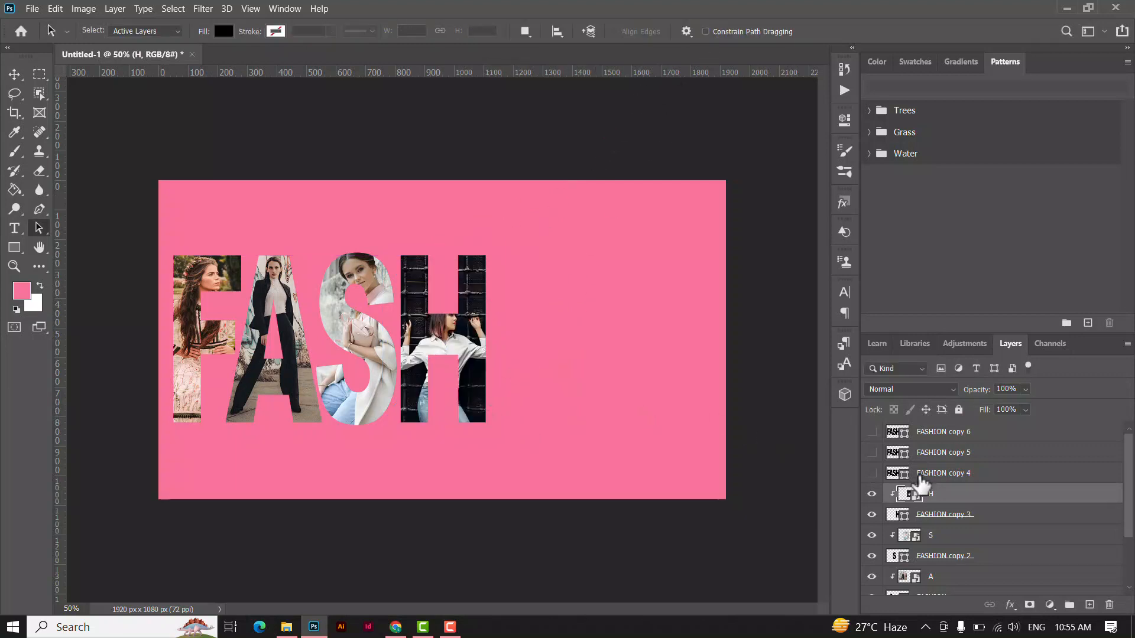
# Show the FASHION copy 4 layer and delete every letter except the I from it.
pyautogui.click(944, 474)
pyautogui.click(871, 473)
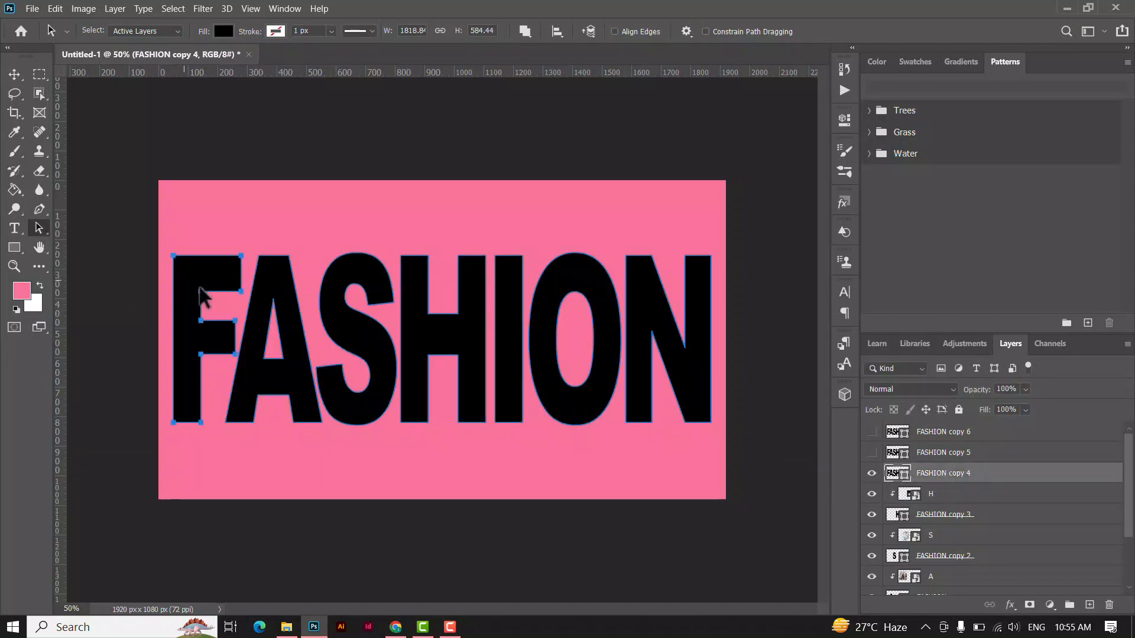
pyautogui.keyDown('shift'); pyautogui.click(340, 304); pyautogui.keyUp('shift')
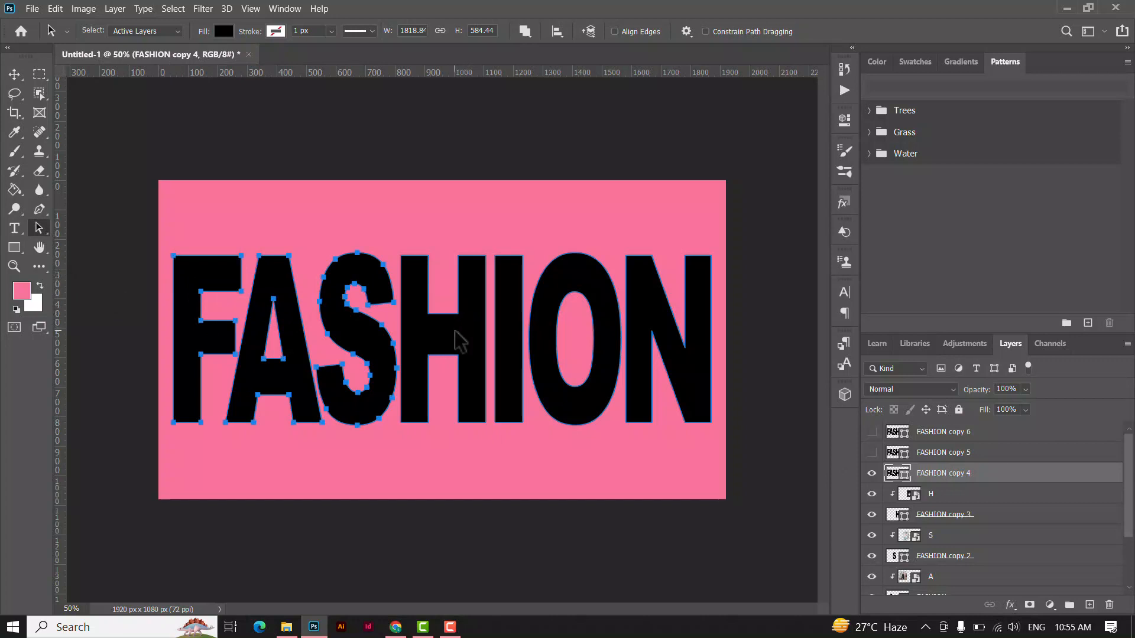
pyautogui.keyDown('shift'); pyautogui.click(587, 290); pyautogui.keyUp('shift')
pyautogui.keyDown('shift'); pyautogui.click(635, 299); pyautogui.keyUp('shift')
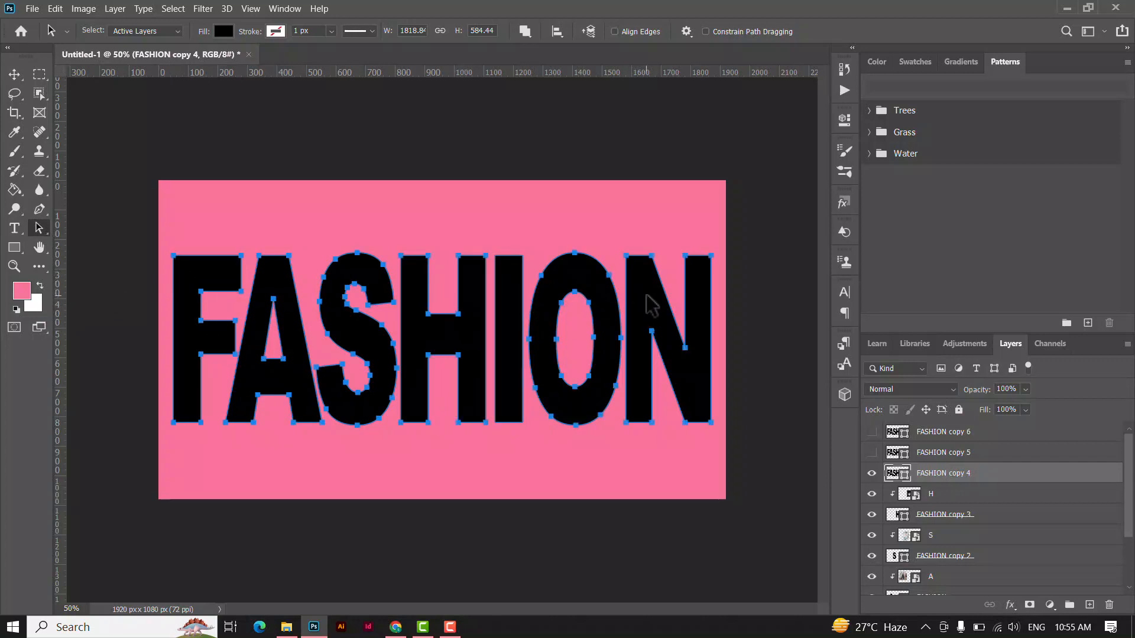
pyautogui.press('Delete')
# Place the image I from the text clip folder and clip it to the FASHION copy 4 layer.
pyautogui.click(14, 75)
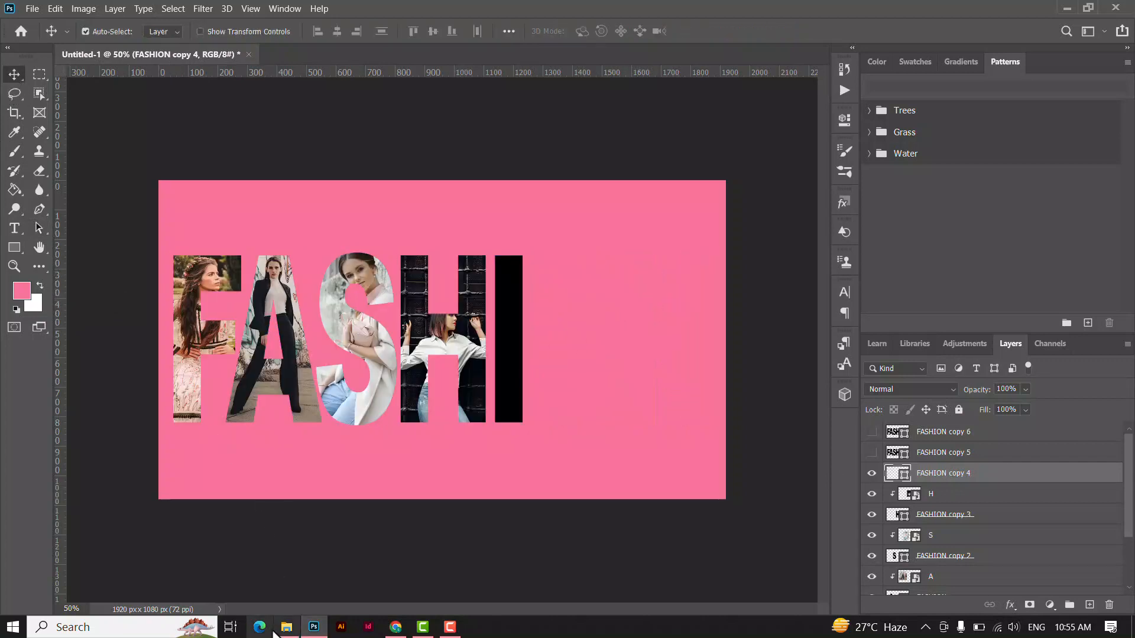
pyautogui.click(276, 629)
pyautogui.click(669, 192)
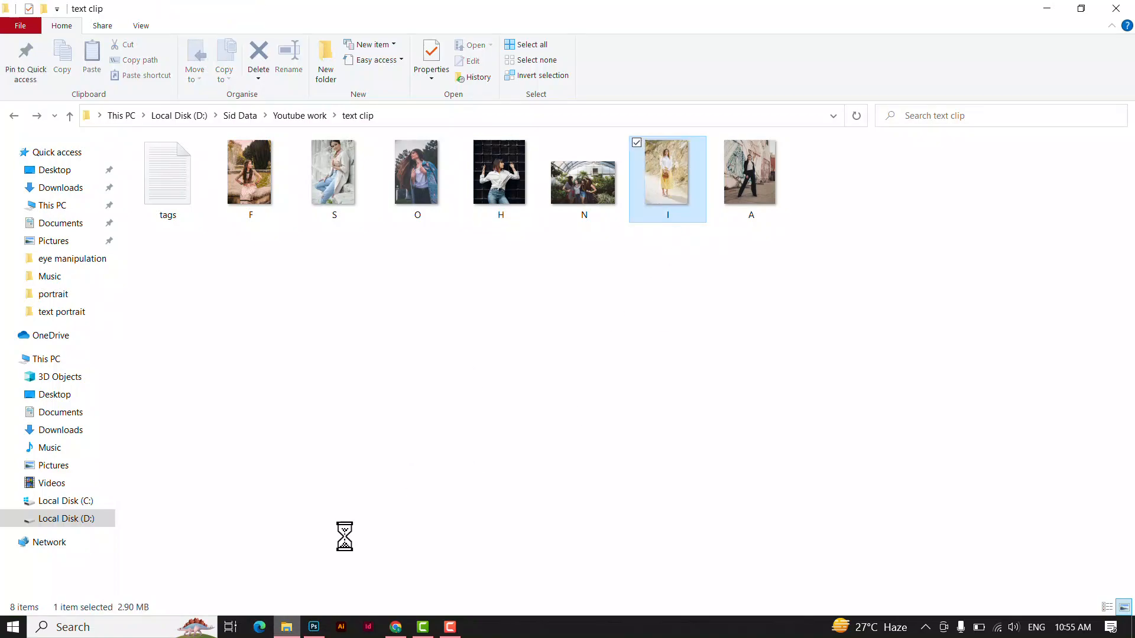
pyautogui.moveTo(344, 536); pyautogui.dragTo(504, 375)
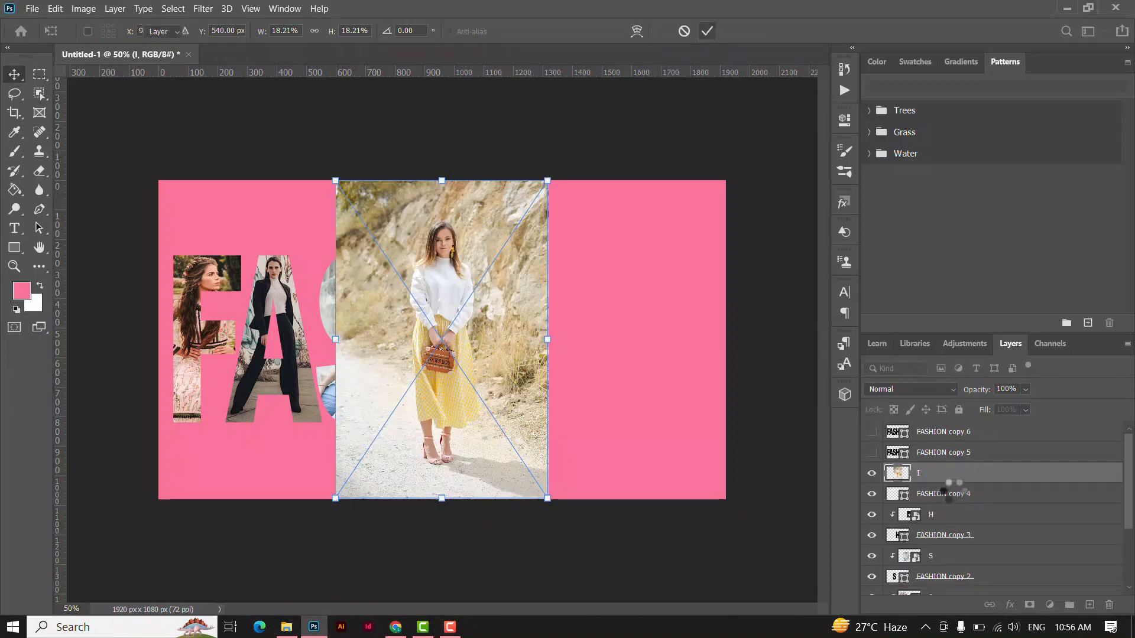
pyautogui.click(708, 31)
pyautogui.rightClick(953, 472)
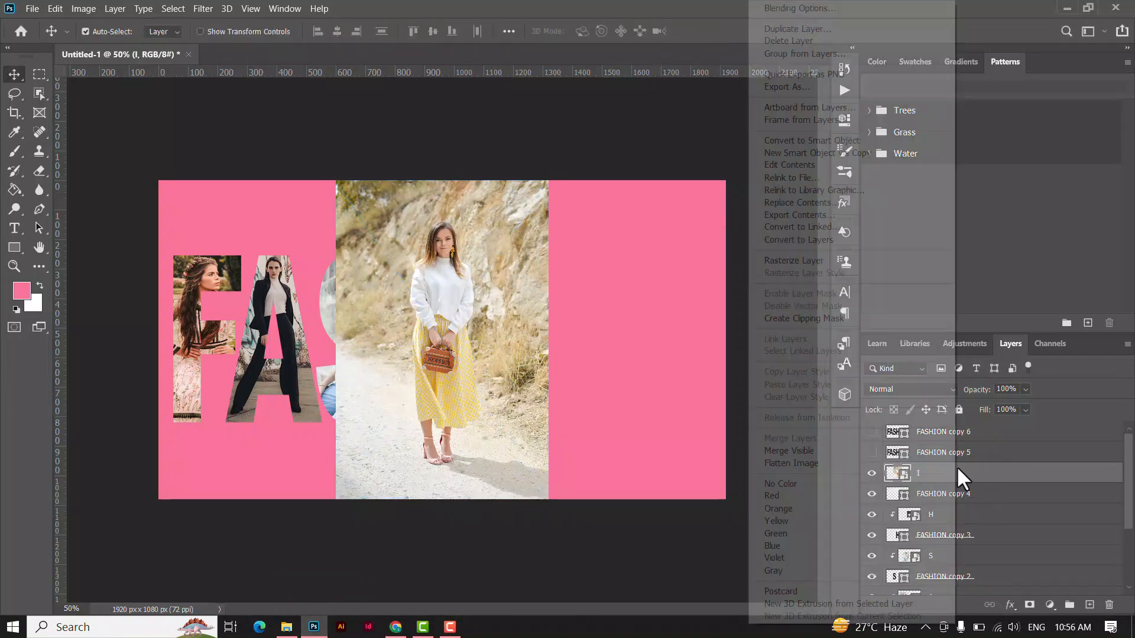
pyautogui.click(826, 319)
# Move the I photo over the letter I and scale it to about 11.41% so the standing woman fits inside the letter.
pyautogui.moveTo(490, 368); pyautogui.dragTo(563, 390)
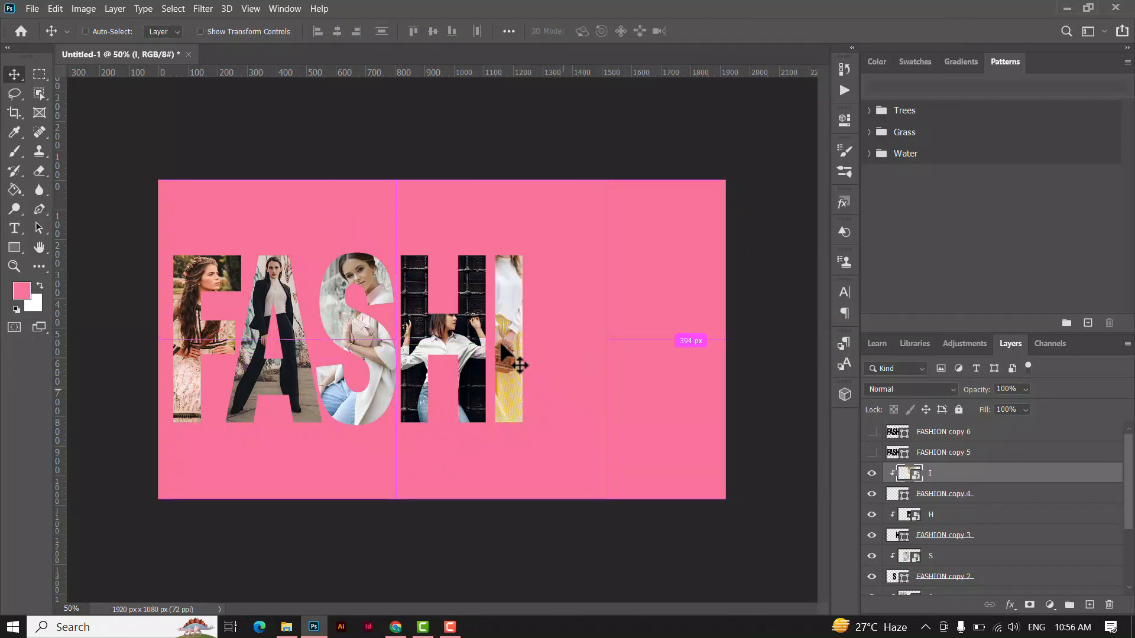
pyautogui.hotkey('ctrl', 't')
pyautogui.moveTo(610, 176); pyautogui.dragTo(560, 252)
pyautogui.moveTo(510, 331); pyautogui.dragTo(535, 330)
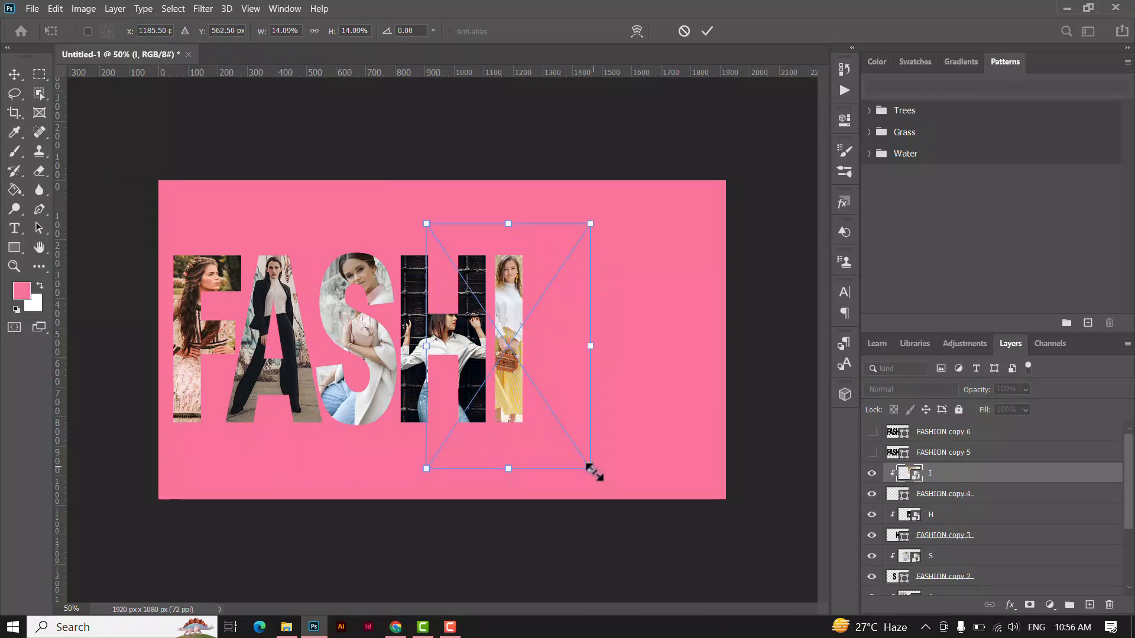
pyautogui.moveTo(590, 469); pyautogui.dragTo(571, 443)
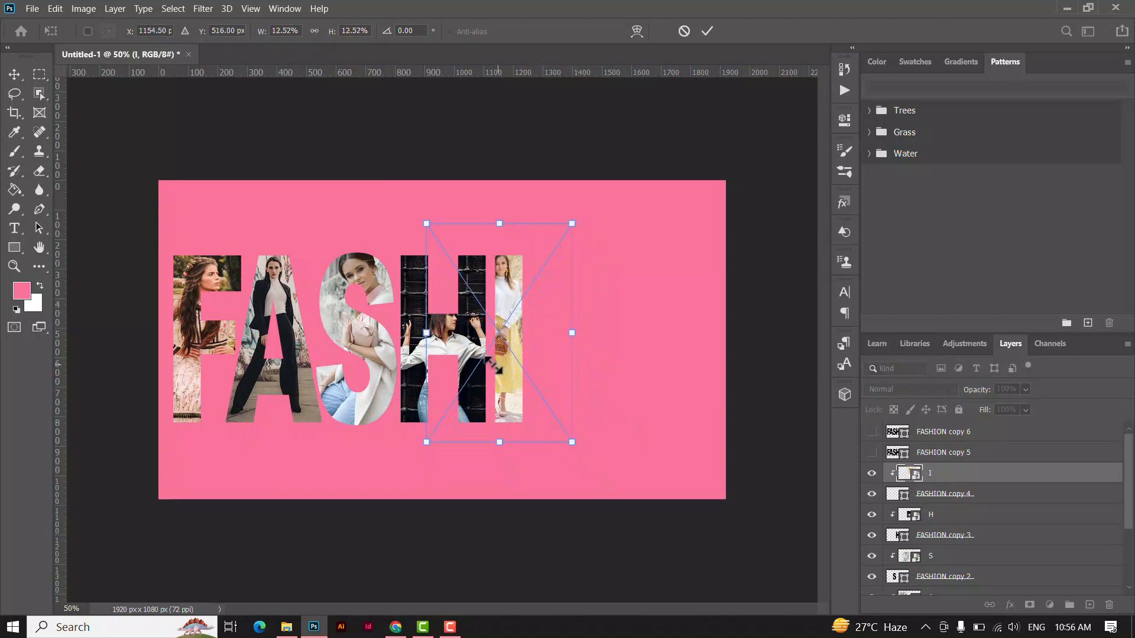
pyautogui.moveTo(496, 368); pyautogui.dragTo(510, 377)
pyautogui.moveTo(587, 449); pyautogui.dragTo(575, 428)
pyautogui.moveTo(527, 363); pyautogui.dragTo(528, 374)
pyautogui.click(706, 30)
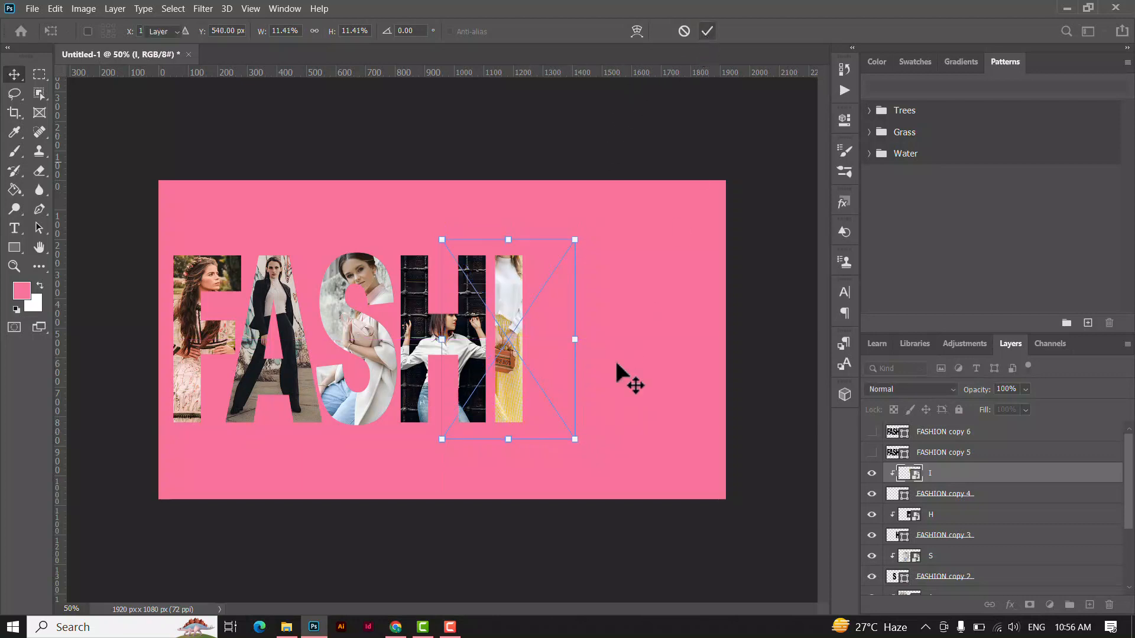
pyautogui.press('Return')
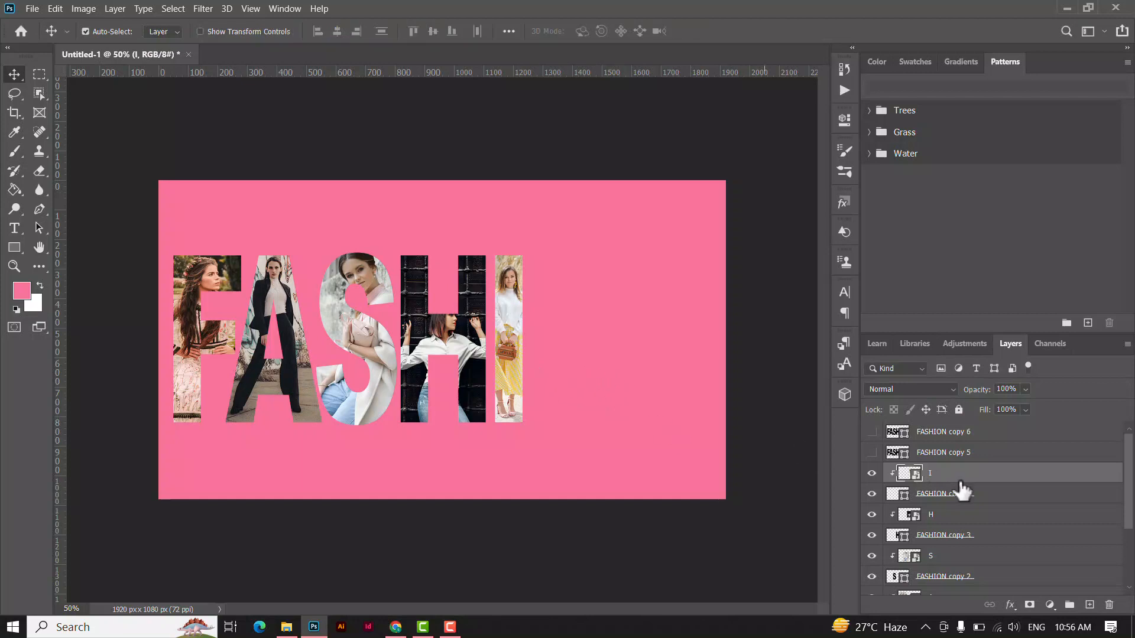
# Show the FASHION copy 5 layer and delete every letter except the O from it.
pyautogui.click(967, 455)
pyautogui.click(871, 452)
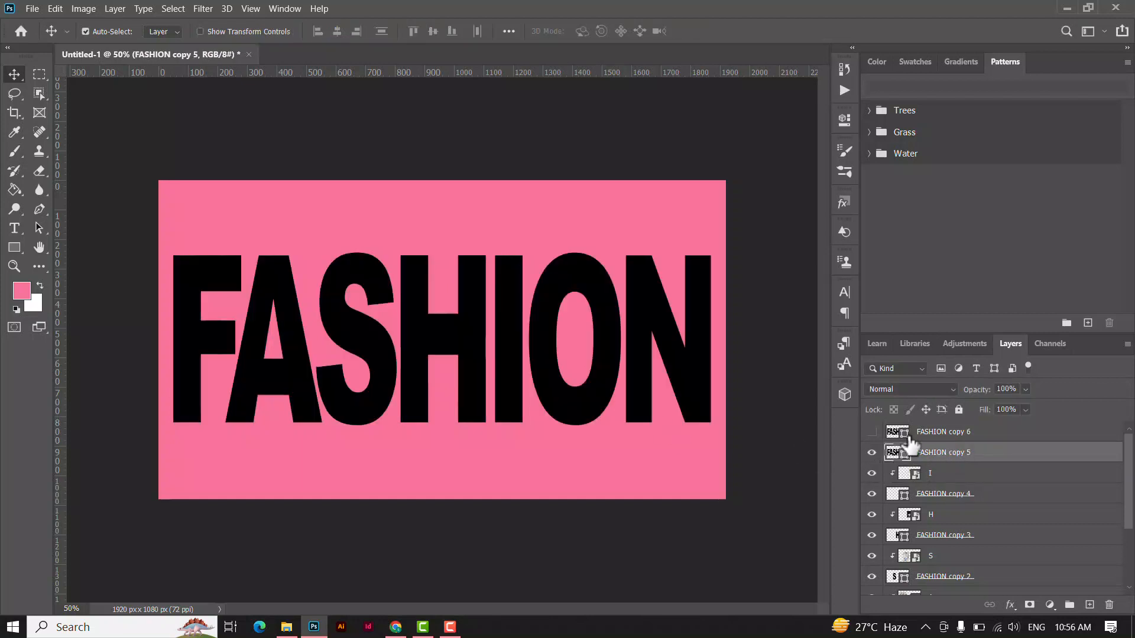
pyautogui.click(39, 228)
pyautogui.click(188, 271)
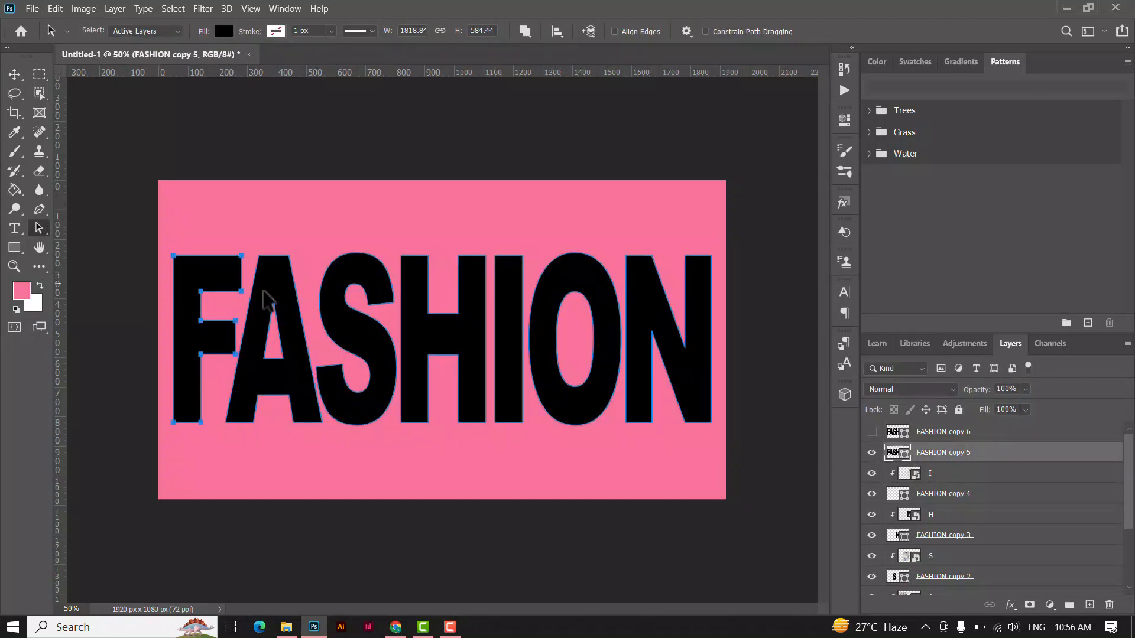
pyautogui.keyDown('shift'); pyautogui.click(285, 300); pyautogui.keyUp('shift')
pyautogui.keyDown('shift'); pyautogui.click(334, 308); pyautogui.keyUp('shift')
pyautogui.keyDown('shift'); pyautogui.click(407, 315); pyautogui.keyUp('shift')
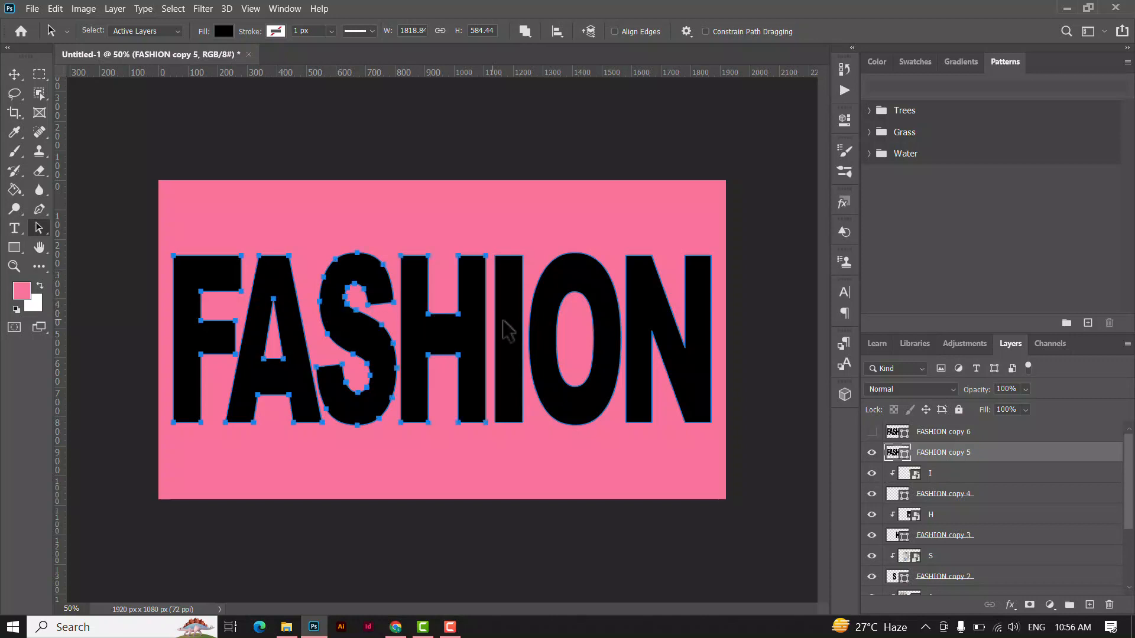
pyautogui.press('Delete')
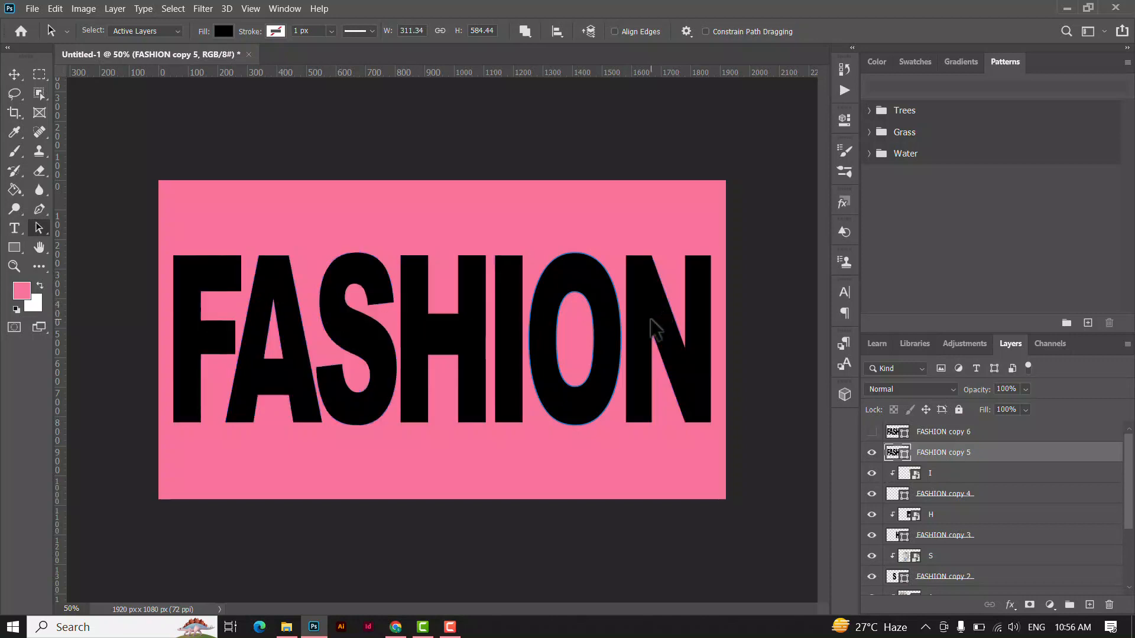
# Place the image O from the text clip folder over the letter O and clip it to the FASHION copy 5 layer.
pyautogui.click(14, 74)
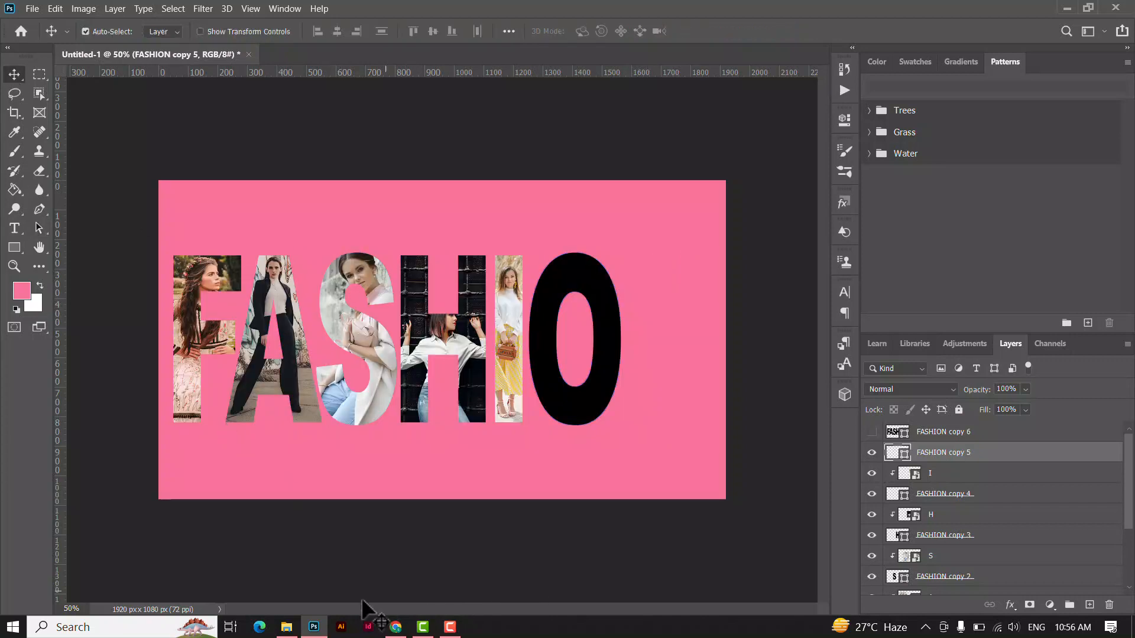
pyautogui.click(286, 627)
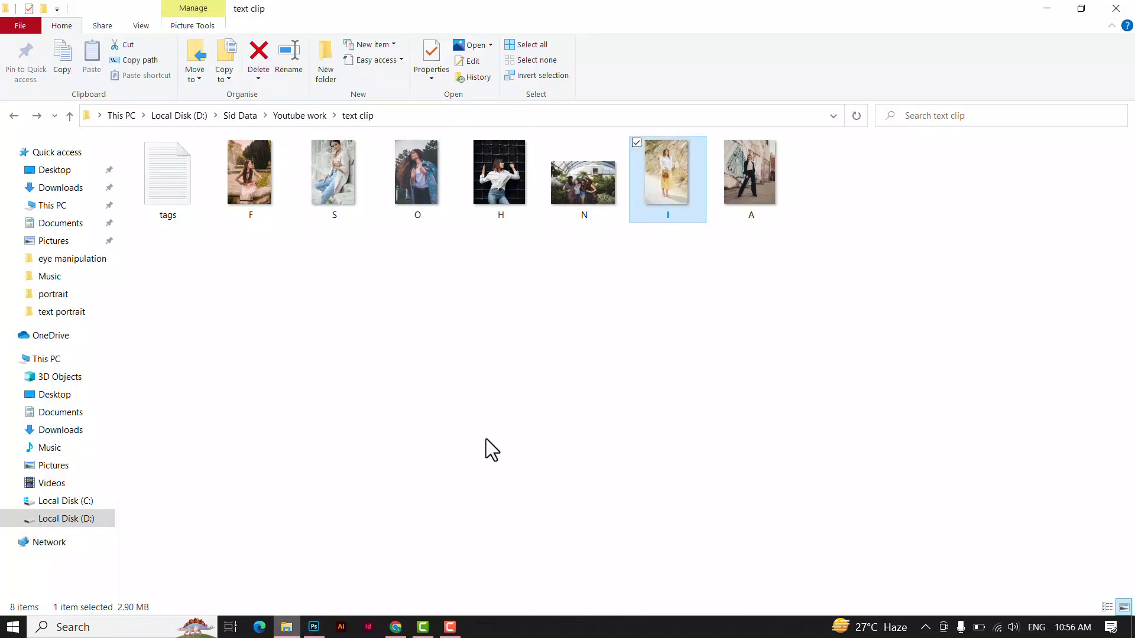
pyautogui.click(439, 205)
pyautogui.moveTo(335, 605); pyautogui.dragTo(582, 365)
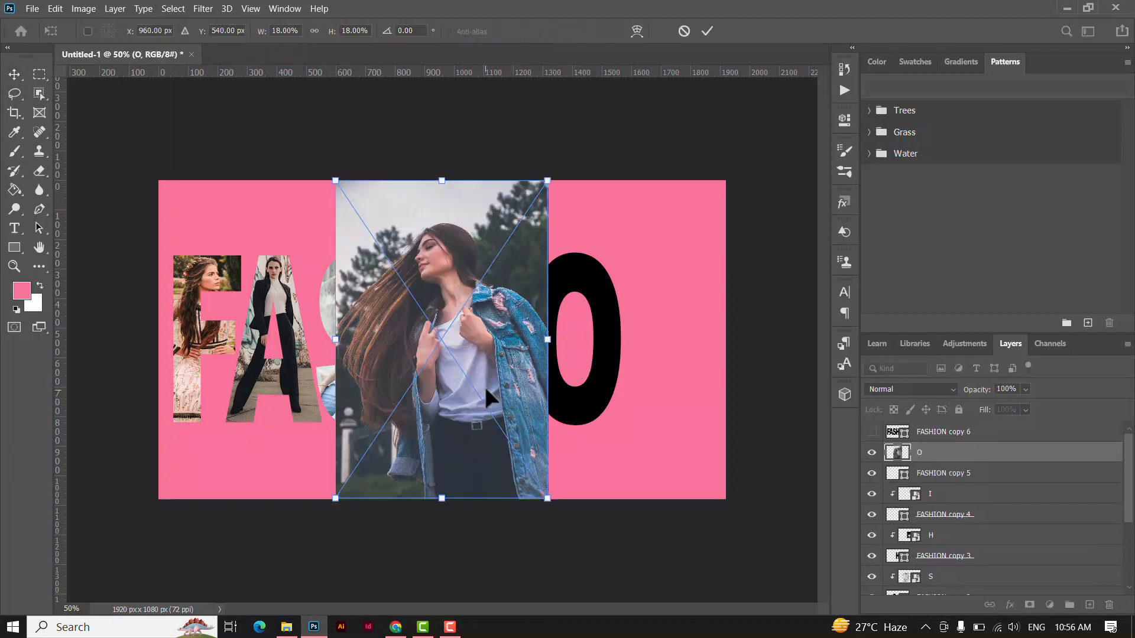
pyautogui.moveTo(486, 390); pyautogui.dragTo(587, 371)
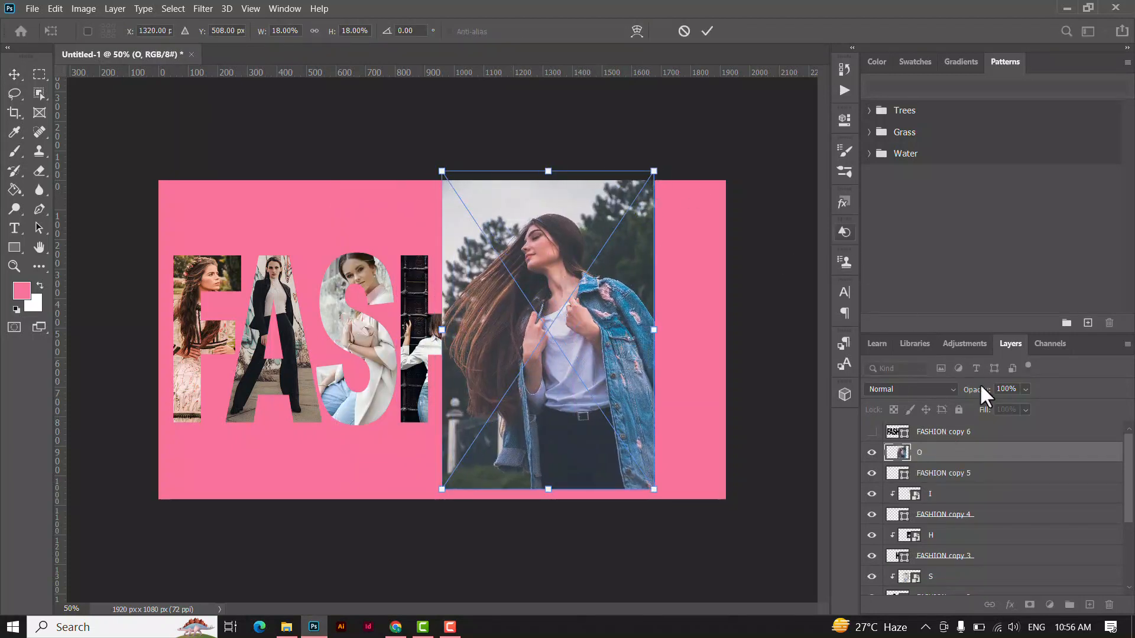
pyautogui.press('Return')
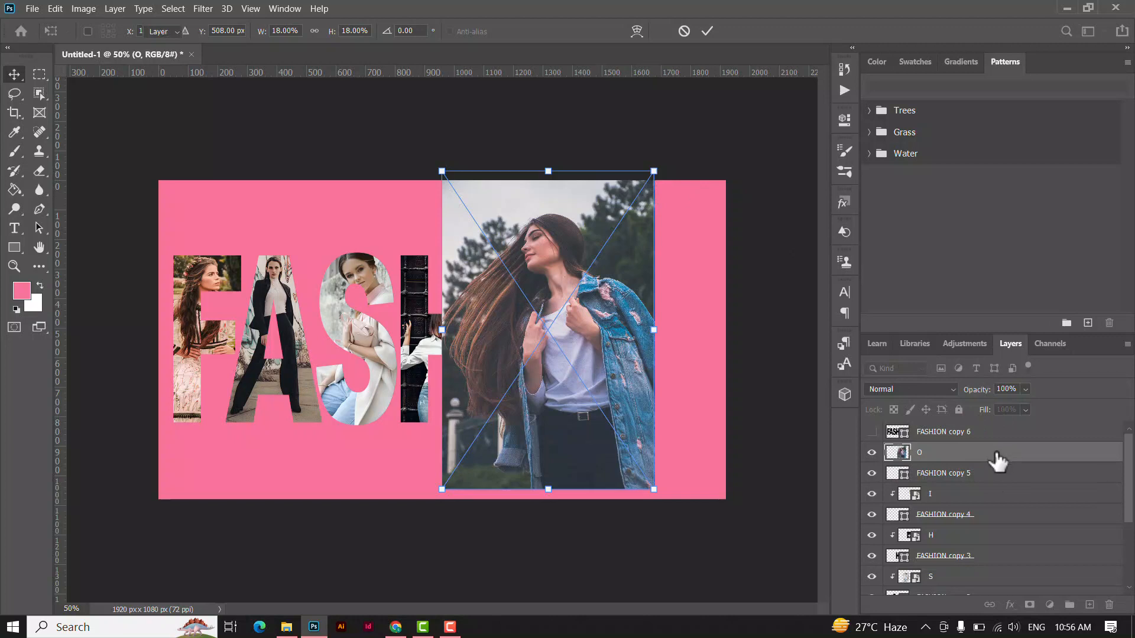
pyautogui.rightClick(1031, 452)
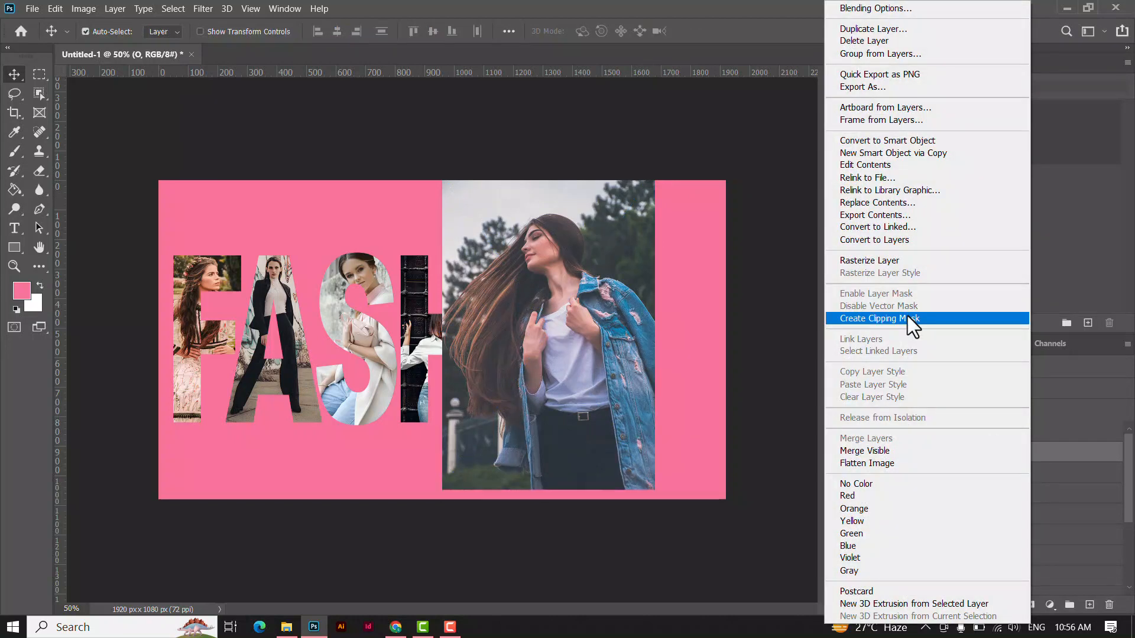
pyautogui.click(913, 326)
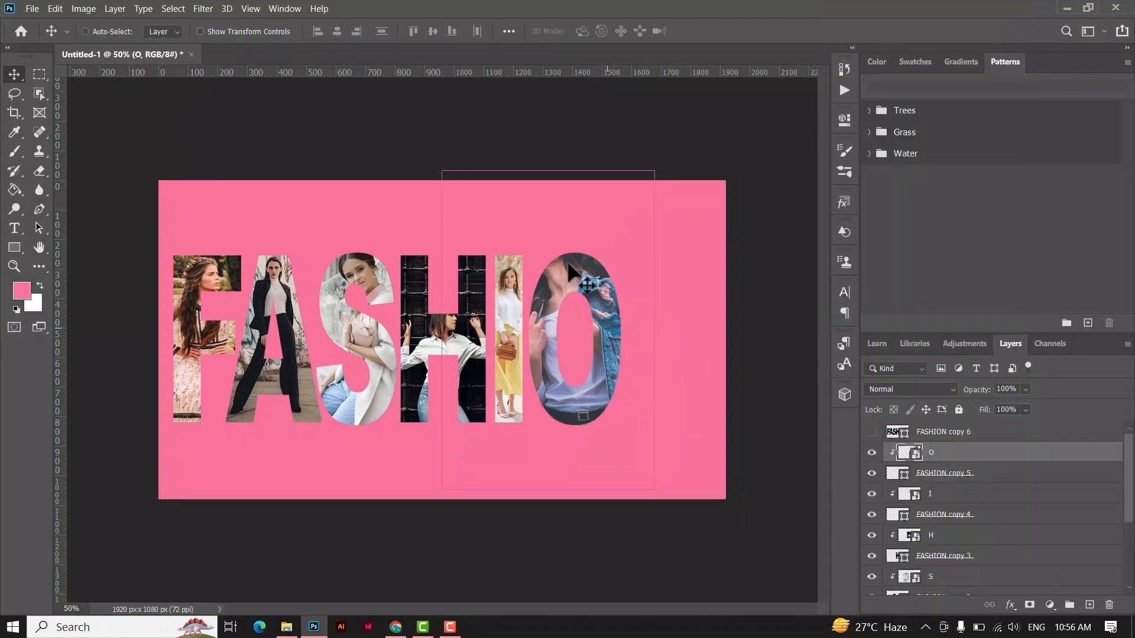
# Scale the O photo to about 10.70% and position it so the woman's face and hair fill the letter's upper curve.
pyautogui.hotkey('ctrl', 't')
pyautogui.moveTo(448, 176); pyautogui.dragTo(486, 236)
pyautogui.moveTo(586, 345); pyautogui.dragTo(589, 315)
pyautogui.moveTo(658, 208); pyautogui.dragTo(628, 253)
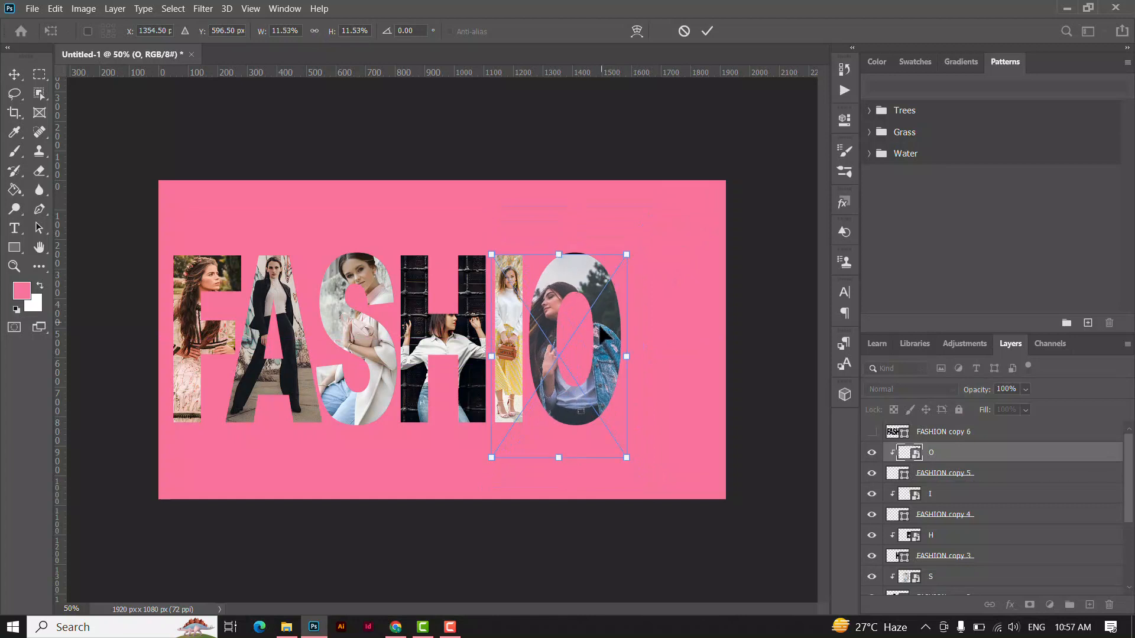
pyautogui.moveTo(600, 334); pyautogui.dragTo(610, 308)
pyautogui.moveTo(638, 437); pyautogui.dragTo(632, 423)
pyautogui.moveTo(604, 372); pyautogui.dragTo(610, 362)
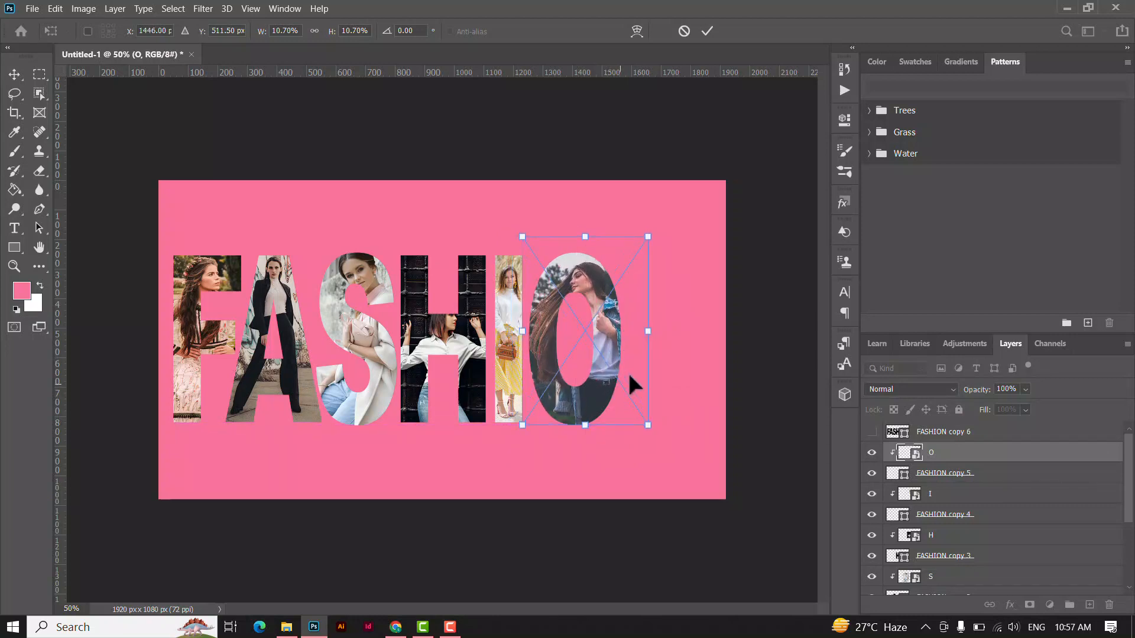
pyautogui.click(706, 33)
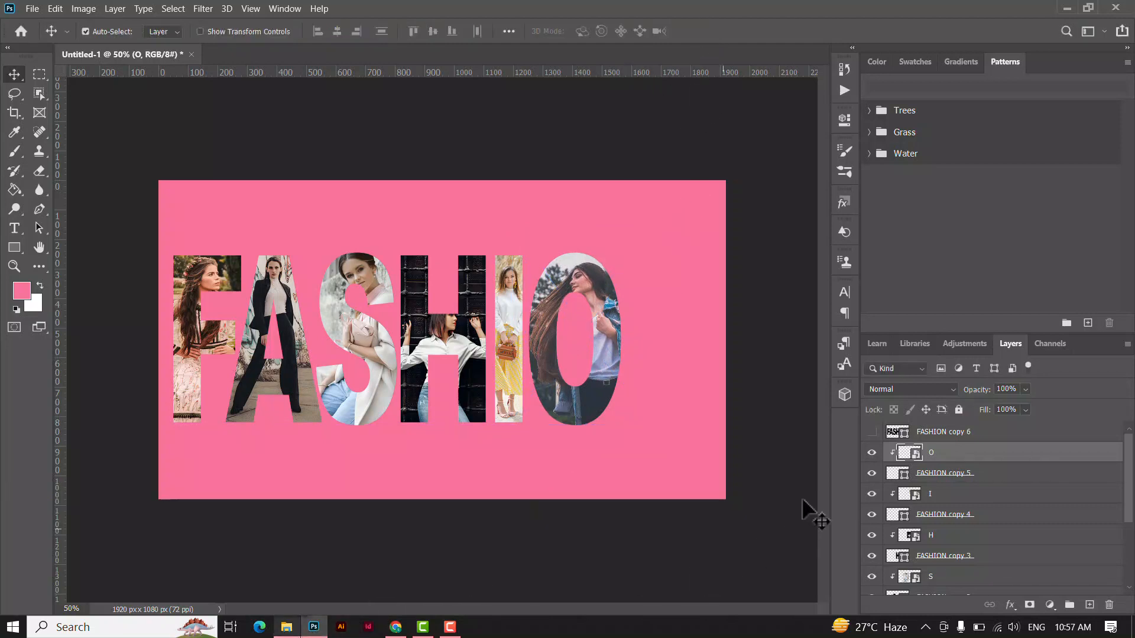
# Show the FASHION copy 6 layer and delete every letter except the N from it.
pyautogui.click(901, 432)
pyautogui.click(871, 431)
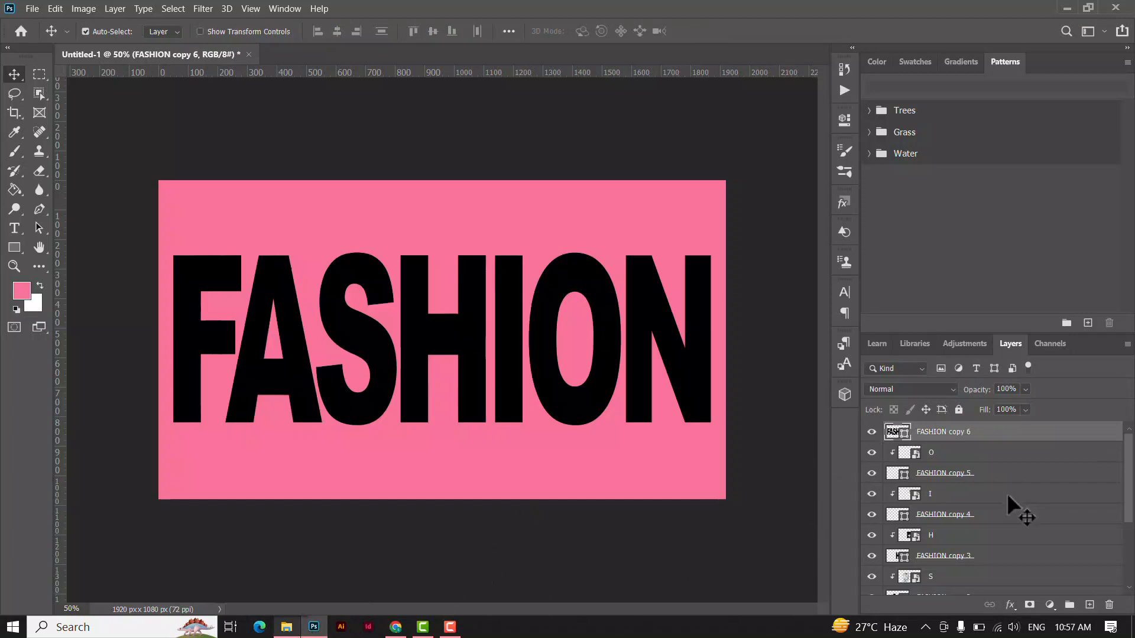
pyautogui.click(179, 303)
pyautogui.click(343, 292)
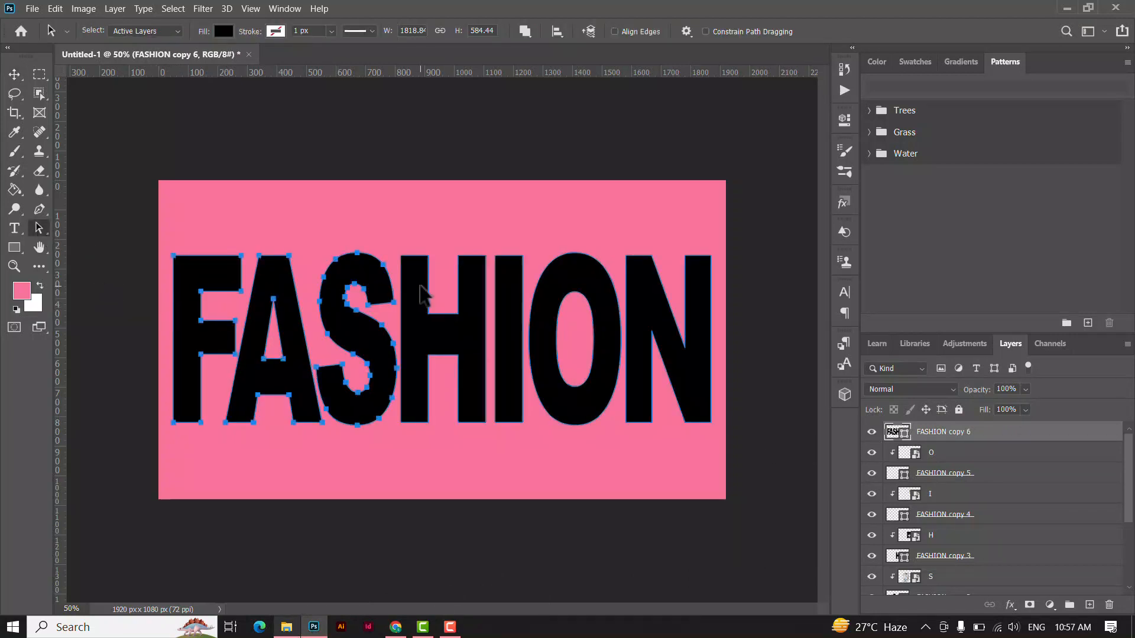
pyautogui.press('Delete')
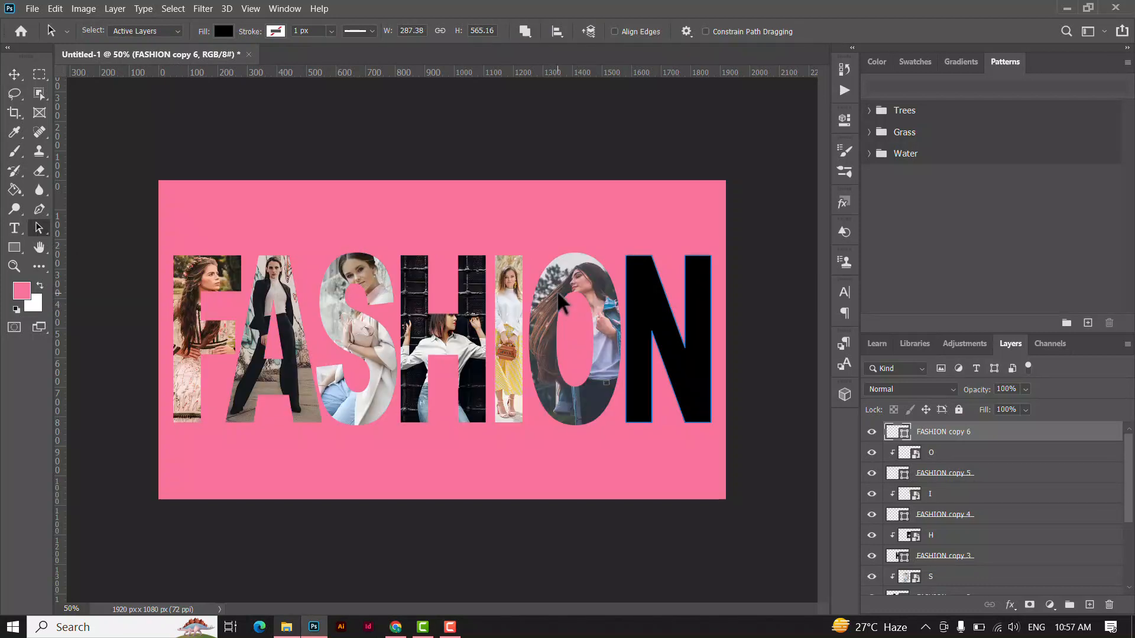
# Place the image N from the text clip folder over the letter N and clip it to the FASHION copy 6 layer.
pyautogui.click(16, 74)
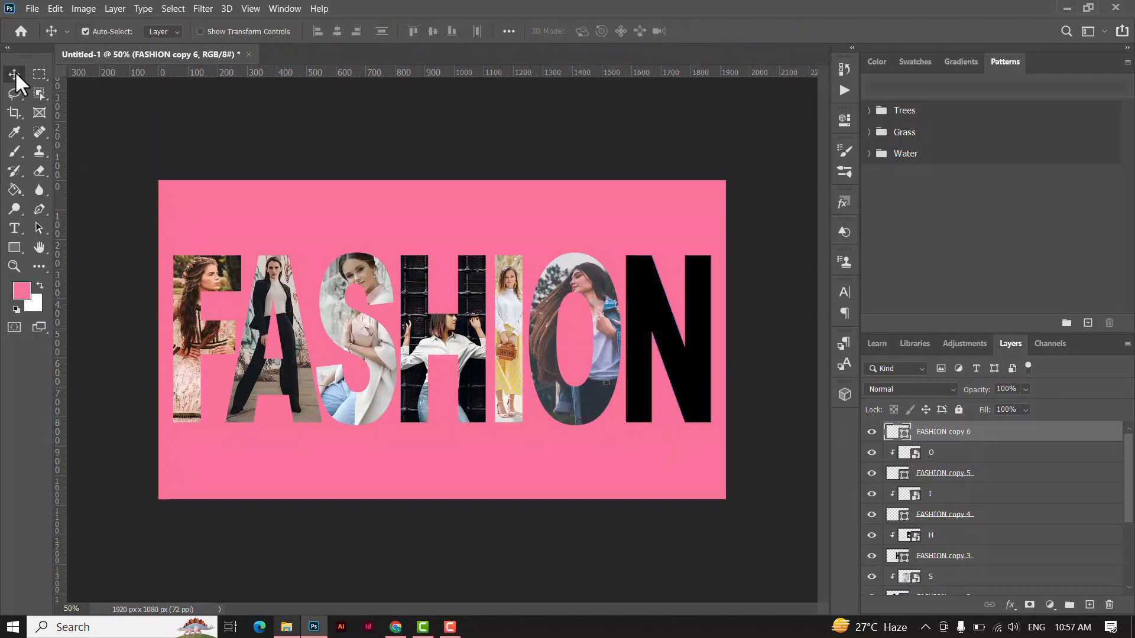
pyautogui.click(286, 629)
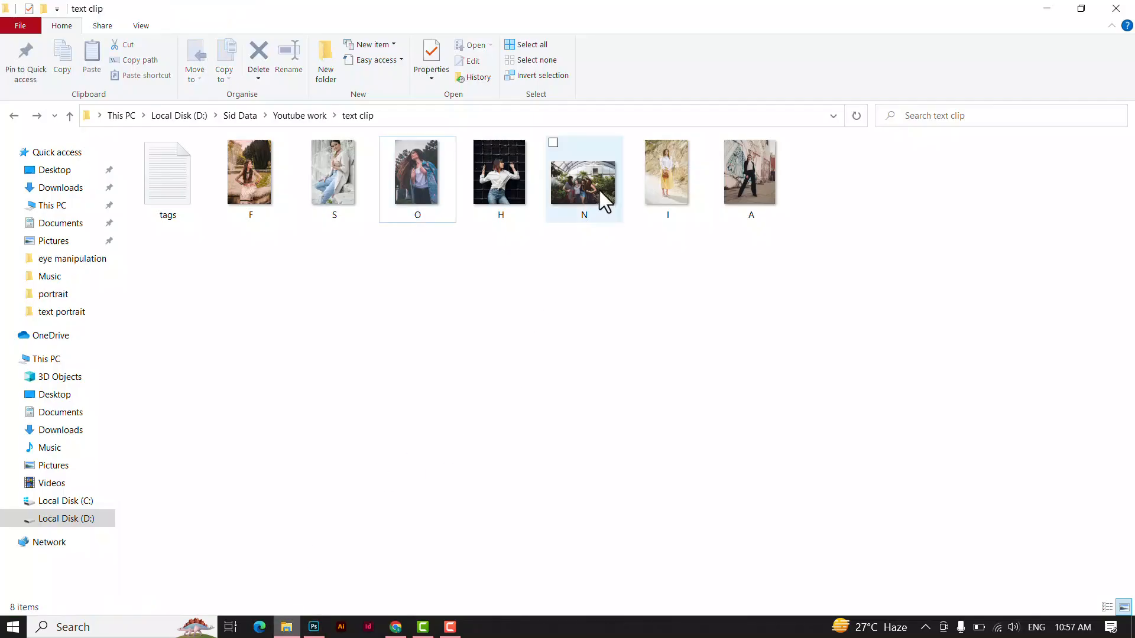
pyautogui.moveTo(602, 203); pyautogui.dragTo(700, 362)
pyautogui.click(707, 30)
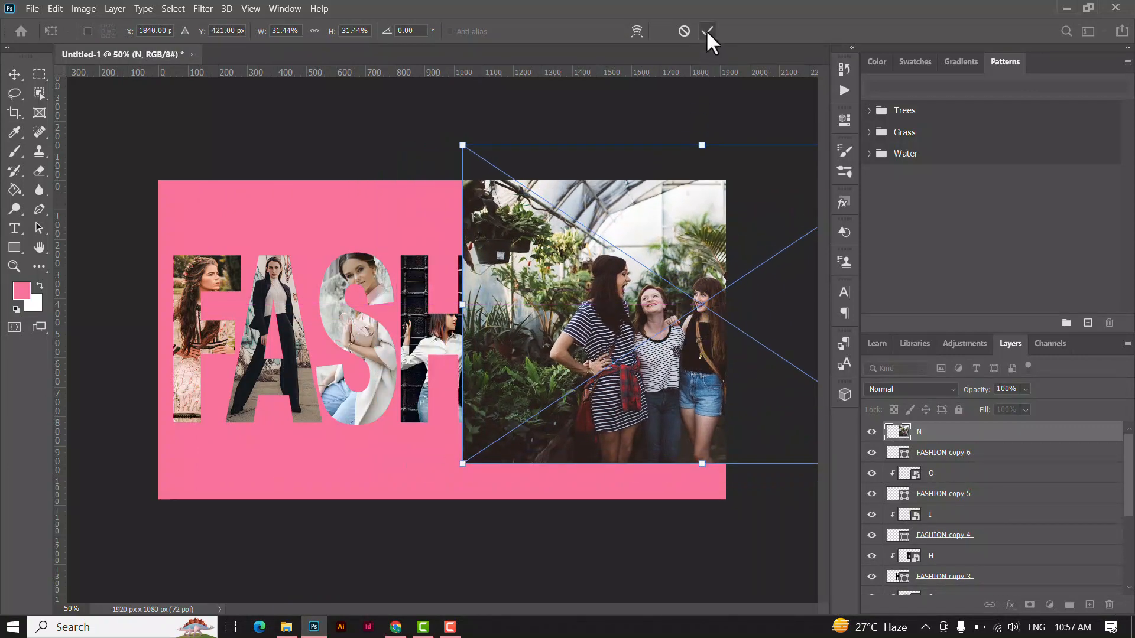
pyautogui.rightClick(957, 433)
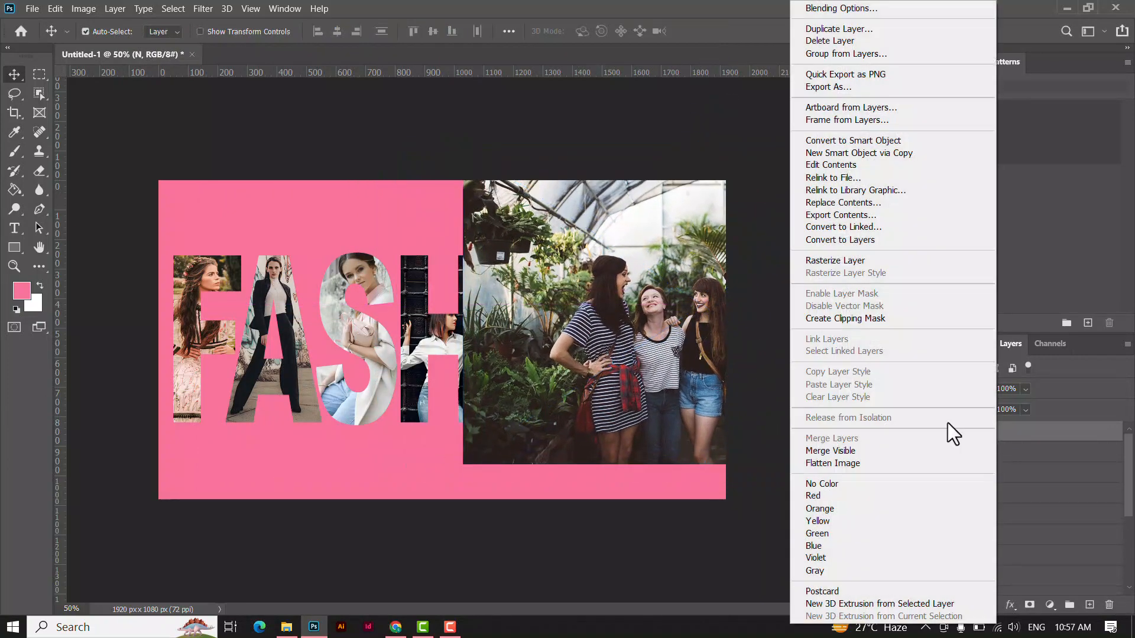
pyautogui.click(858, 312)
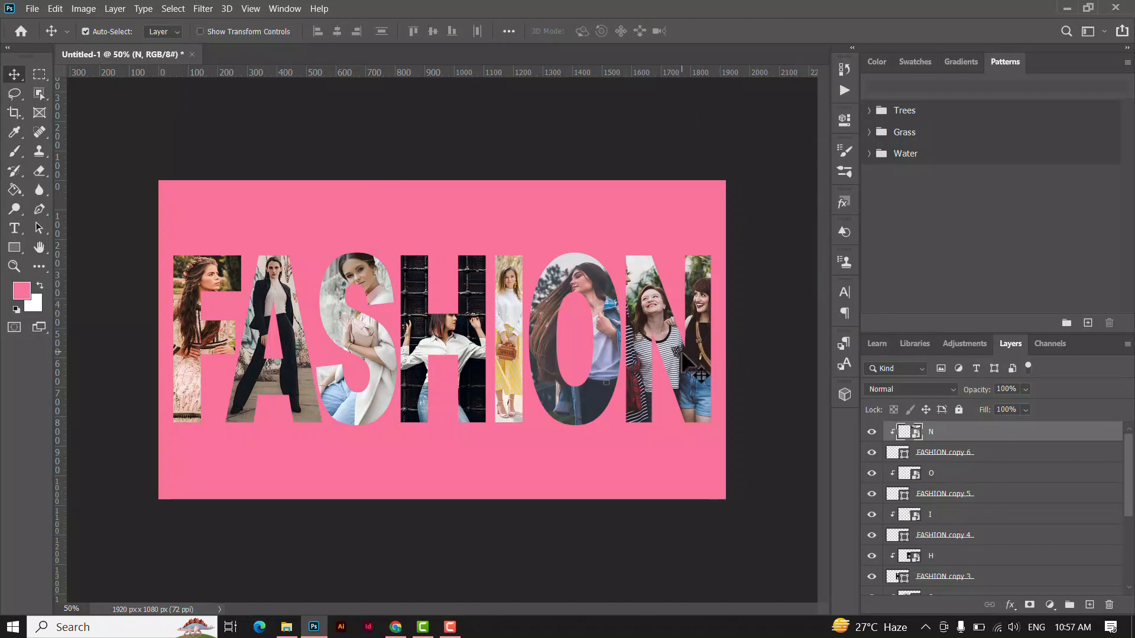
# Scale the N photo to about 20.89% and position it so the three women fill the width of the letter.
pyautogui.hotkey('ctrl', 't')
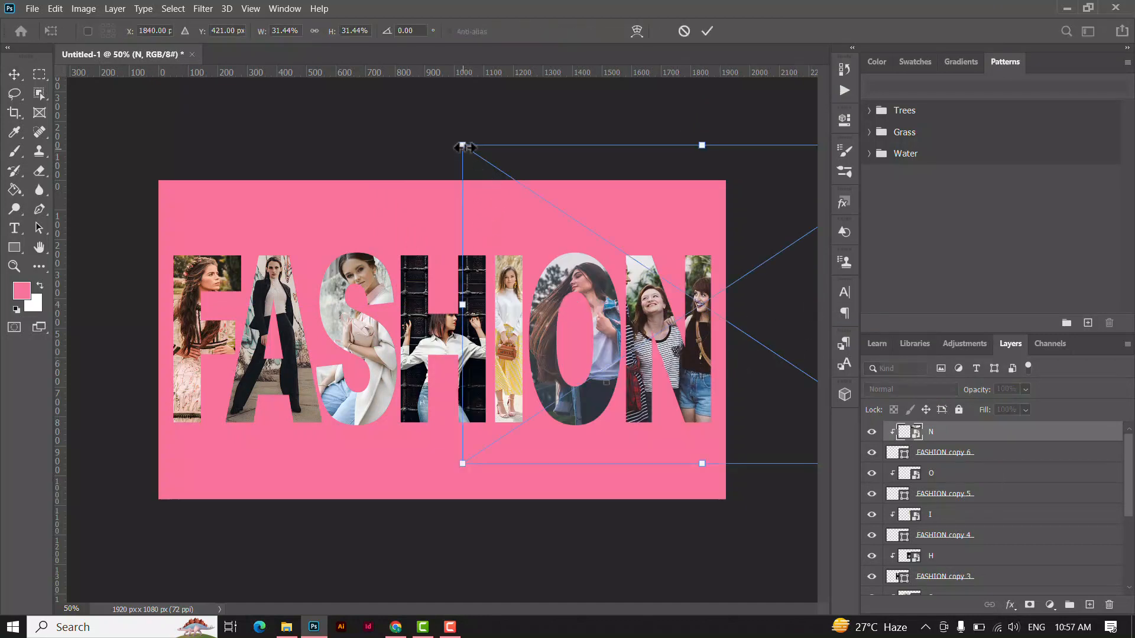
pyautogui.moveTo(460, 144); pyautogui.dragTo(551, 190)
pyautogui.moveTo(742, 351); pyautogui.dragTo(696, 329)
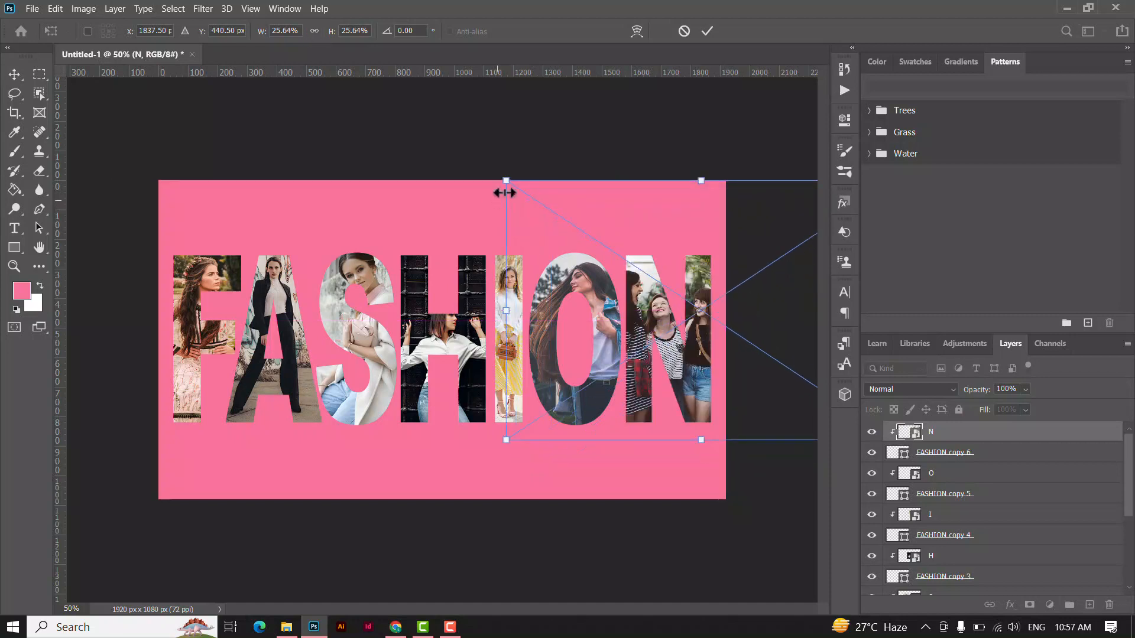
pyautogui.moveTo(506, 184); pyautogui.dragTo(535, 214)
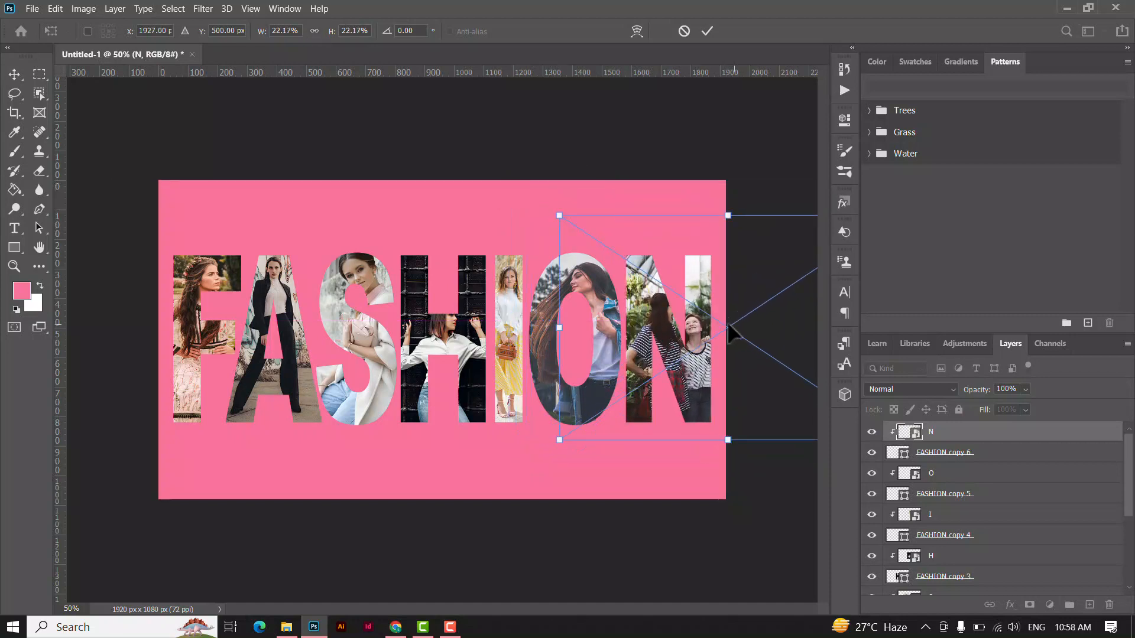
pyautogui.moveTo(709, 332); pyautogui.dragTo(698, 303)
pyautogui.moveTo(529, 197); pyautogui.dragTo(546, 210)
pyautogui.moveTo(668, 305); pyautogui.dragTo(676, 311)
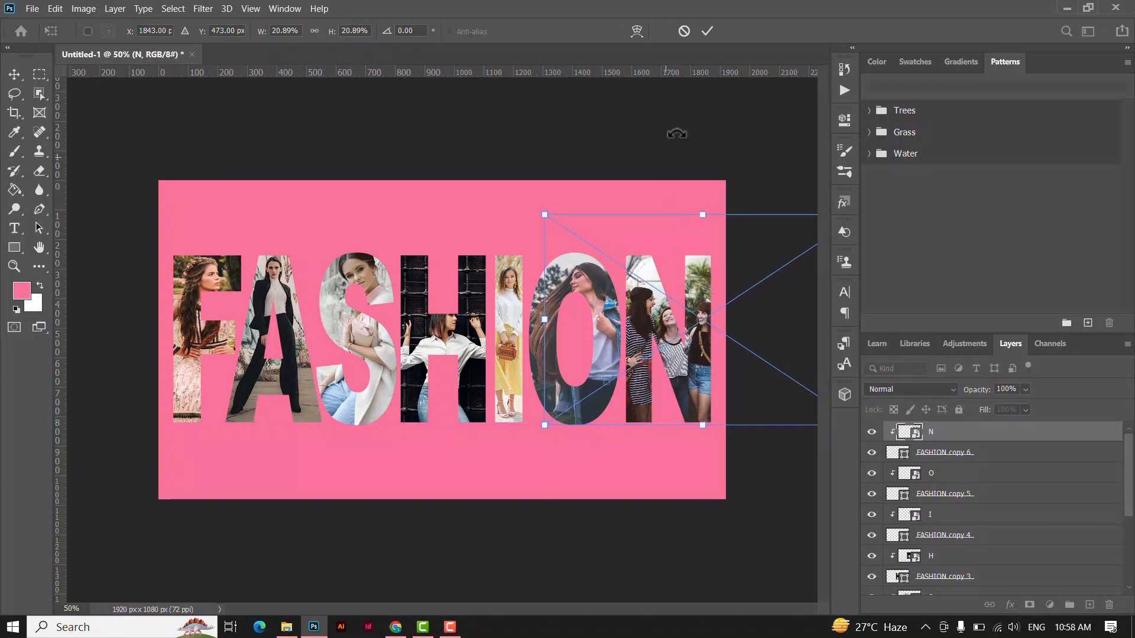
pyautogui.click(706, 31)
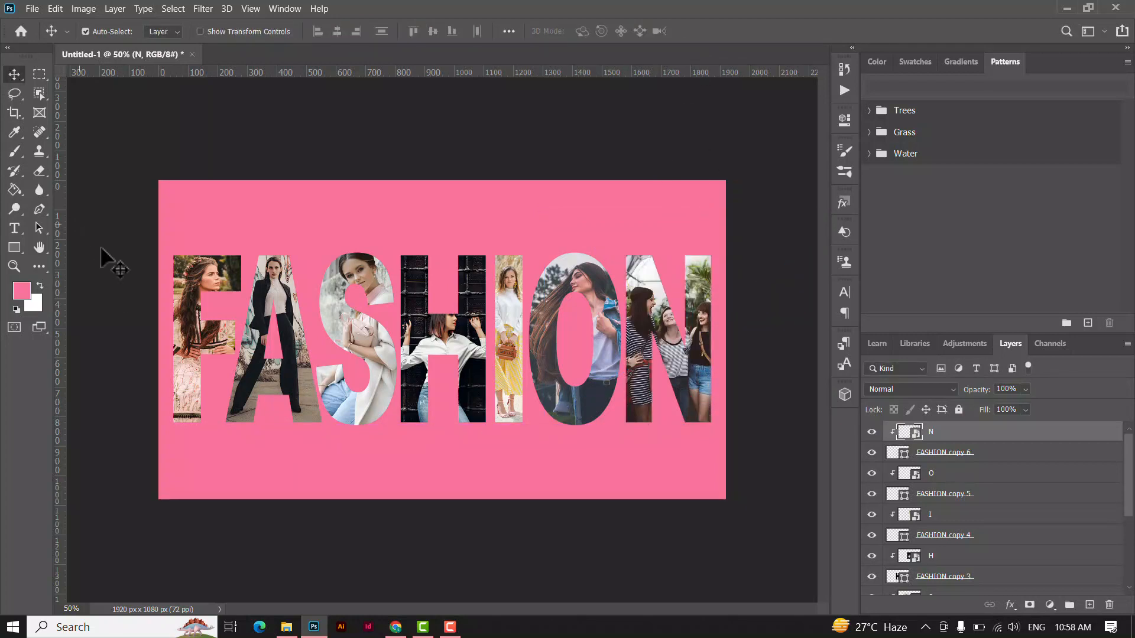
pyautogui.hotkey('ctrl', '+')
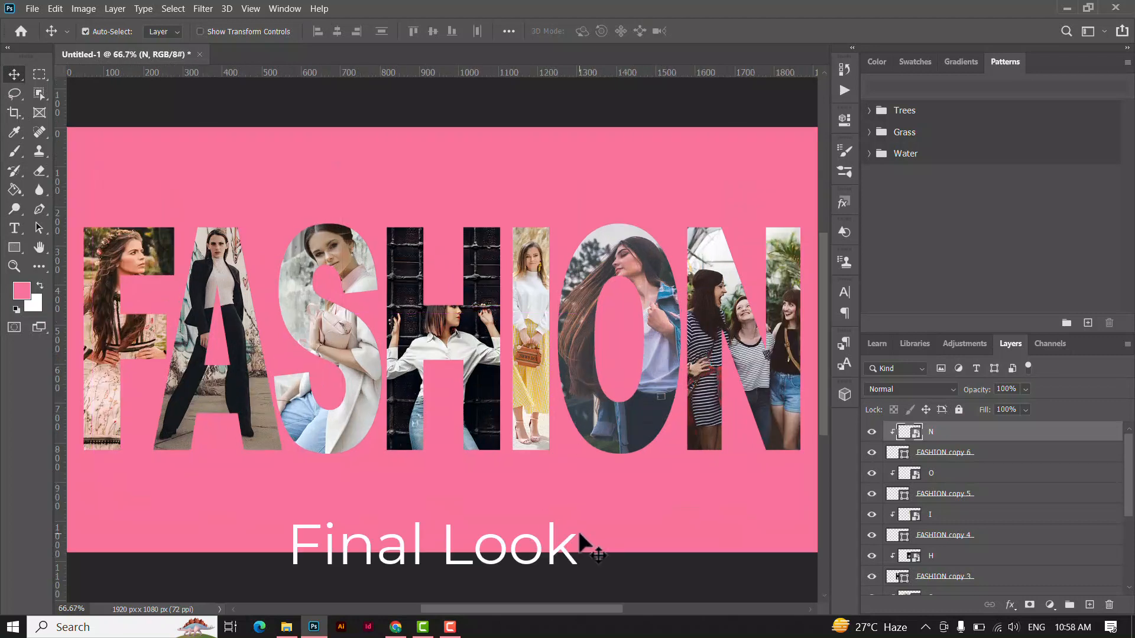
pyautogui.hotkey('ctrl', '-')
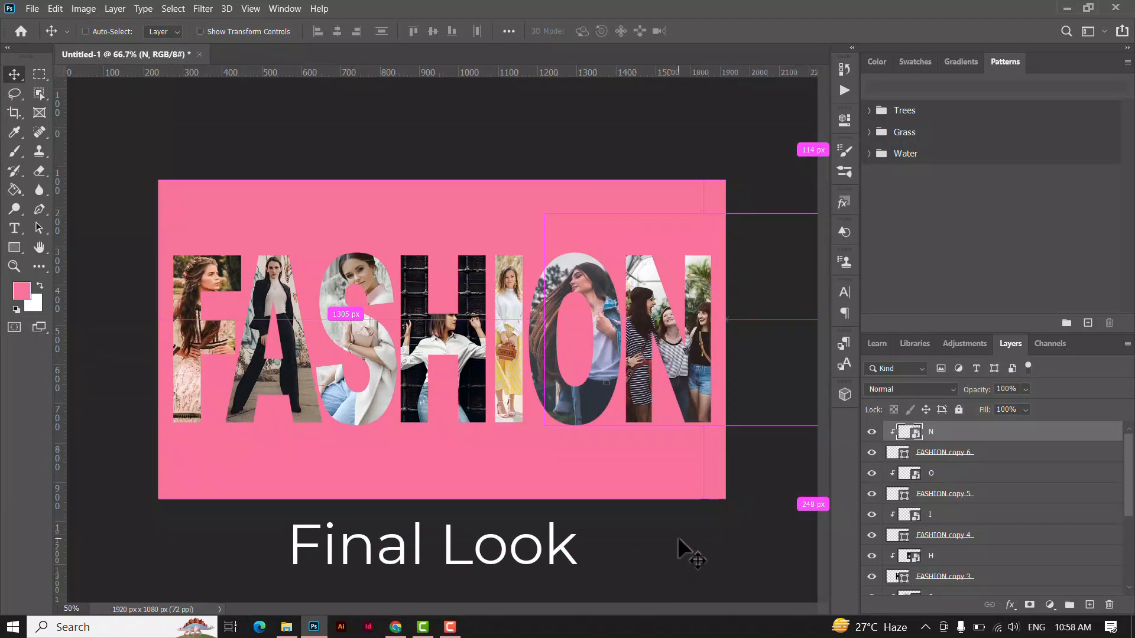